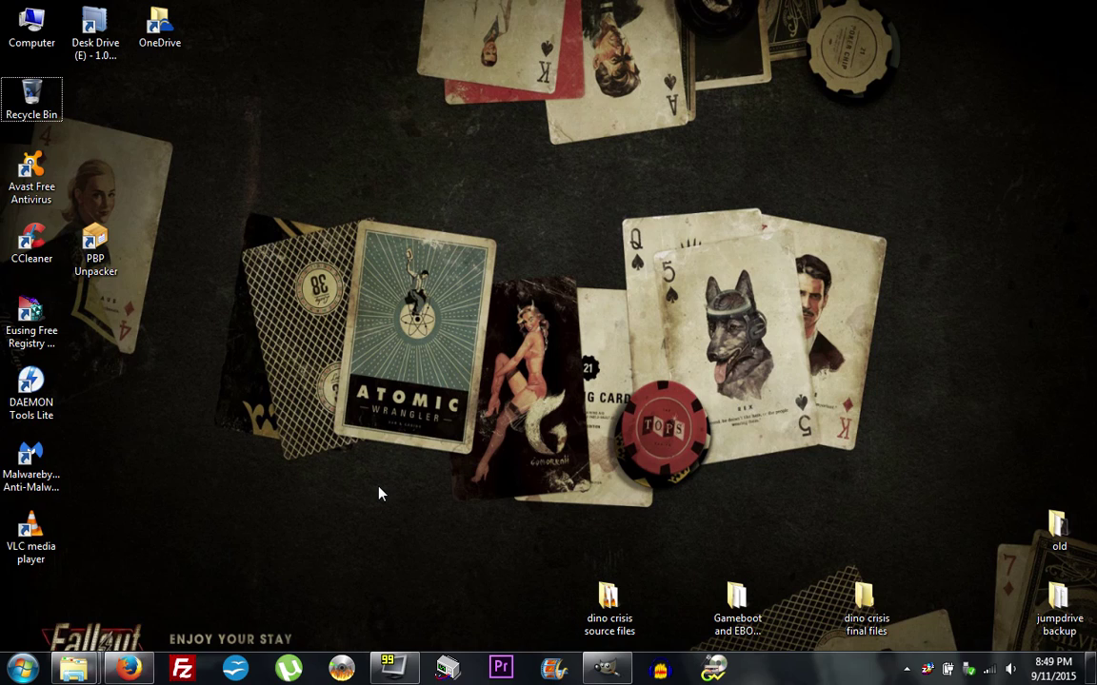
# Bring GIMP up from the taskbar, showing the toolbox, Layers and Brushes docks with no image.
pyautogui.click(128, 669)
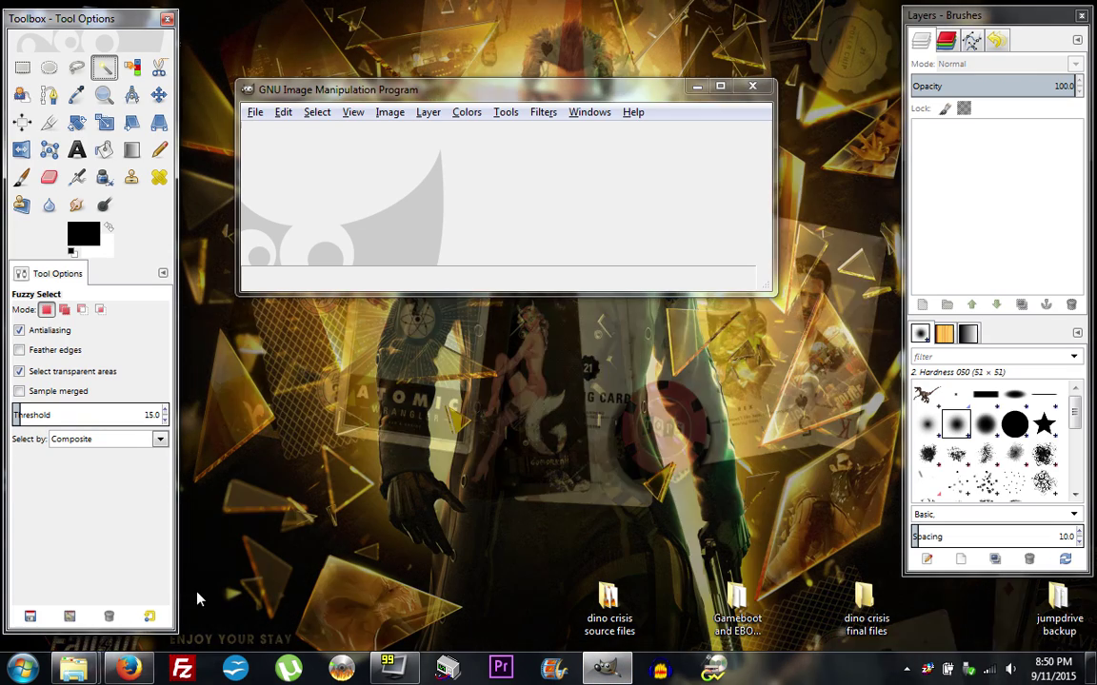
# In the dino crisis source files folder, select regina.png and open it in GIMP.
pyautogui.moveTo(80, 674)
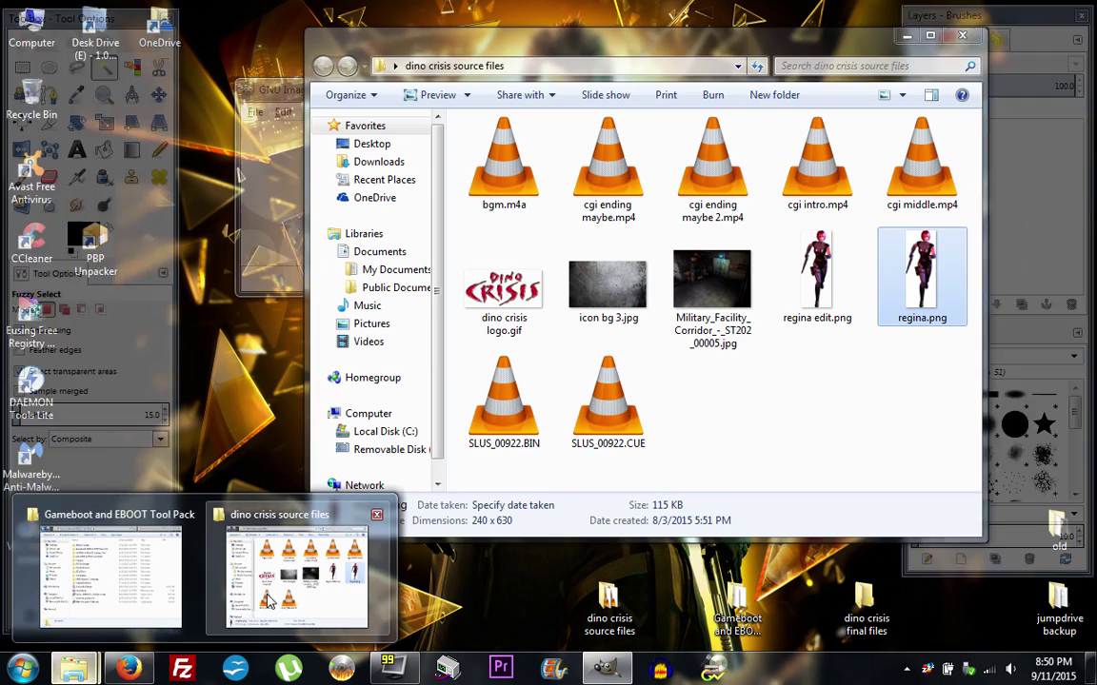
pyautogui.click(294, 571)
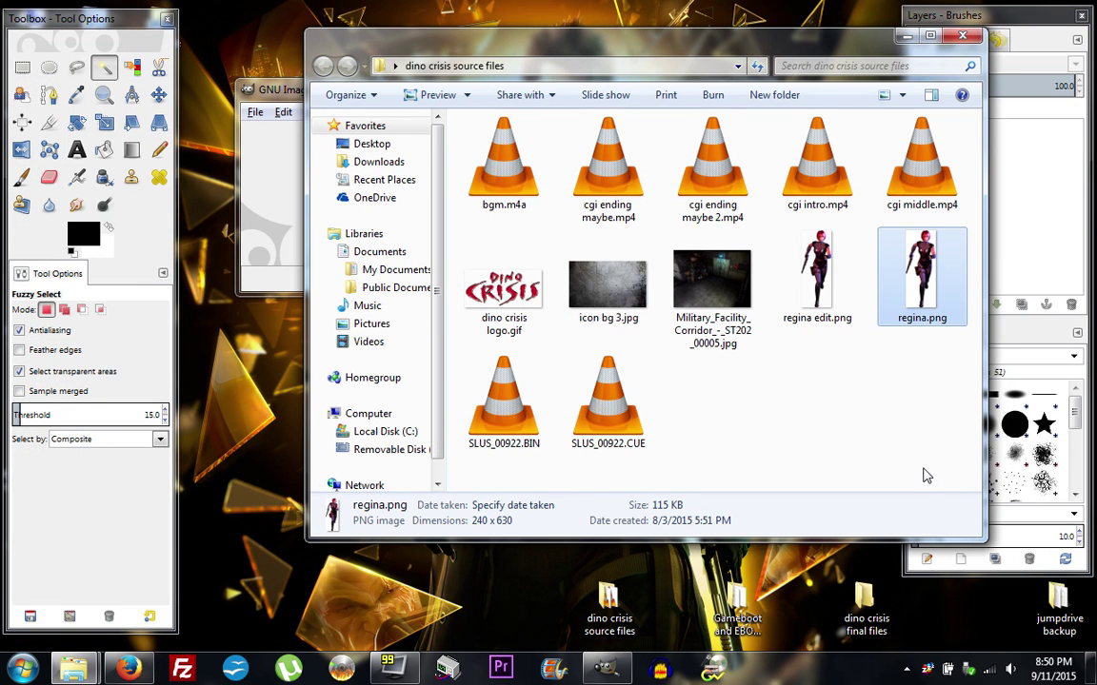
pyautogui.click(890, 372)
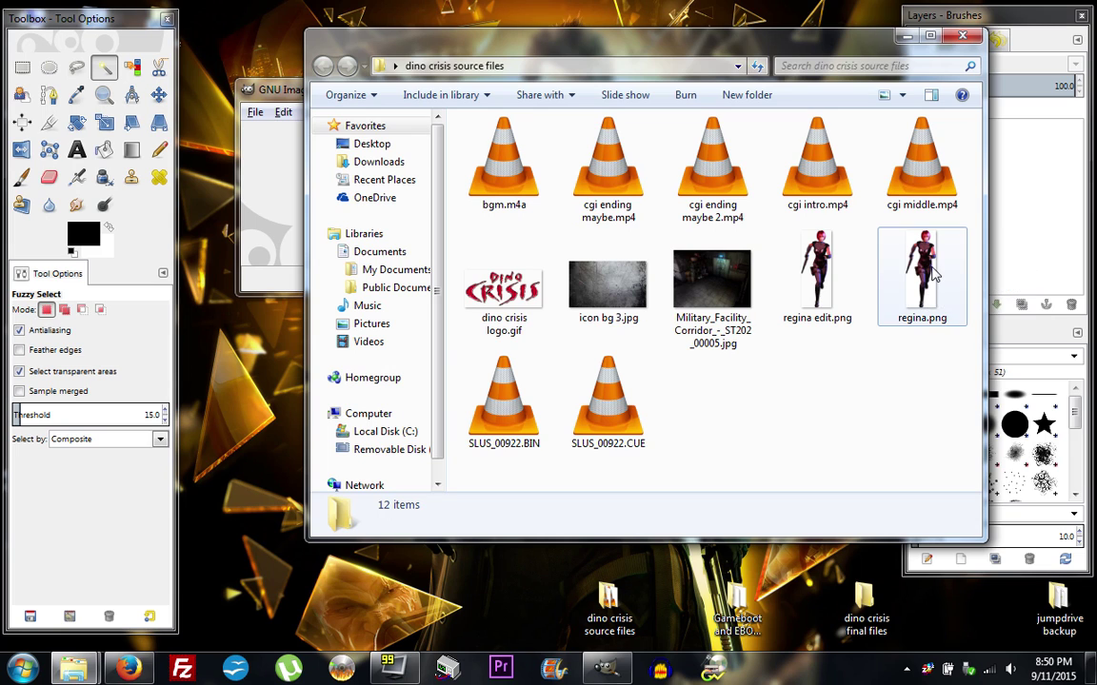
pyautogui.click(895, 274)
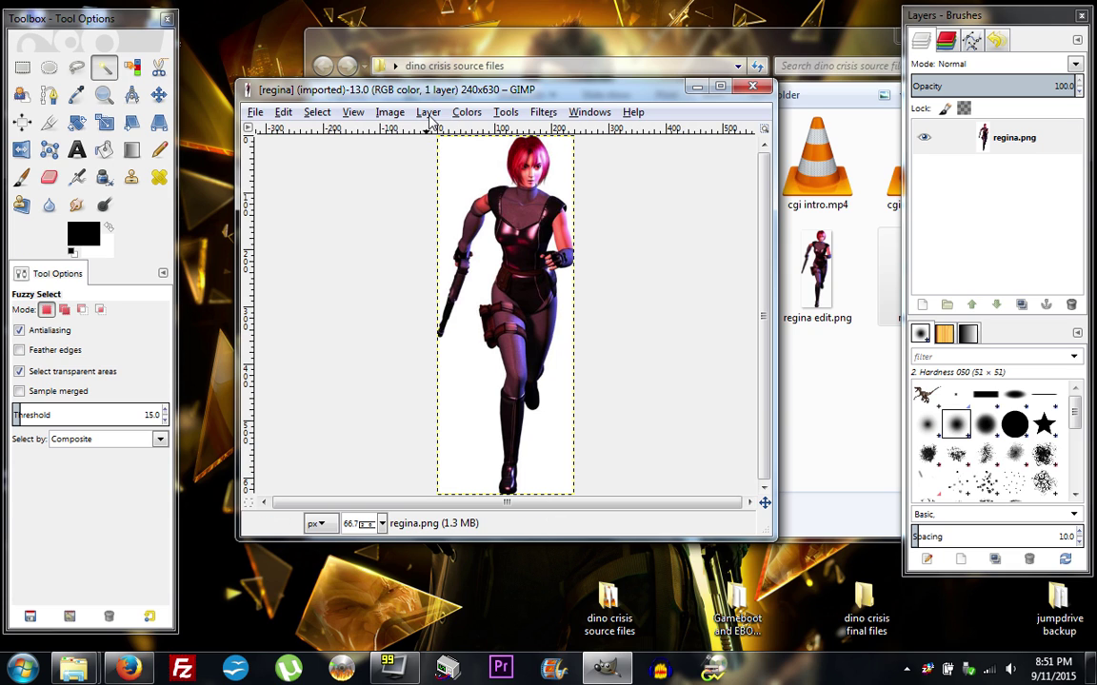
# Add an alpha channel to the regina layer.
pyautogui.click(428, 112)
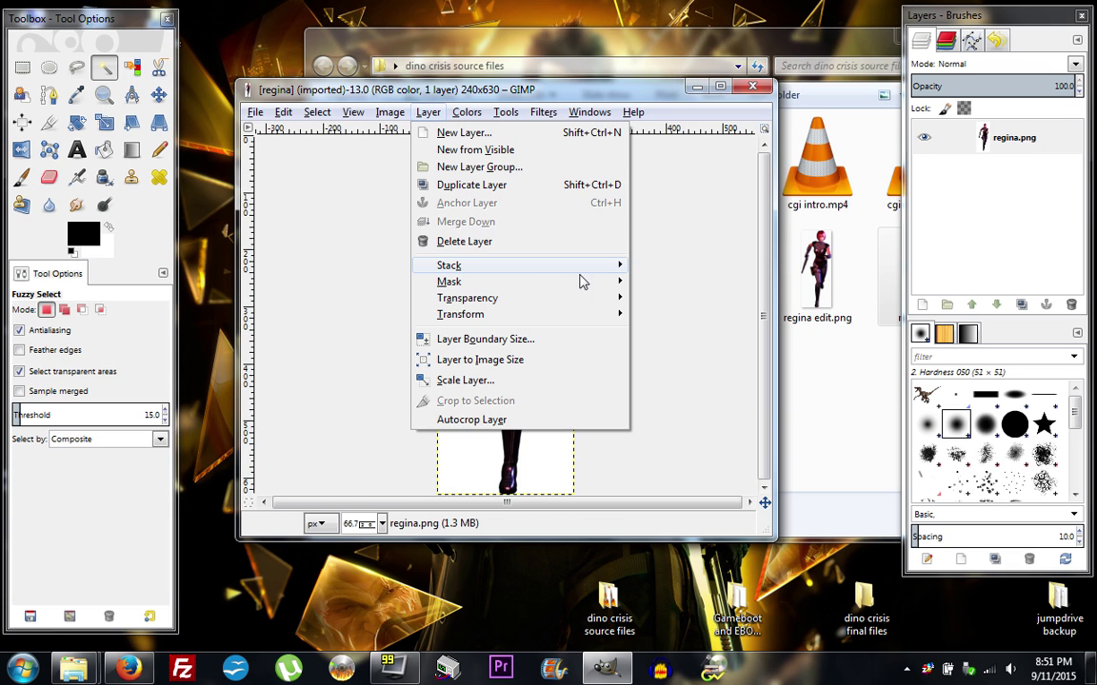
pyautogui.moveTo(597, 298)
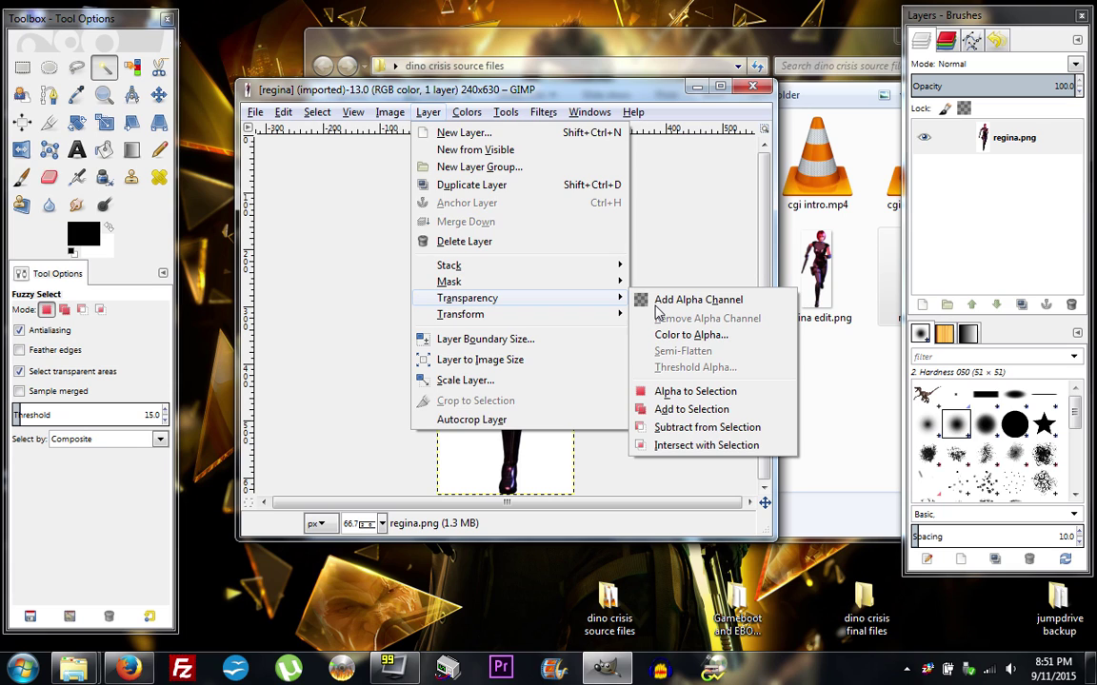
pyautogui.click(695, 303)
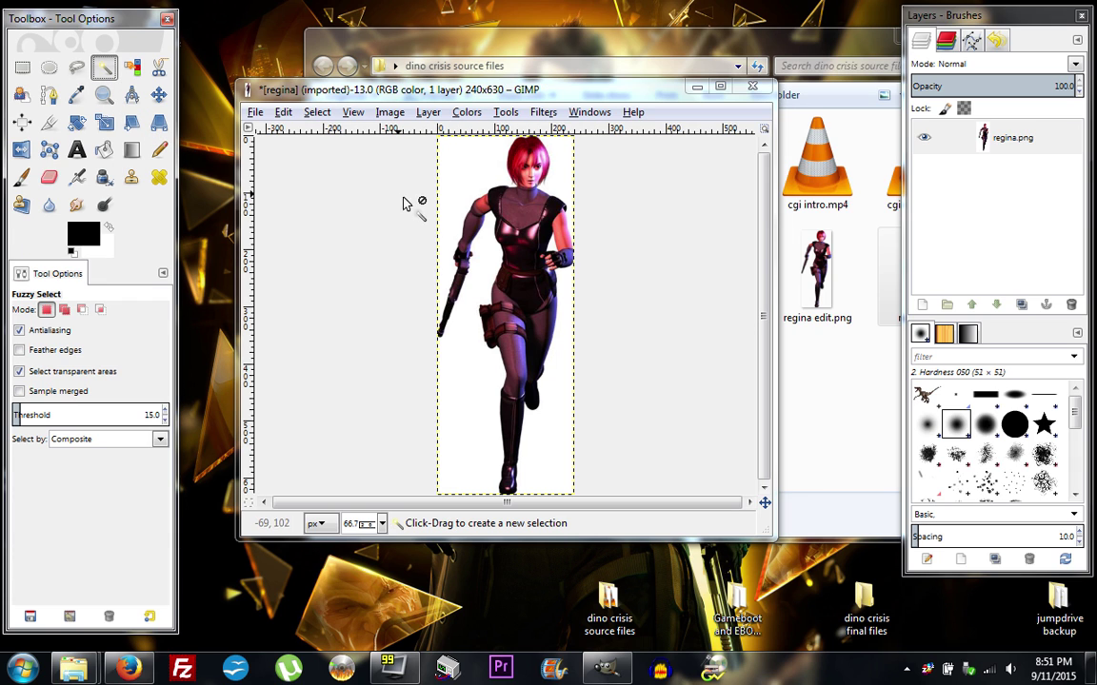
# Select and delete the white areas around the head, legs and arm, then select none.
pyautogui.click(465, 166)
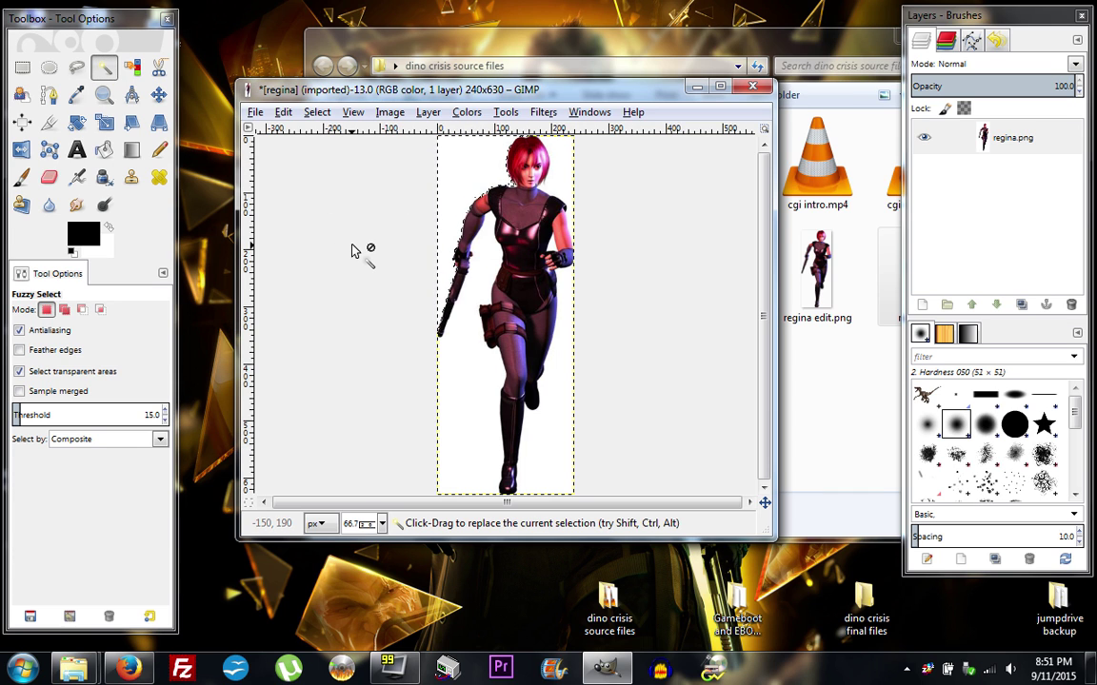
pyautogui.press('Delete')
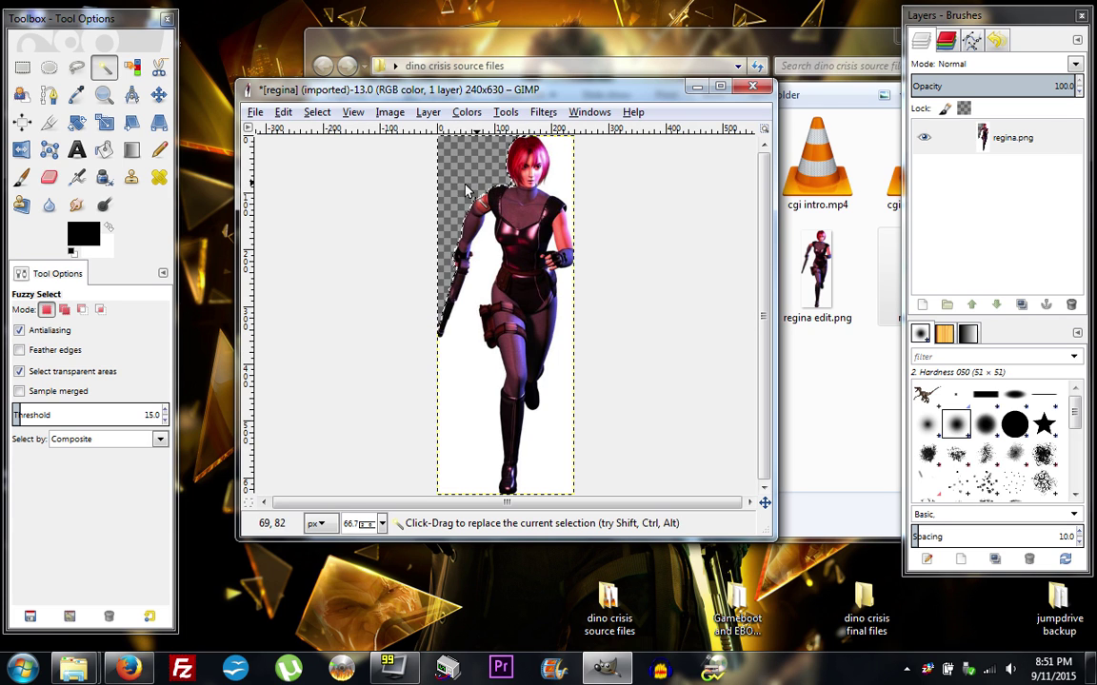
pyautogui.click(562, 164)
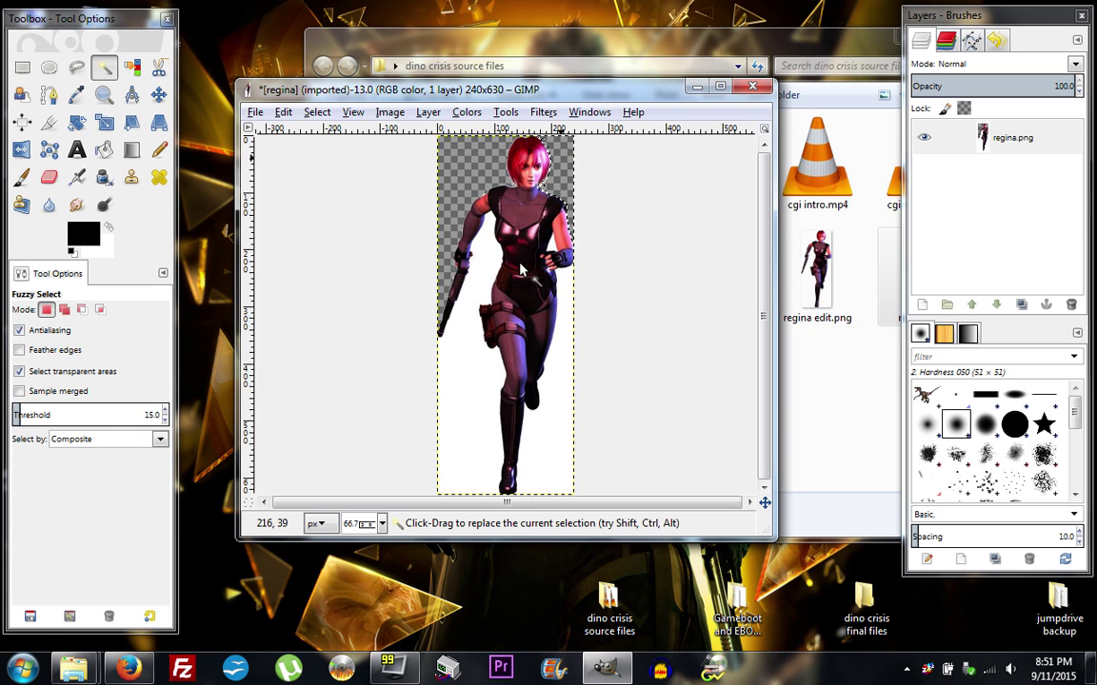
pyautogui.click(466, 381)
pyautogui.press('Delete')
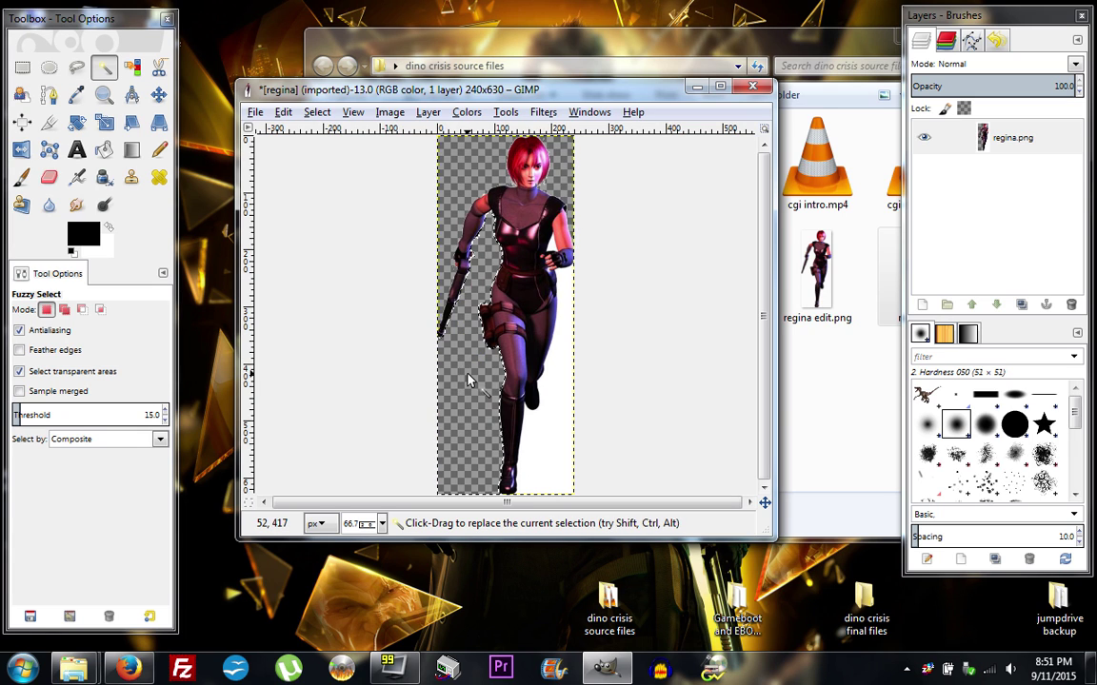
pyautogui.click(535, 461)
pyautogui.press('Delete')
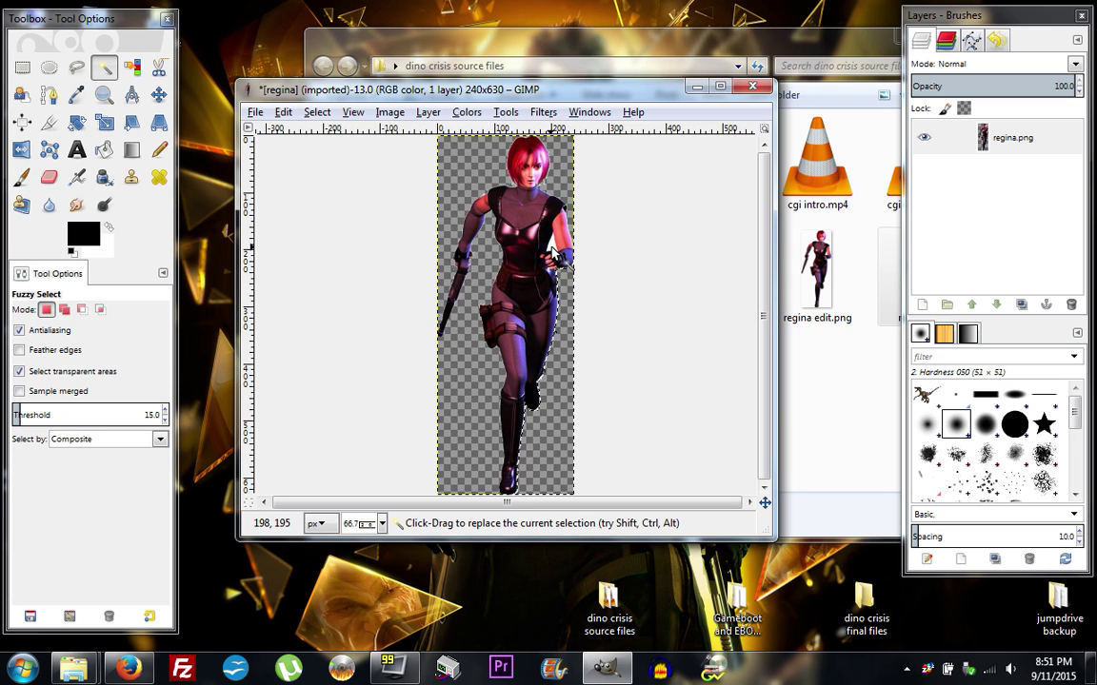
pyautogui.moveTo(552, 252); pyautogui.dragTo(609, 278)
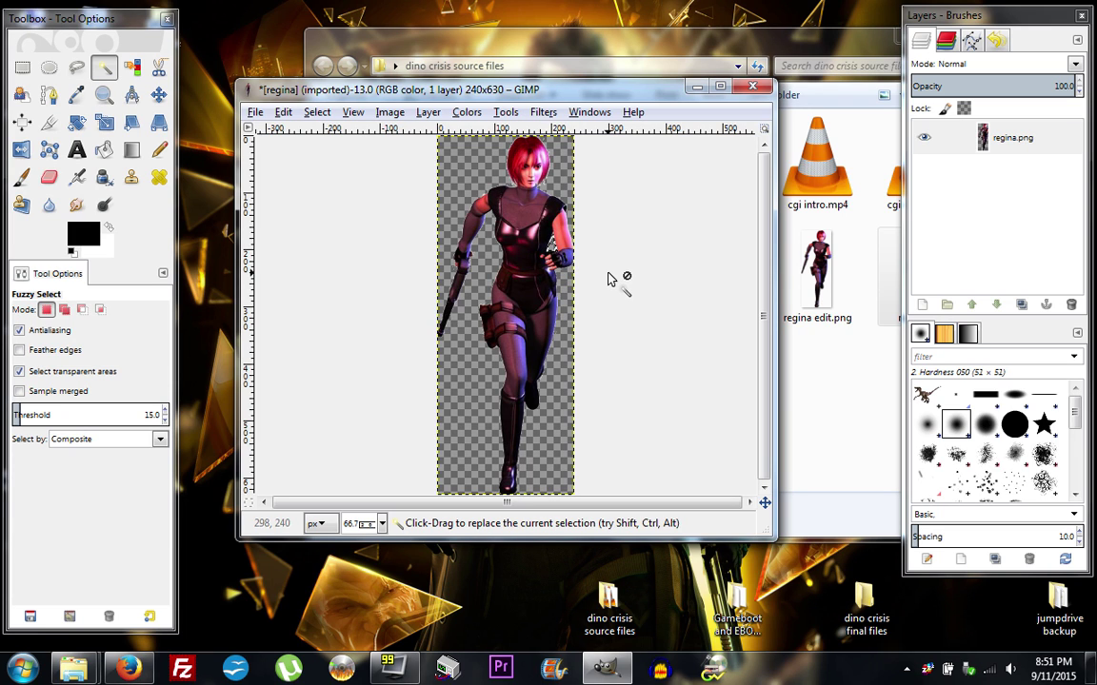
pyautogui.press('Delete')
pyautogui.click(317, 112)
pyautogui.click(322, 174)
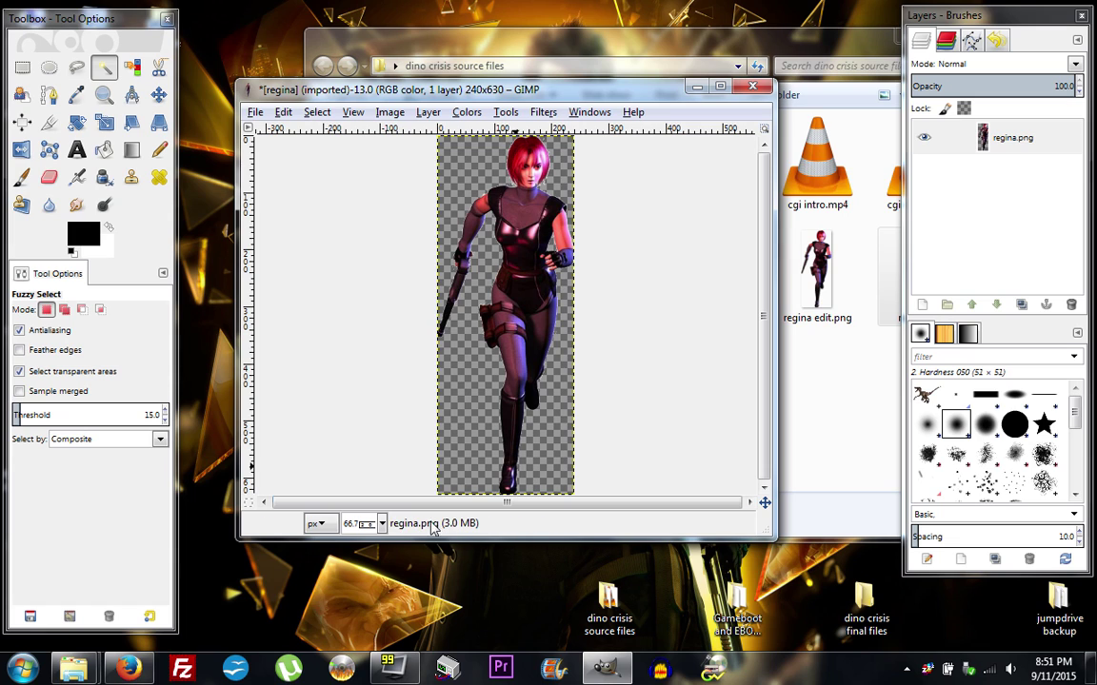
# Zoom through 200% and 400% to 800% on the hair edge, then choose the Eraser tool.
pyautogui.click(382, 524)
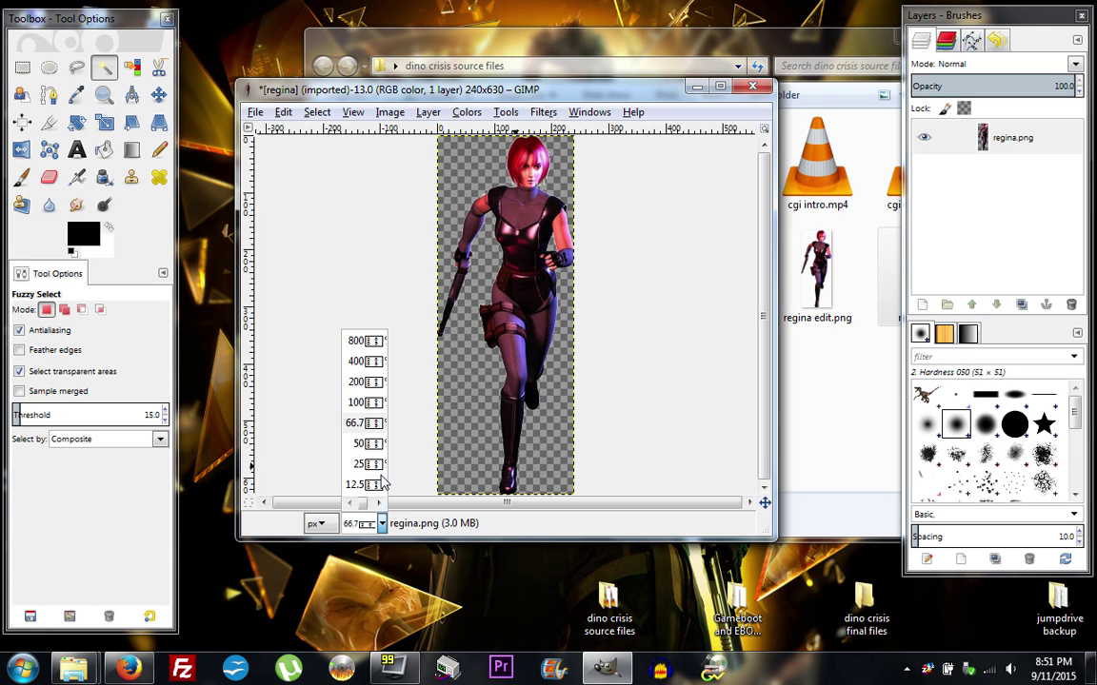
pyautogui.click(370, 381)
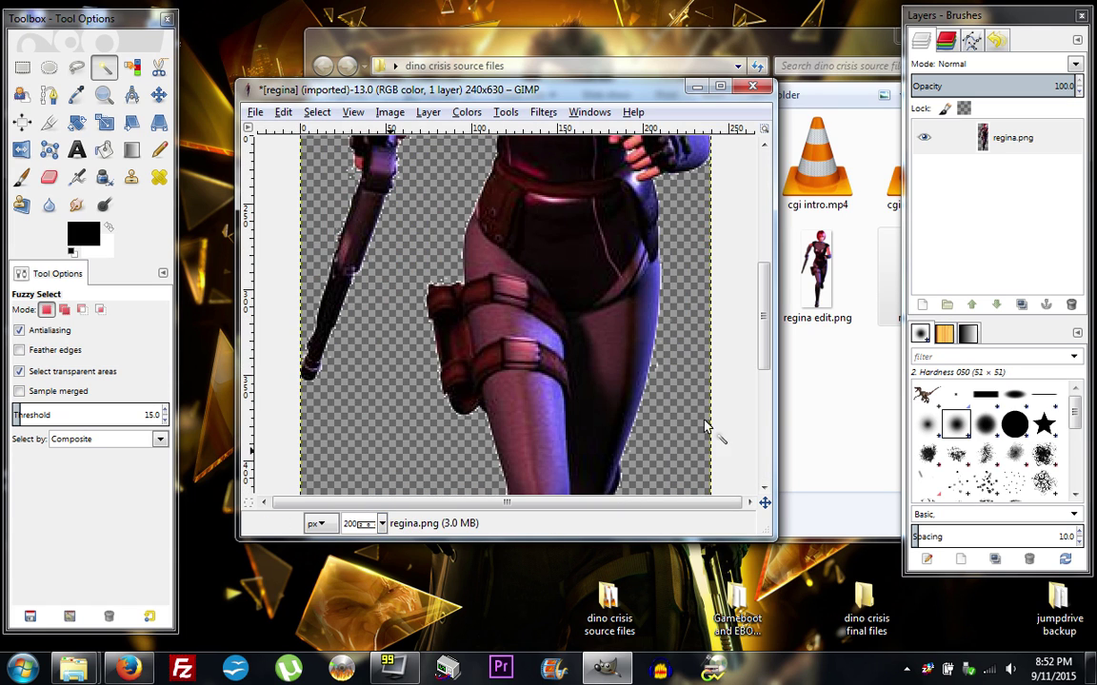
pyautogui.scroll(6, 766, 323)
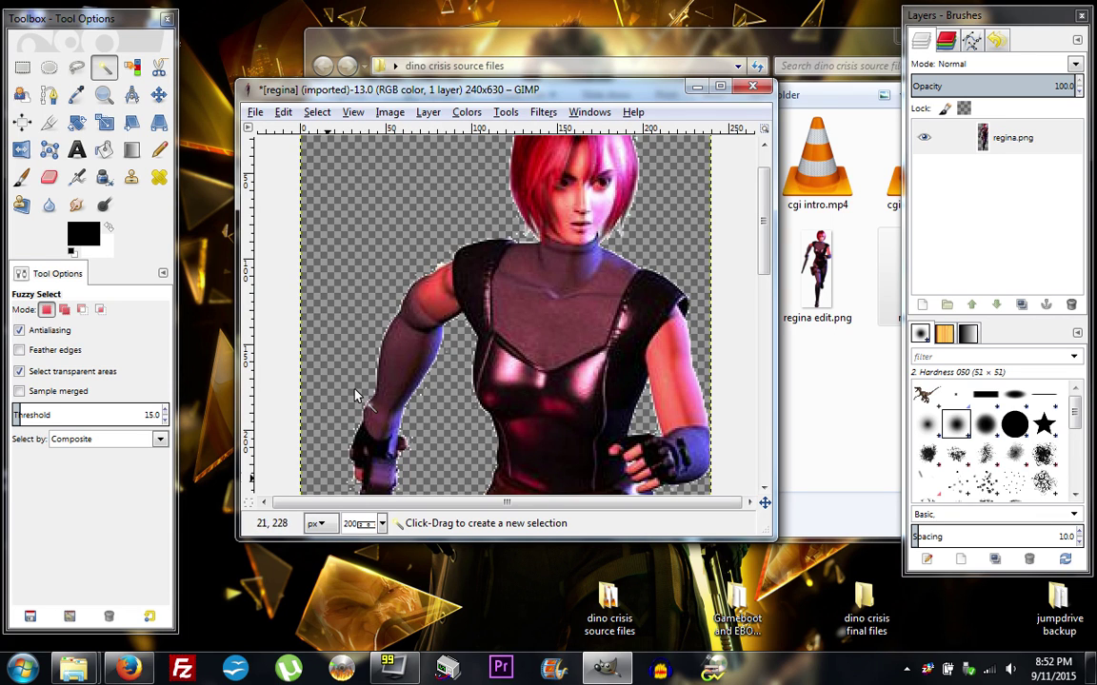
pyautogui.scroll(2, 767, 241)
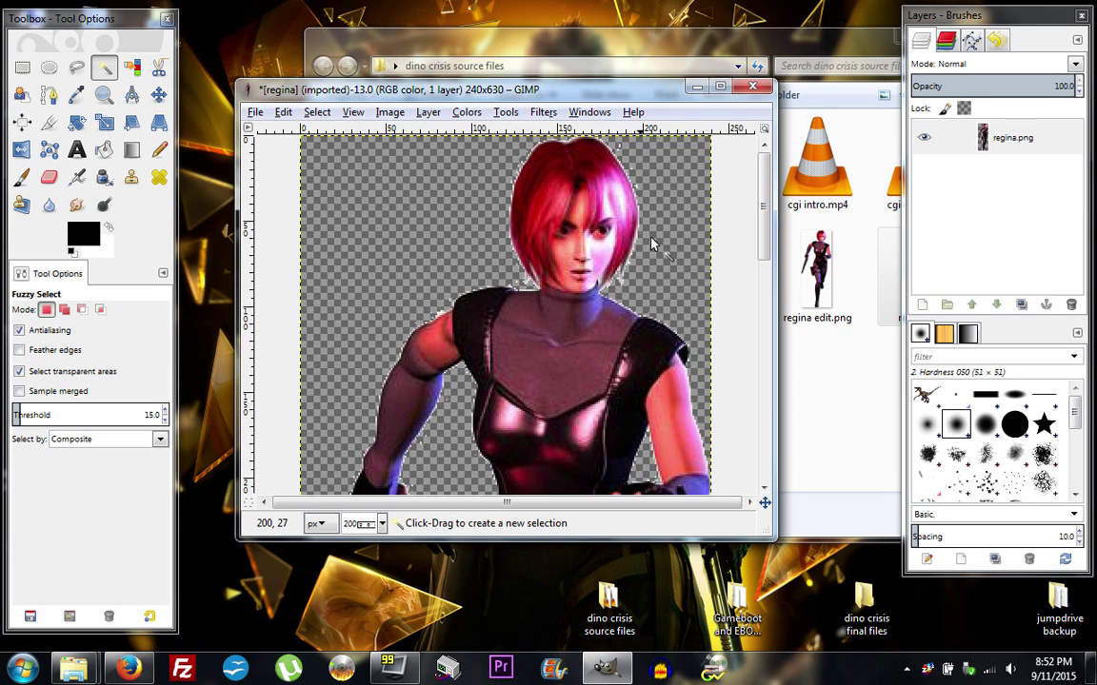
pyautogui.click(381, 523)
pyautogui.click(365, 361)
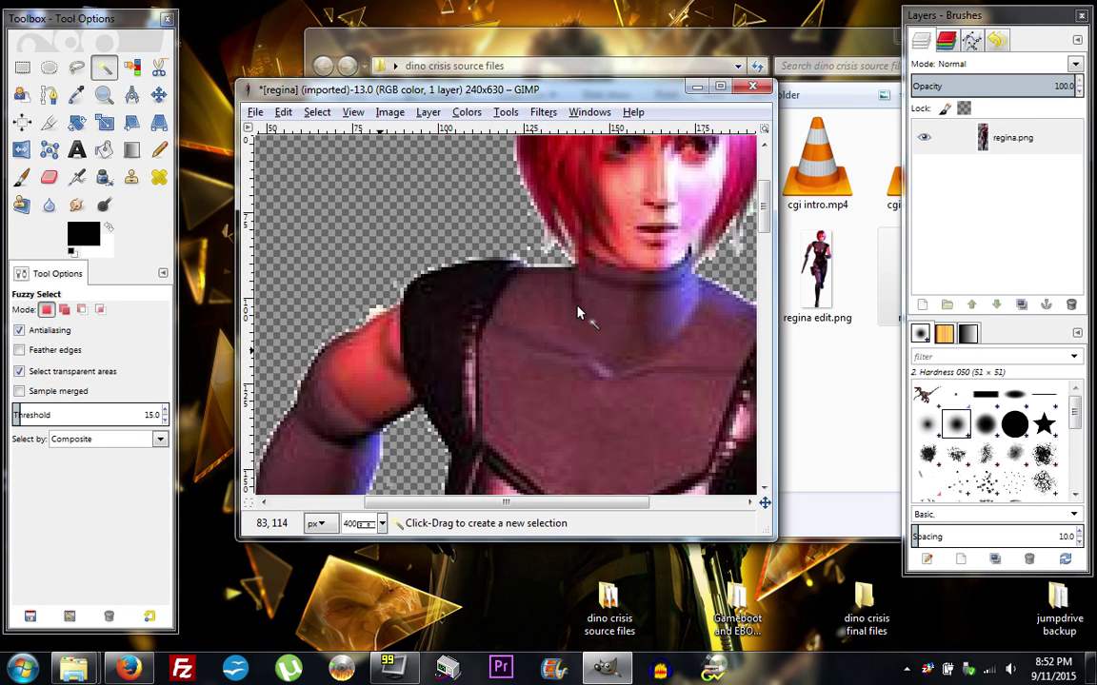
pyautogui.click(382, 523)
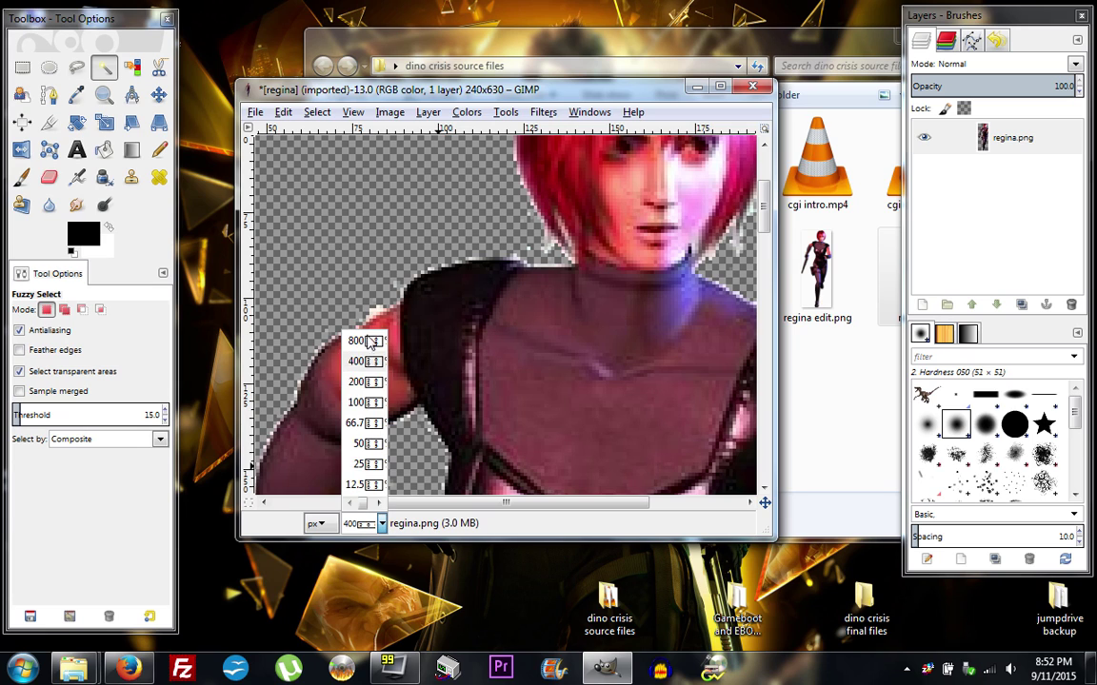
pyautogui.click(362, 341)
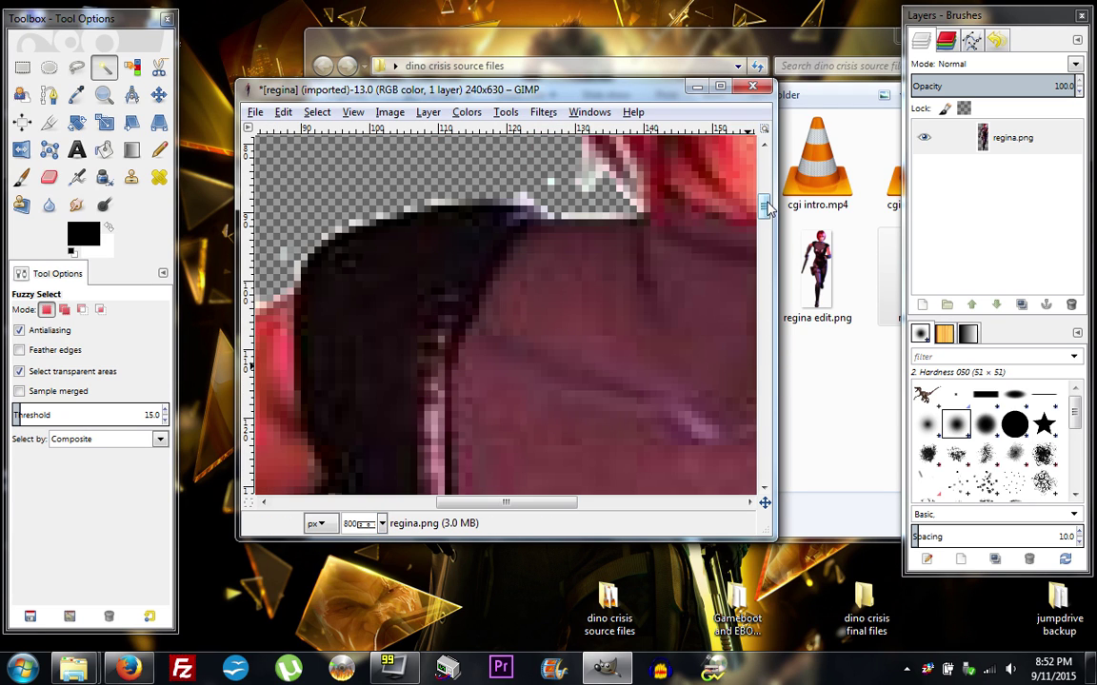
pyautogui.scroll(3, 766, 210)
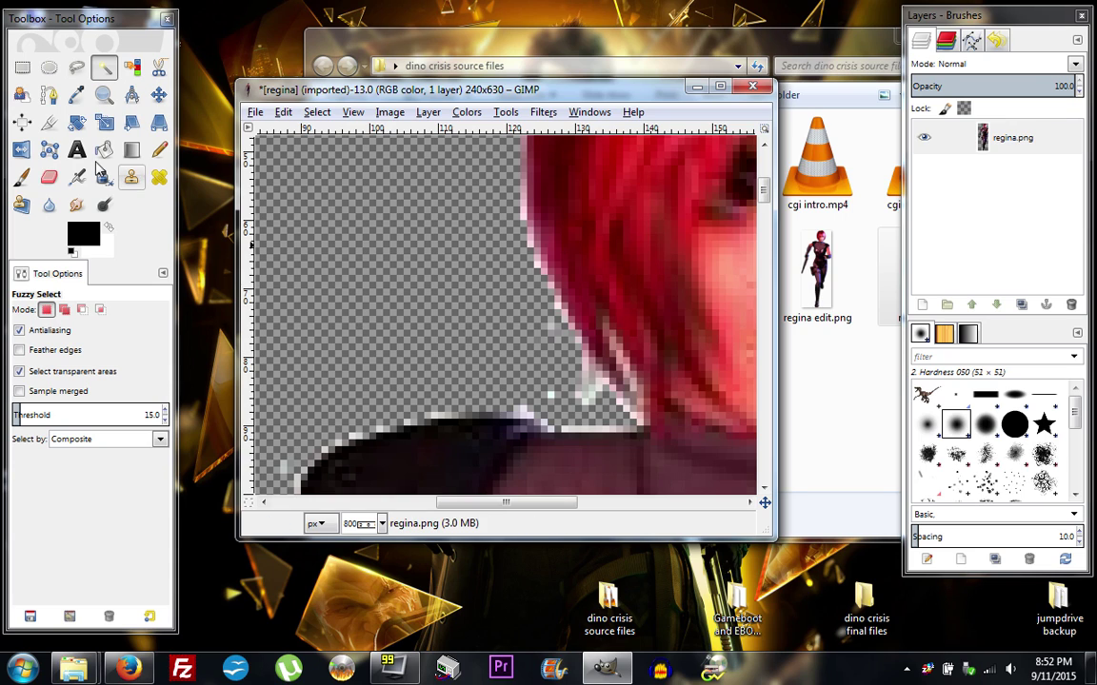
pyautogui.click(49, 179)
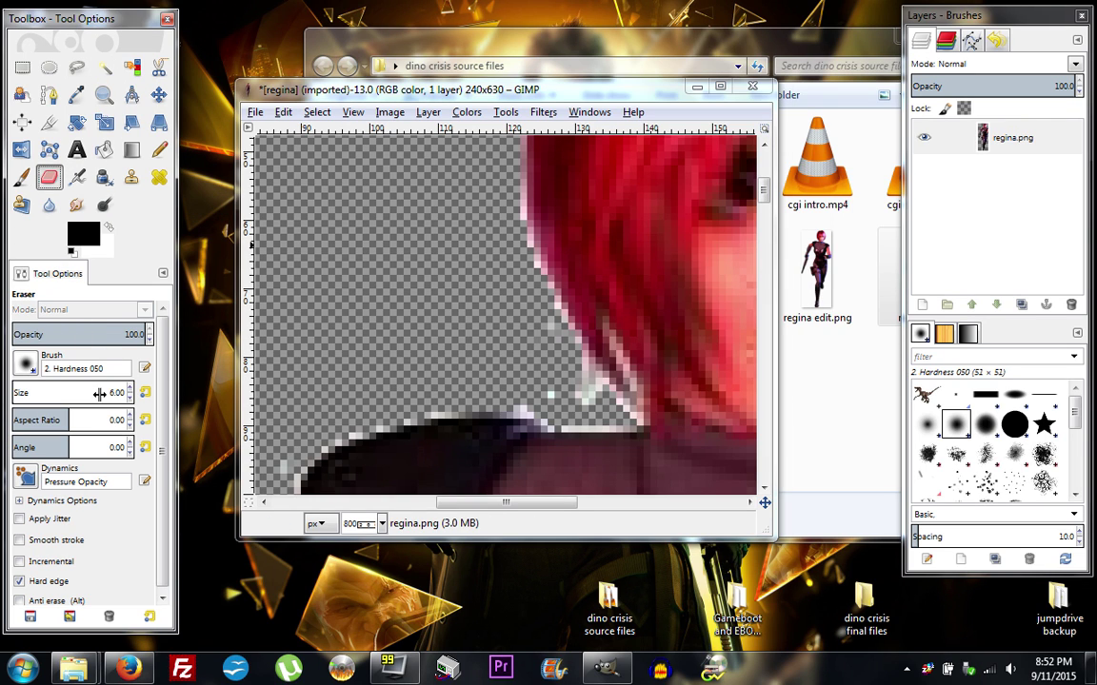
# Erase the white fringe pixels along the hair edge with a size 1 eraser.
pyautogui.scroll(-5, 131, 401)
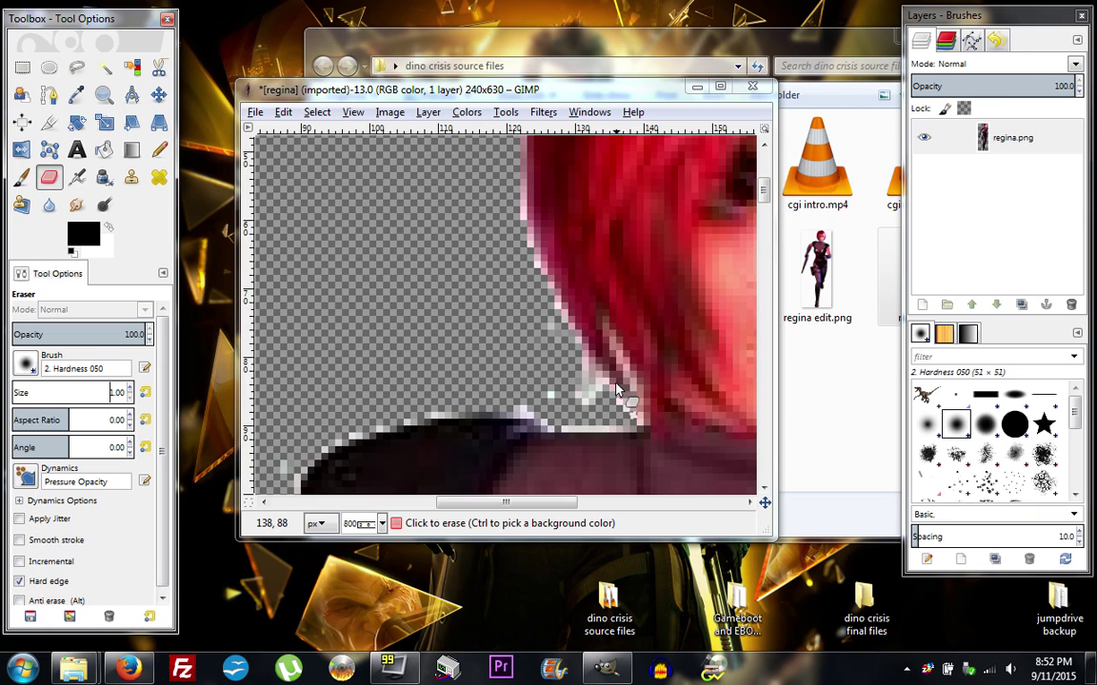
pyautogui.click(538, 281)
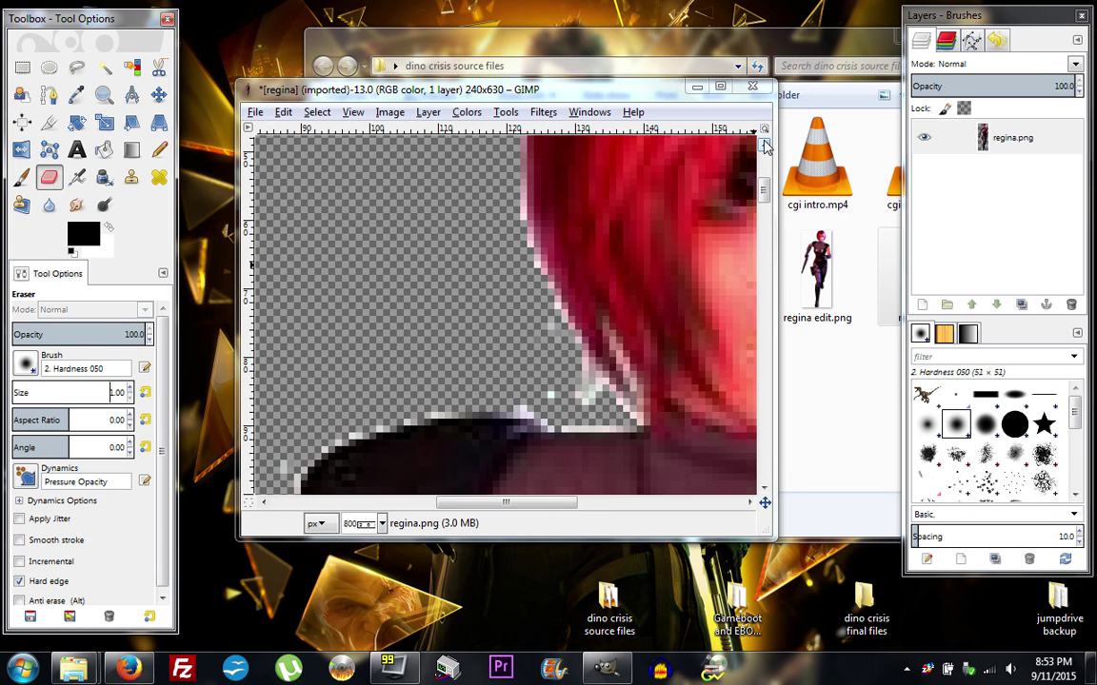
pyautogui.scroll(2, 764, 144)
pyautogui.scroll(4, 764, 144)
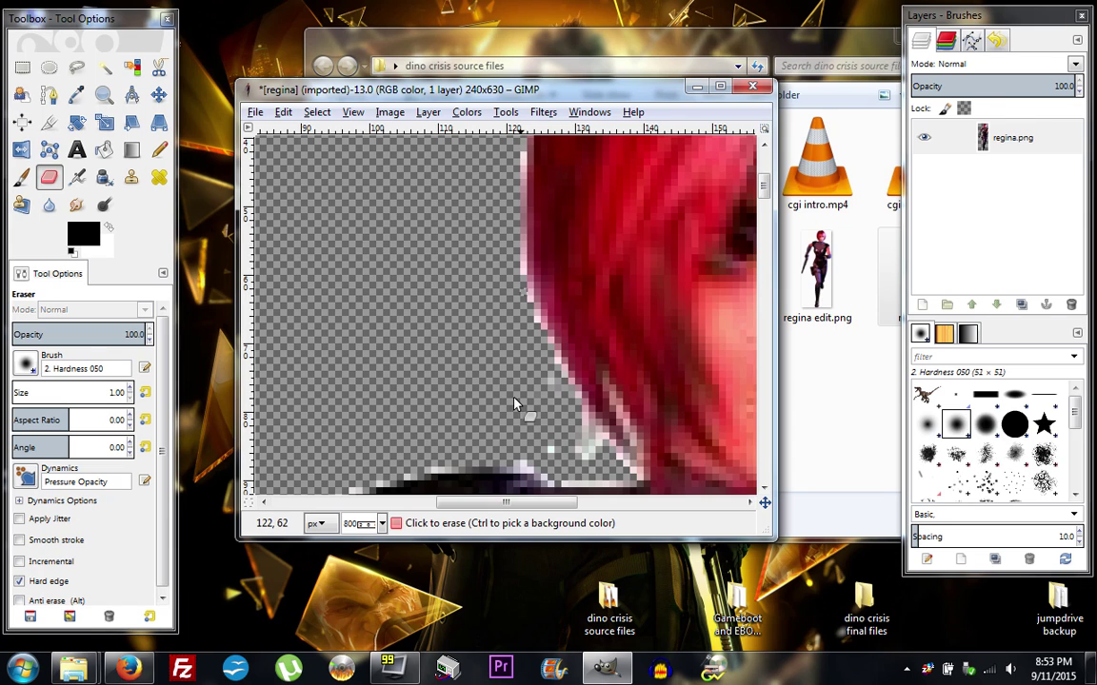
# Zoom out to fit the whole image in the window (Shift+Ctrl+J).
pyautogui.click(381, 523)
pyautogui.click(479, 425)
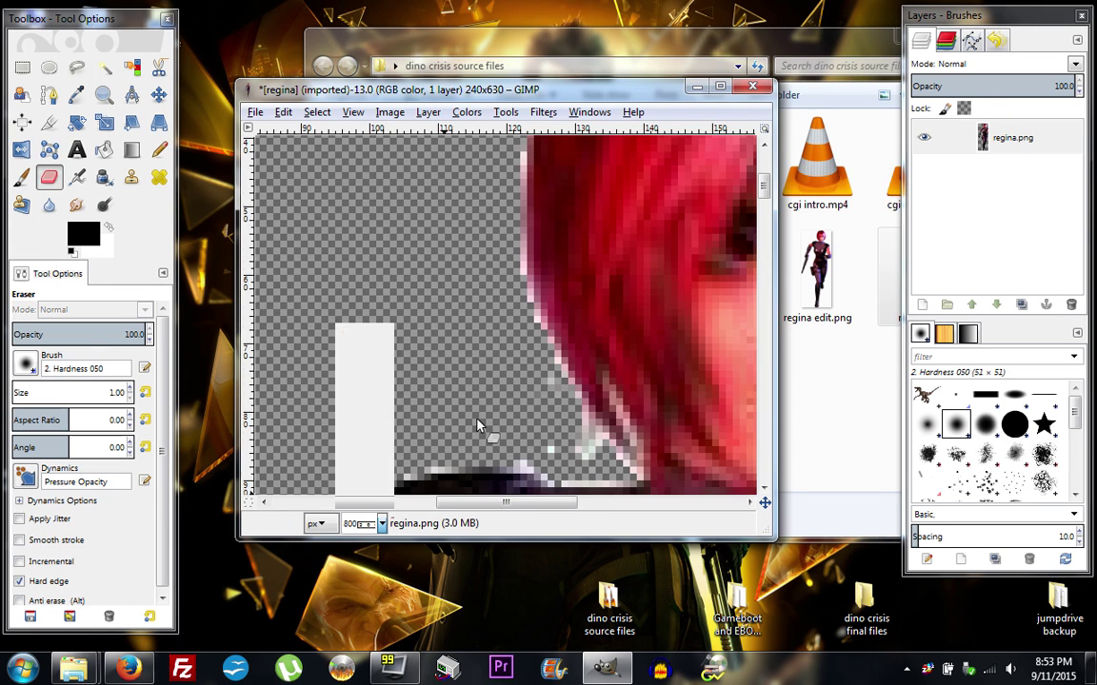
pyautogui.hotkey('shift', 'ctrl', 'j')
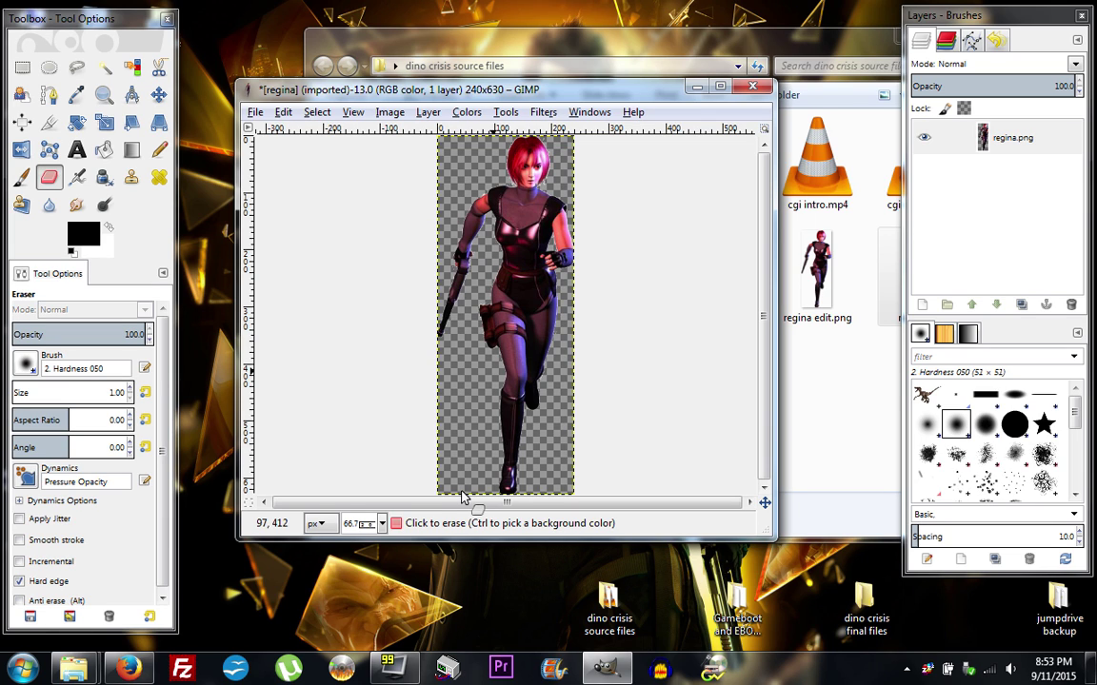
# At 800% zoom, erase stray fringe pixels along Regina's outline, then zoom back to 66.7%.
pyautogui.click(382, 523)
pyautogui.click(330, 307)
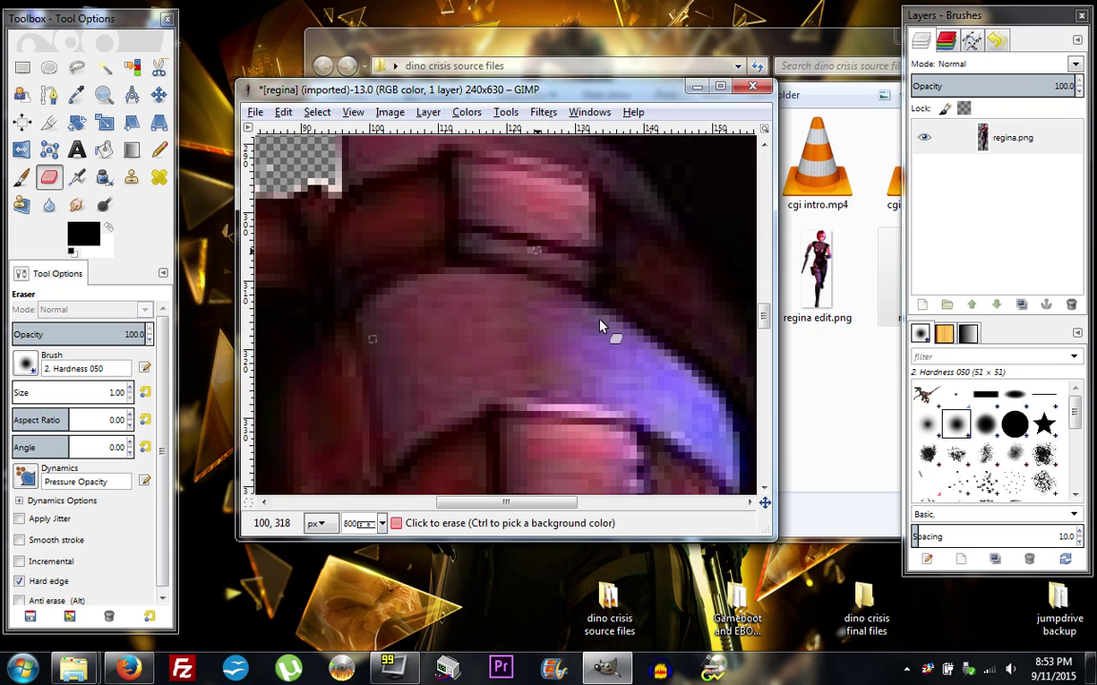
pyautogui.moveTo(507, 503); pyautogui.dragTo(447, 503)
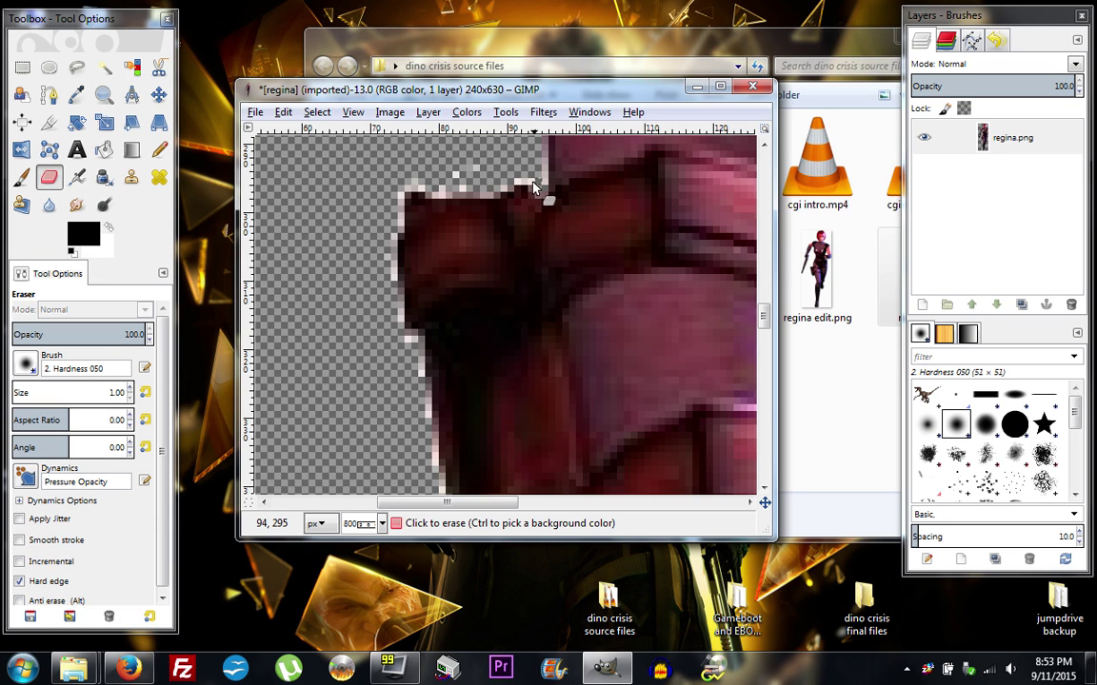
pyautogui.moveTo(534, 187); pyautogui.dragTo(505, 194)
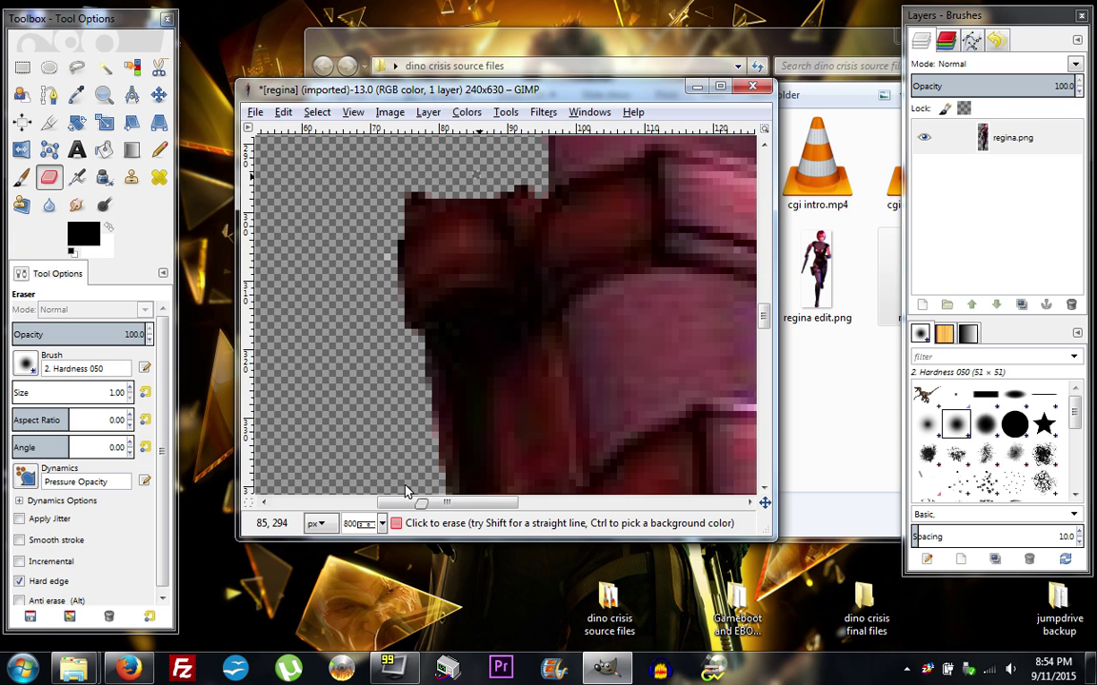
pyautogui.click(381, 523)
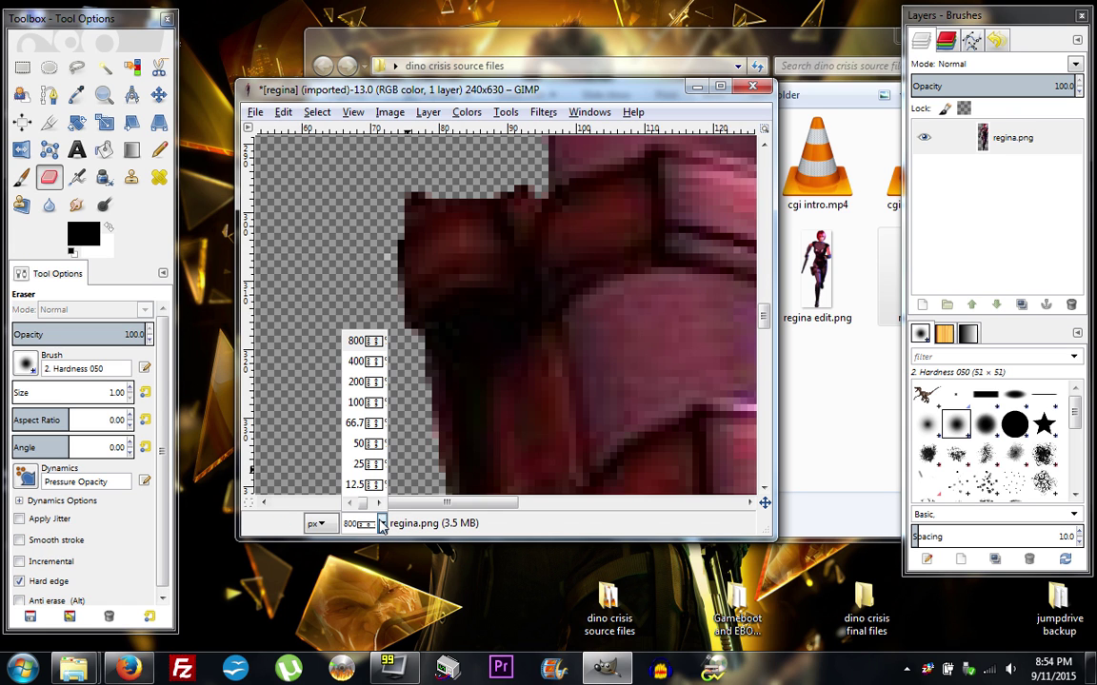
pyautogui.click(371, 424)
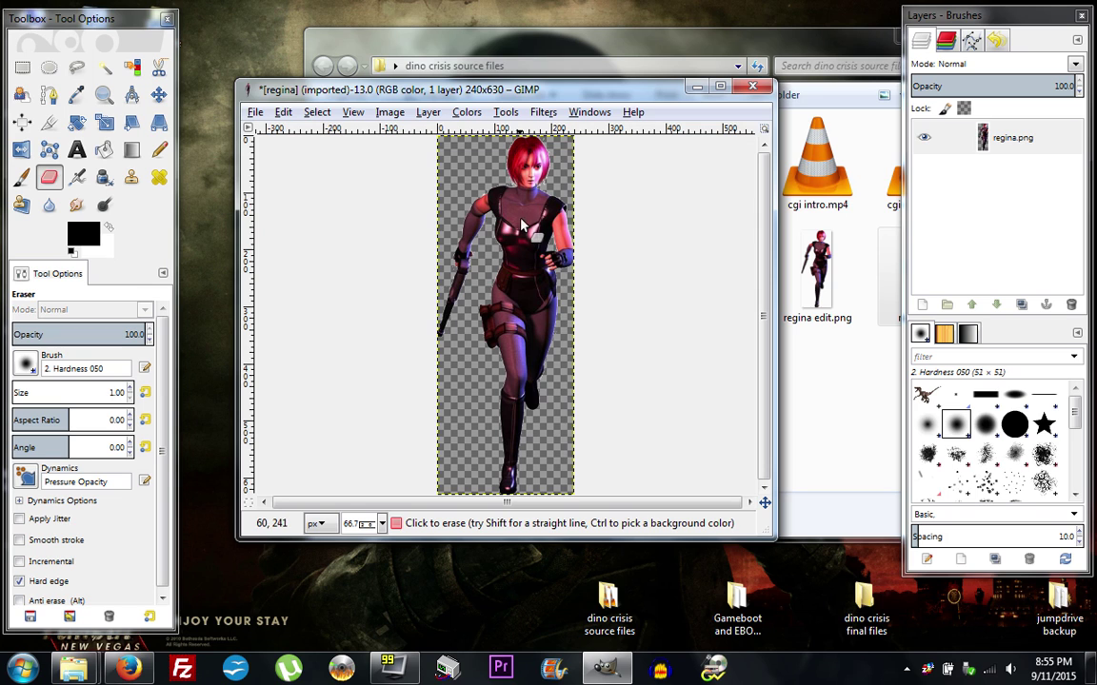
# Close regina.png discarding changes and open regina edit.png in GIMP.
pyautogui.hotkey('ctrl', 'w')
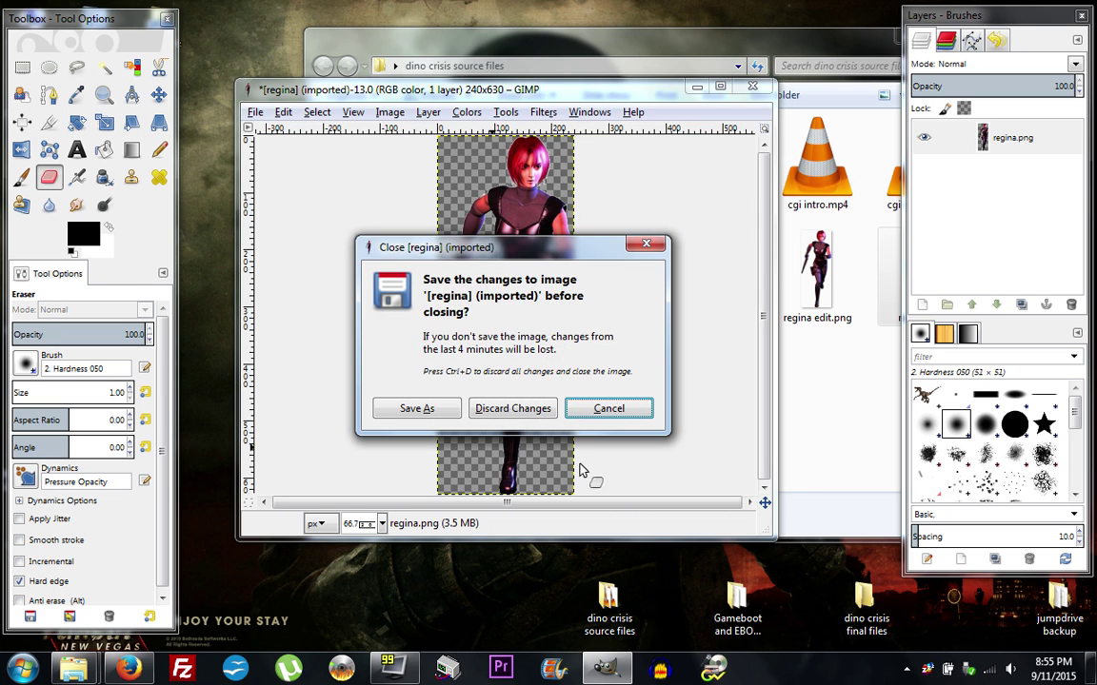
pyautogui.click(533, 405)
pyautogui.moveTo(743, 243)
pyautogui.mouseDown()
pyautogui.moveTo(747, 233)
pyautogui.moveTo(727, 252)
pyautogui.mouseUp()
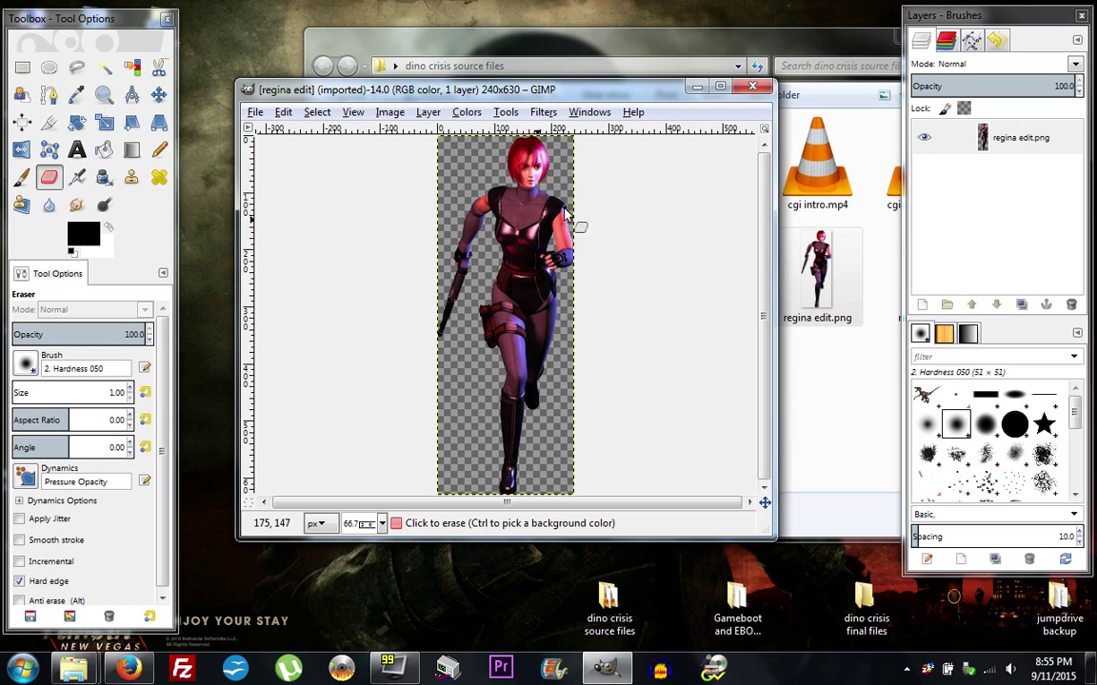
# Inspect regina edit.png's cut-out edges at 800%, then return to 66.7% zoom.
pyautogui.click(382, 523)
pyautogui.click(373, 269)
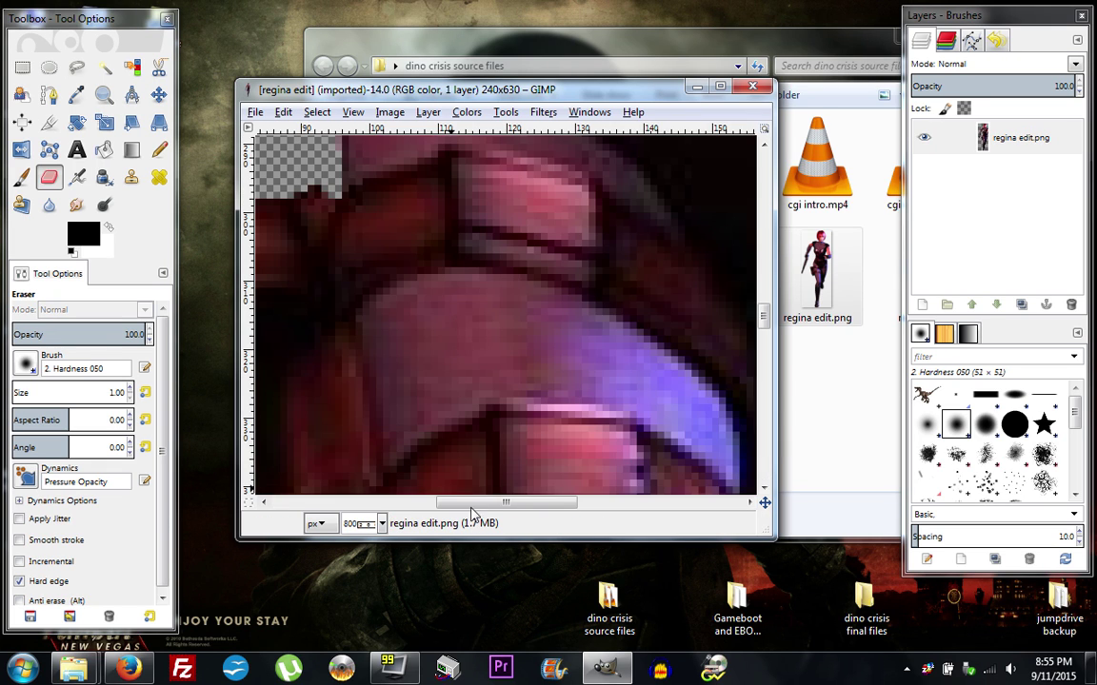
pyautogui.hscroll(-5, 438, 457)
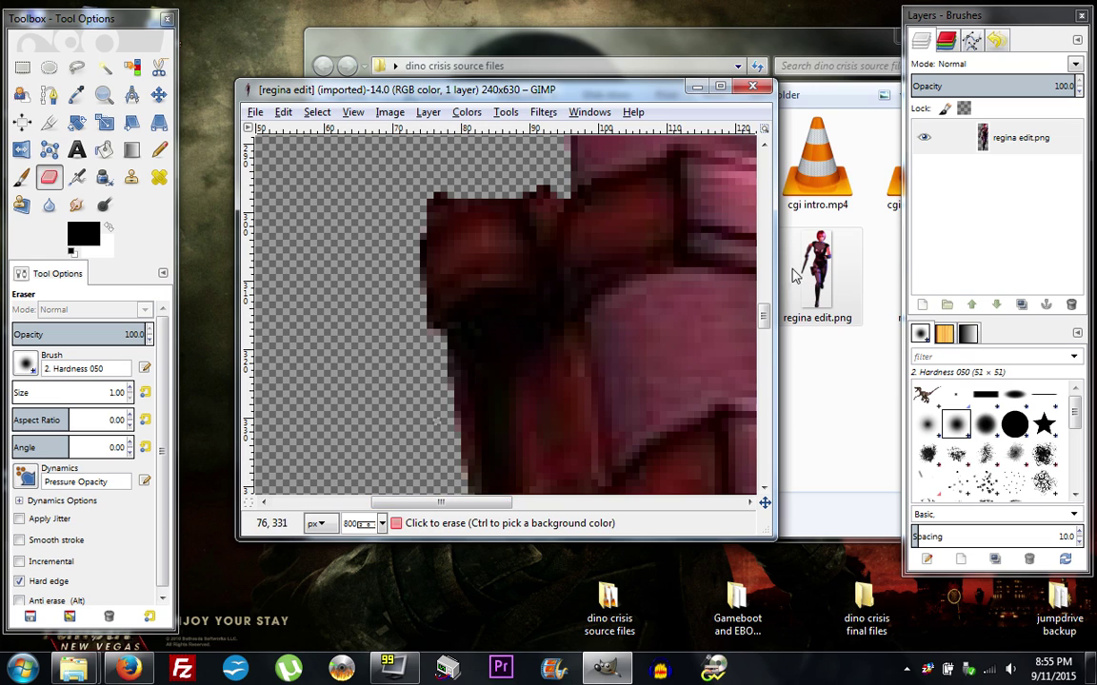
pyautogui.moveTo(766, 318); pyautogui.dragTo(765, 208)
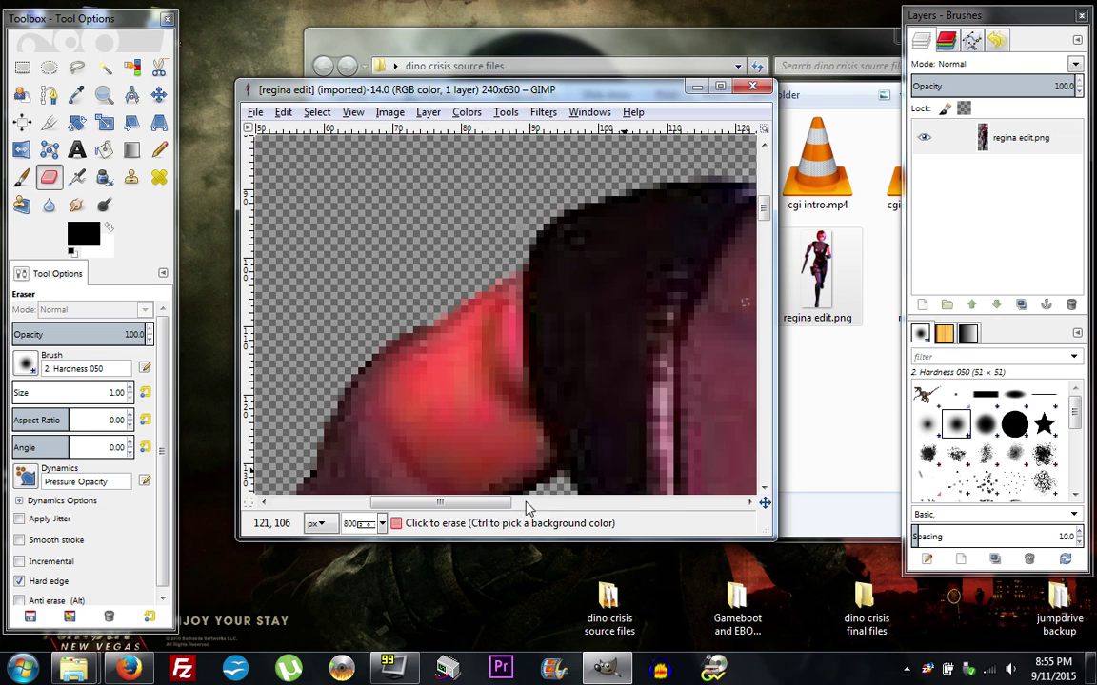
pyautogui.moveTo(440, 502); pyautogui.dragTo(512, 501)
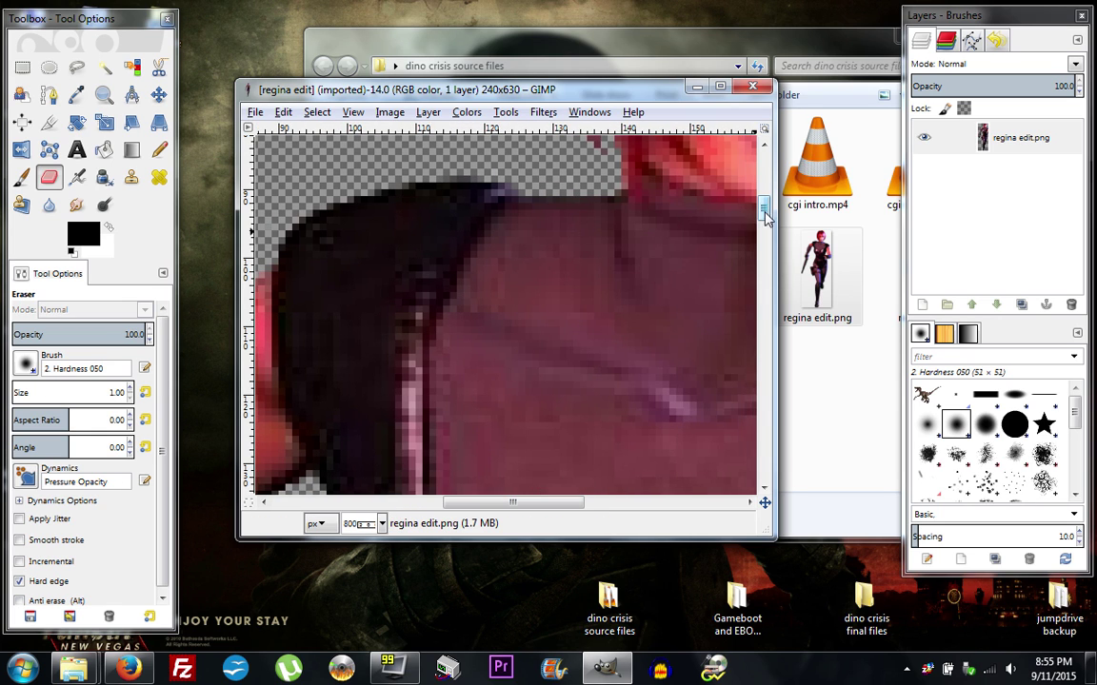
pyautogui.moveTo(764, 208)
pyautogui.mouseDown()
pyautogui.moveTo(765, 171)
pyautogui.moveTo(764, 190)
pyautogui.mouseUp()
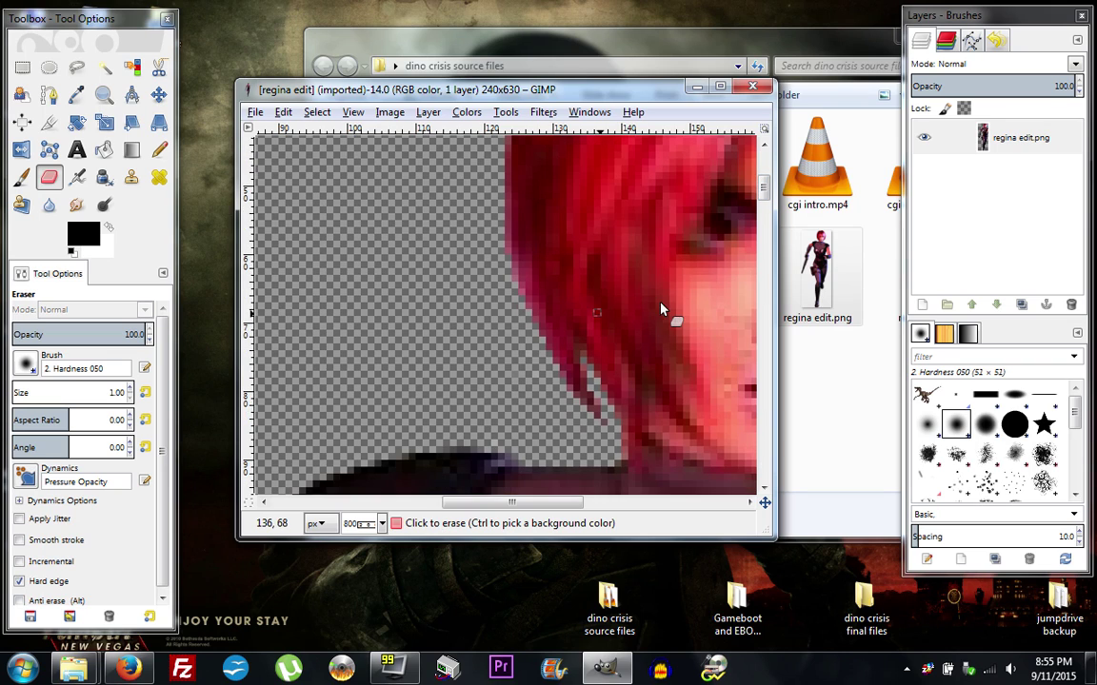
pyautogui.click(381, 523)
pyautogui.click(358, 423)
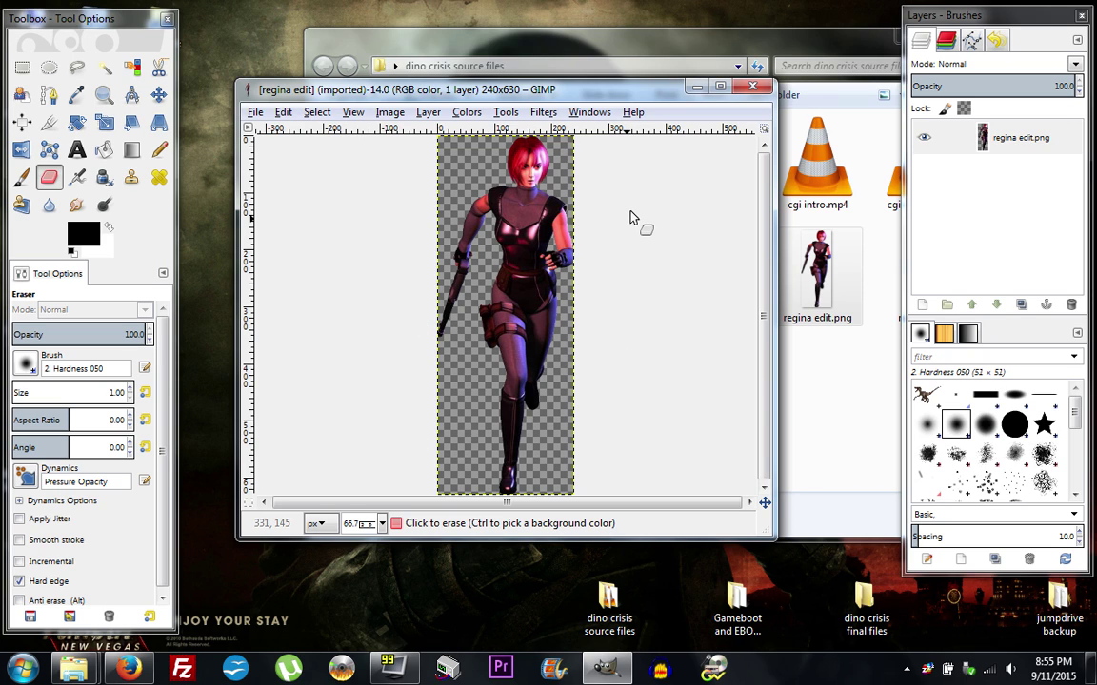
# Close regina edit.png and open Military_Facility_Corridor_-_ST202_00005.jpg in GIMP.
pyautogui.click(752, 87)
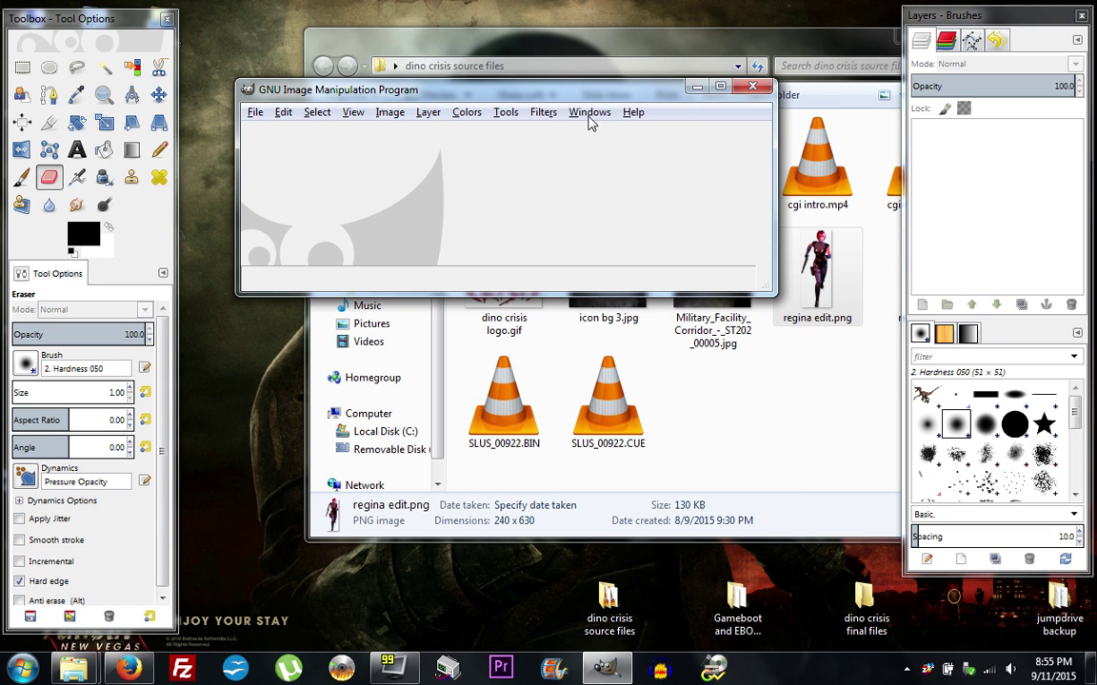
pyautogui.moveTo(562, 89); pyautogui.dragTo(504, 52)
pyautogui.moveTo(706, 284); pyautogui.dragTo(538, 171)
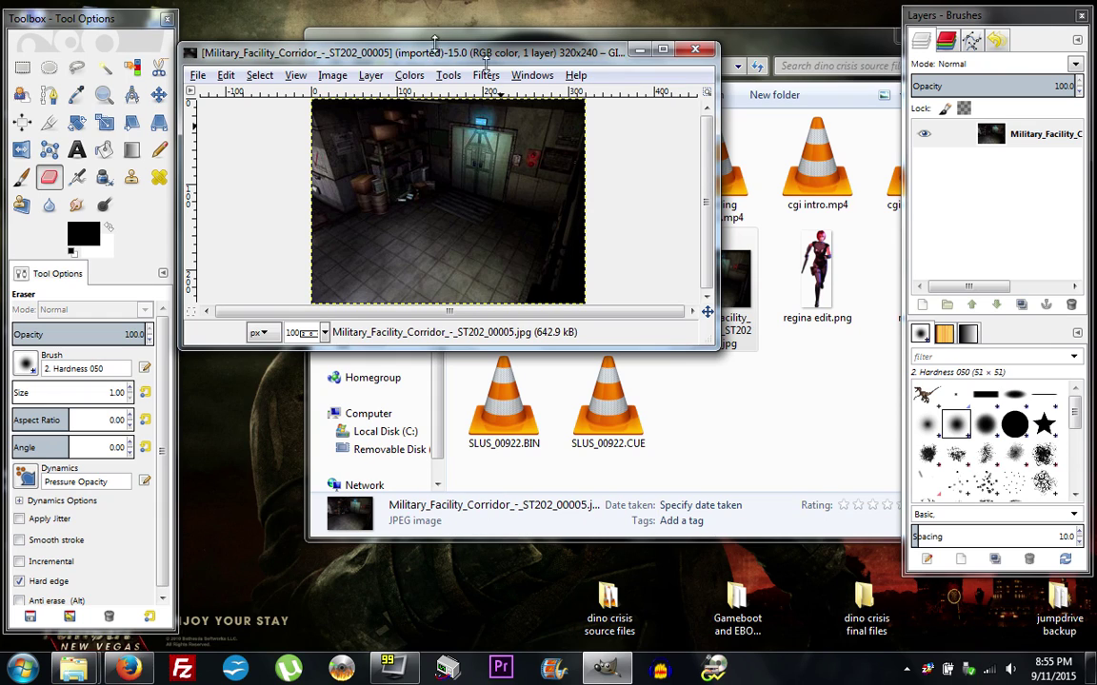
pyautogui.moveTo(506, 40); pyautogui.dragTo(541, 74)
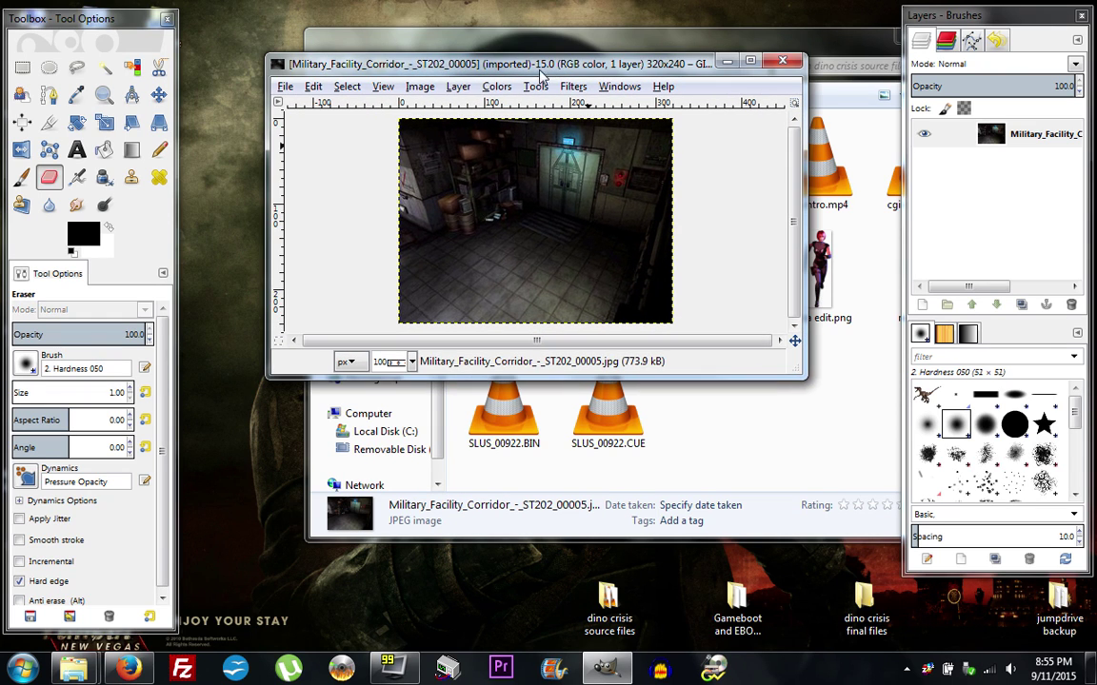
# Scale the corridor image from 320×240 to 480×243 pixels with the aspect chain unlinked.
pyautogui.click(420, 86)
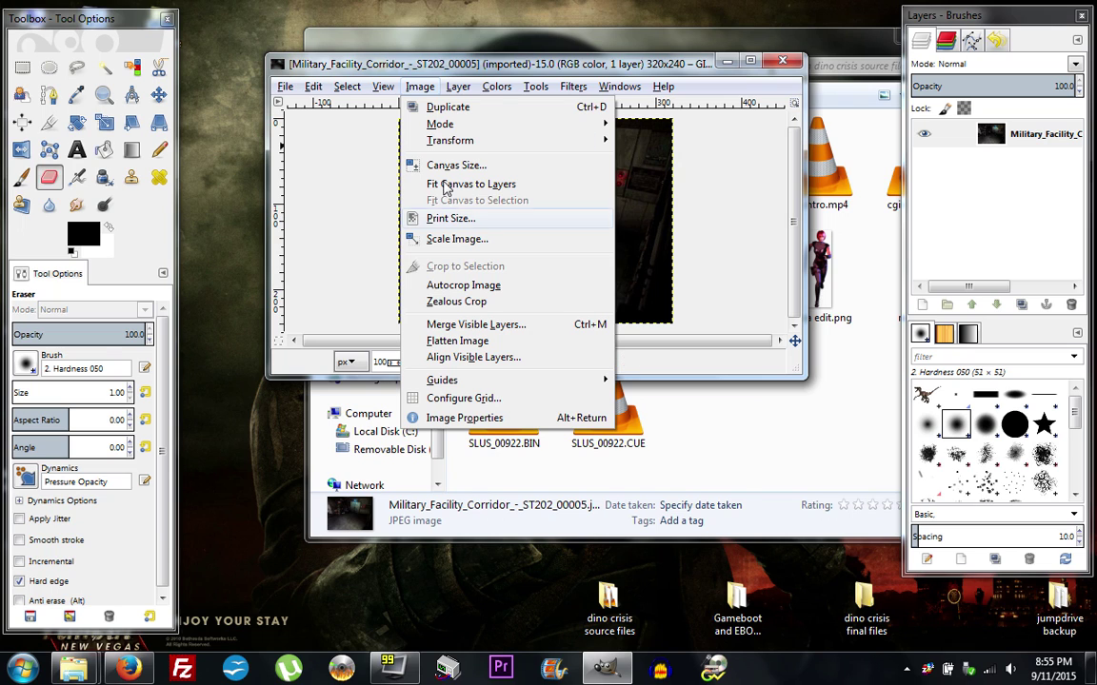
pyautogui.click(447, 238)
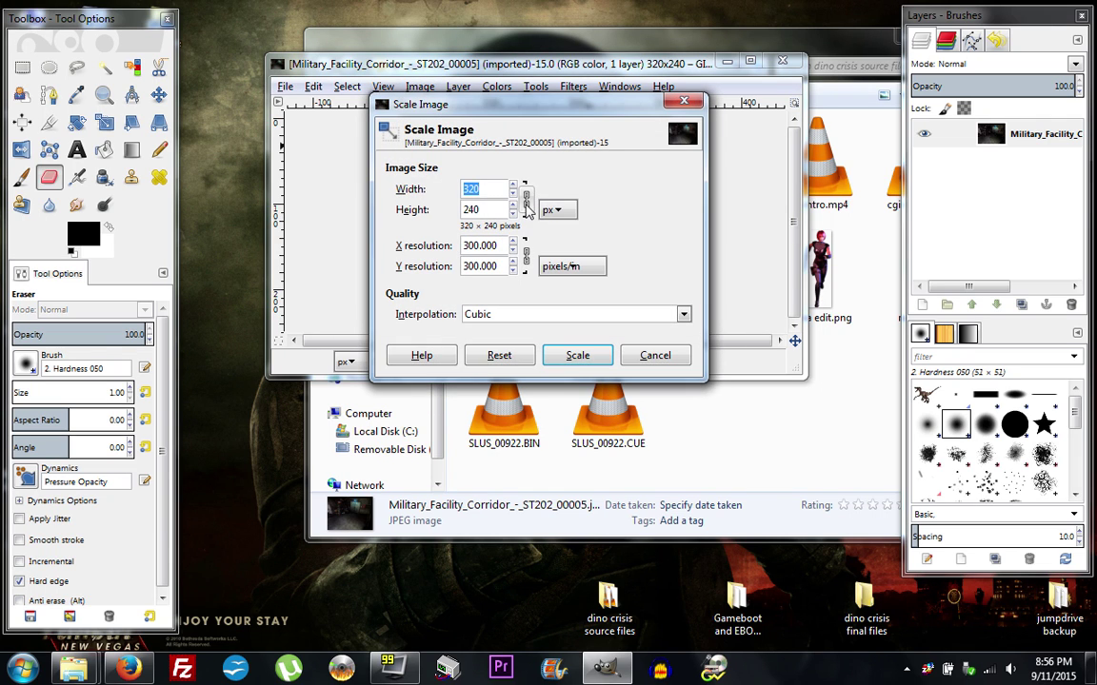
pyautogui.click(524, 199)
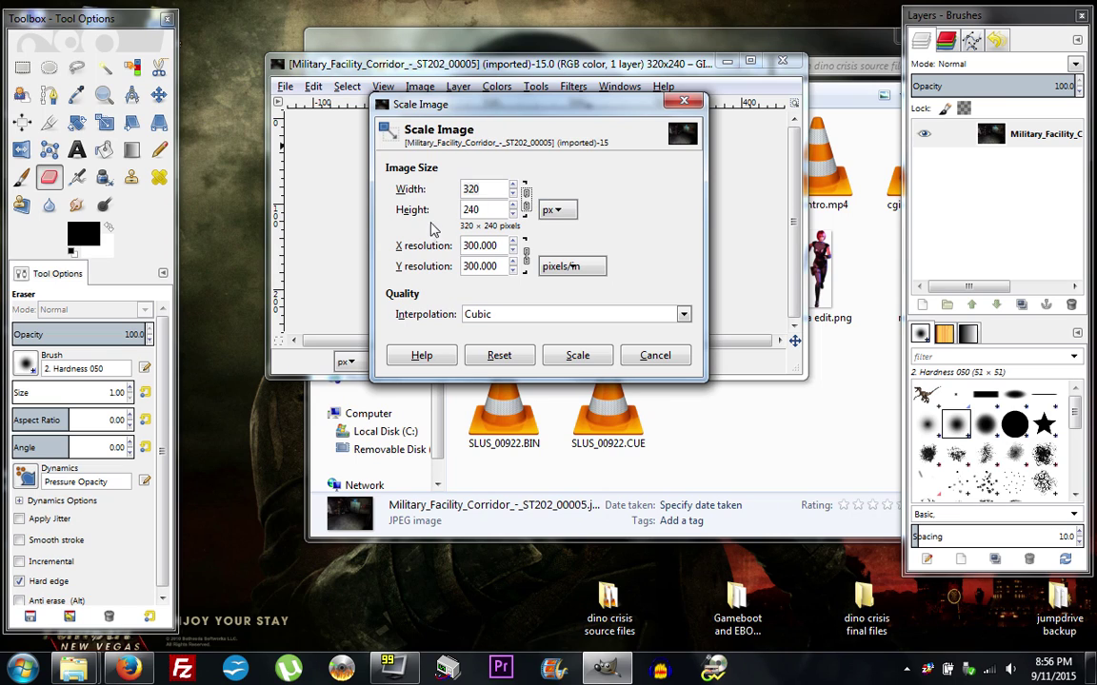
pyautogui.press('Tab')
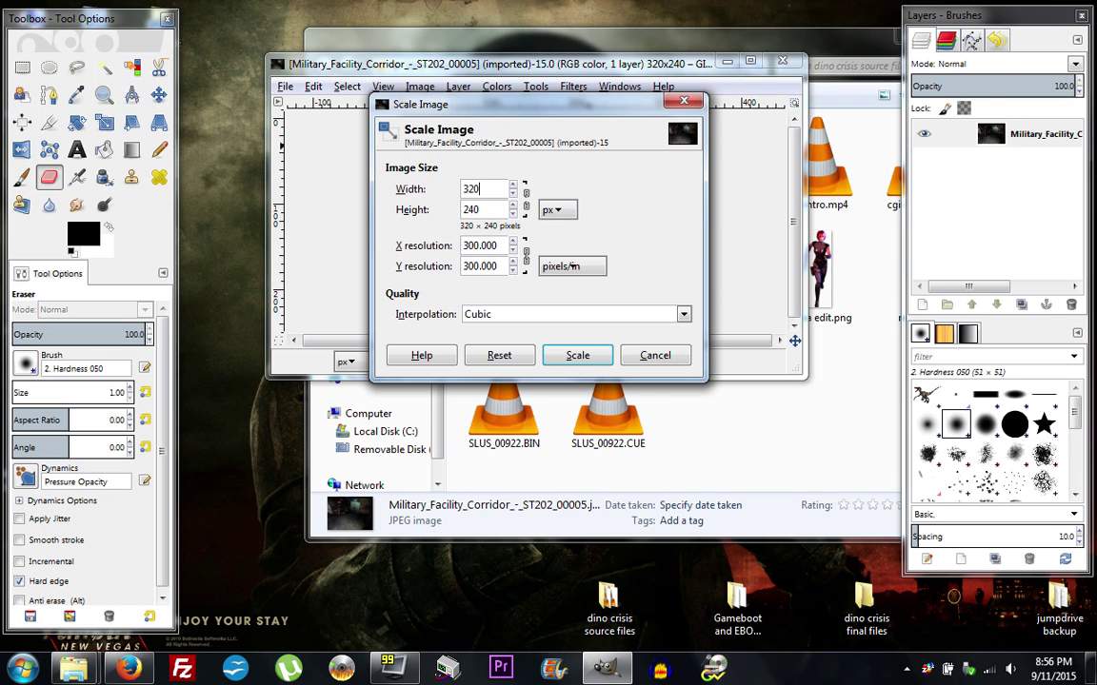
pyautogui.write('480')
pyautogui.press('Tab')
pyautogui.write('240')
pyautogui.press('BackSpace')
pyautogui.click(577, 355)
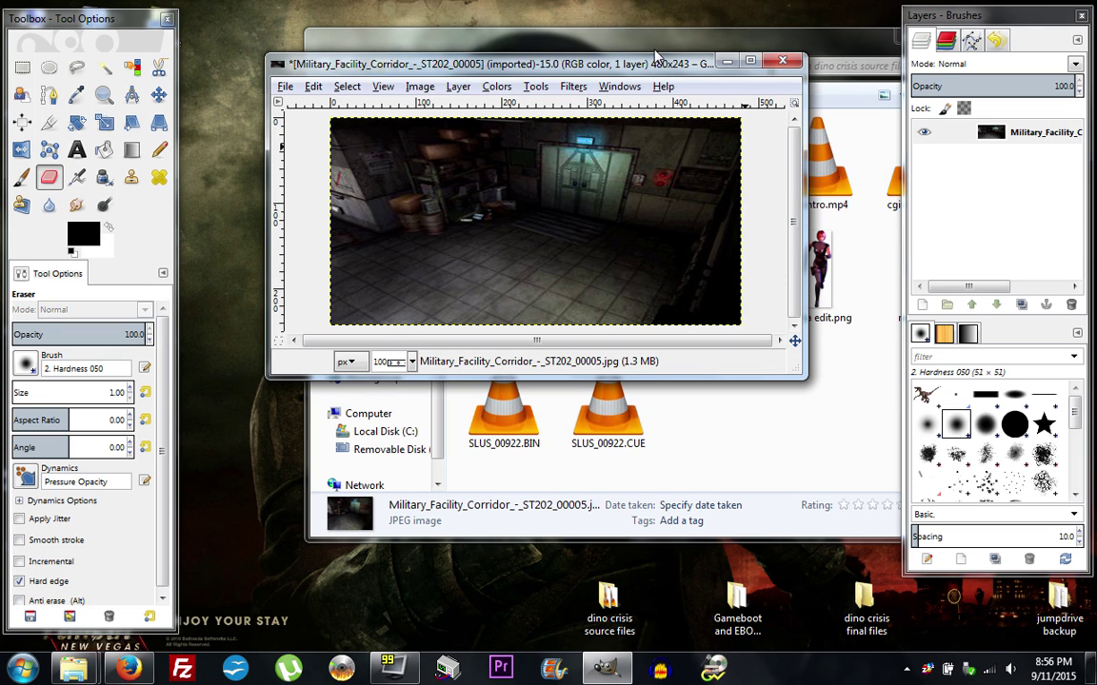
# Add regina edit.png as a layer over the corridor image.
pyautogui.moveTo(571, 63); pyautogui.dragTo(468, 48)
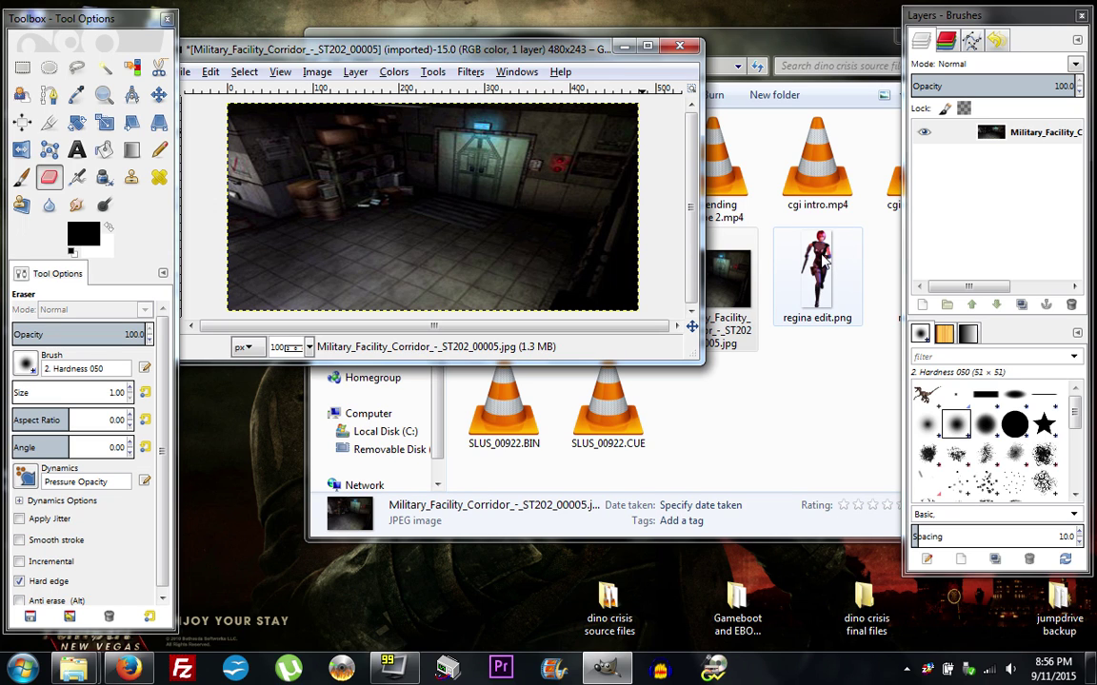
pyautogui.moveTo(817, 267); pyautogui.dragTo(555, 191)
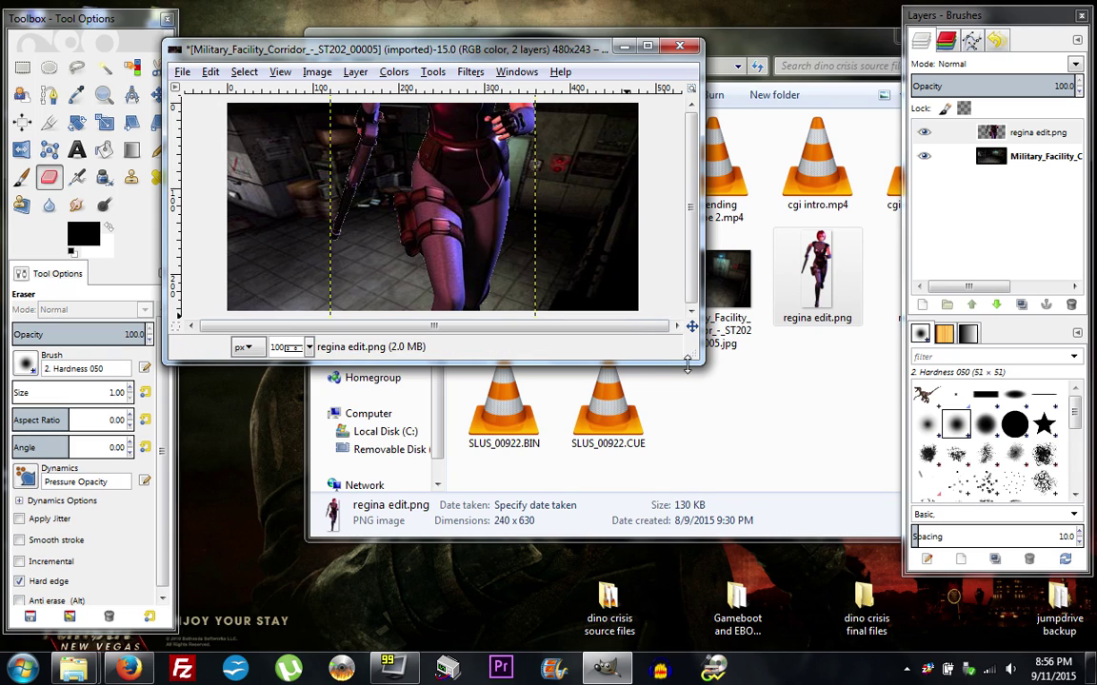
pyautogui.moveTo(696, 360); pyautogui.dragTo(802, 436)
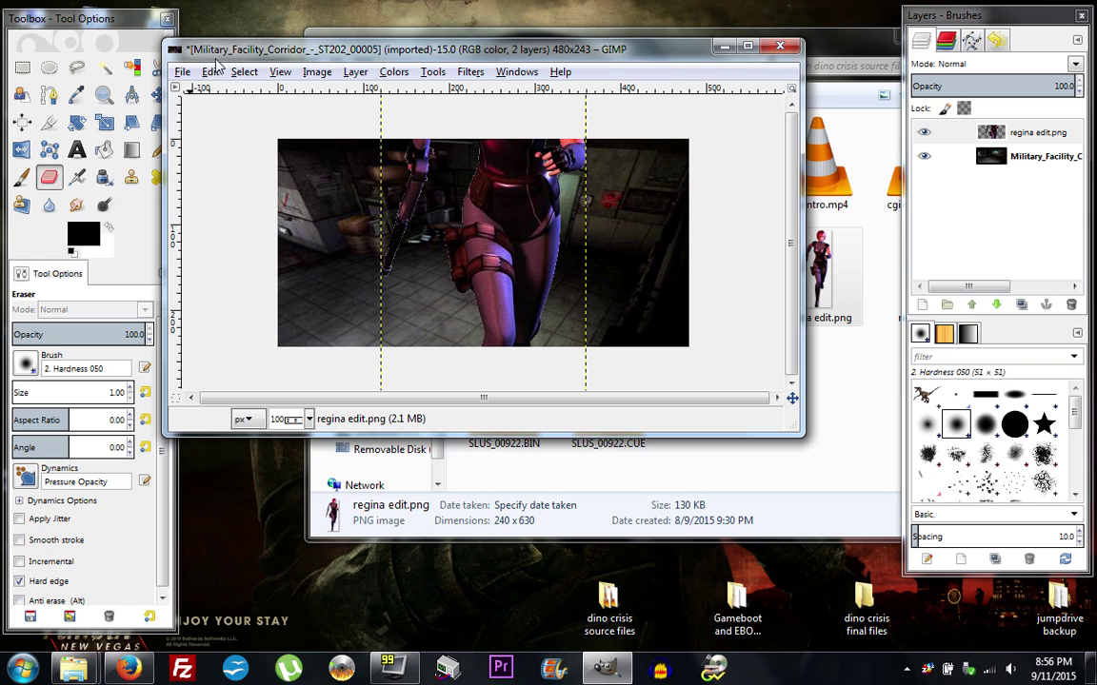
pyautogui.moveTo(194, 53); pyautogui.dragTo(233, 57)
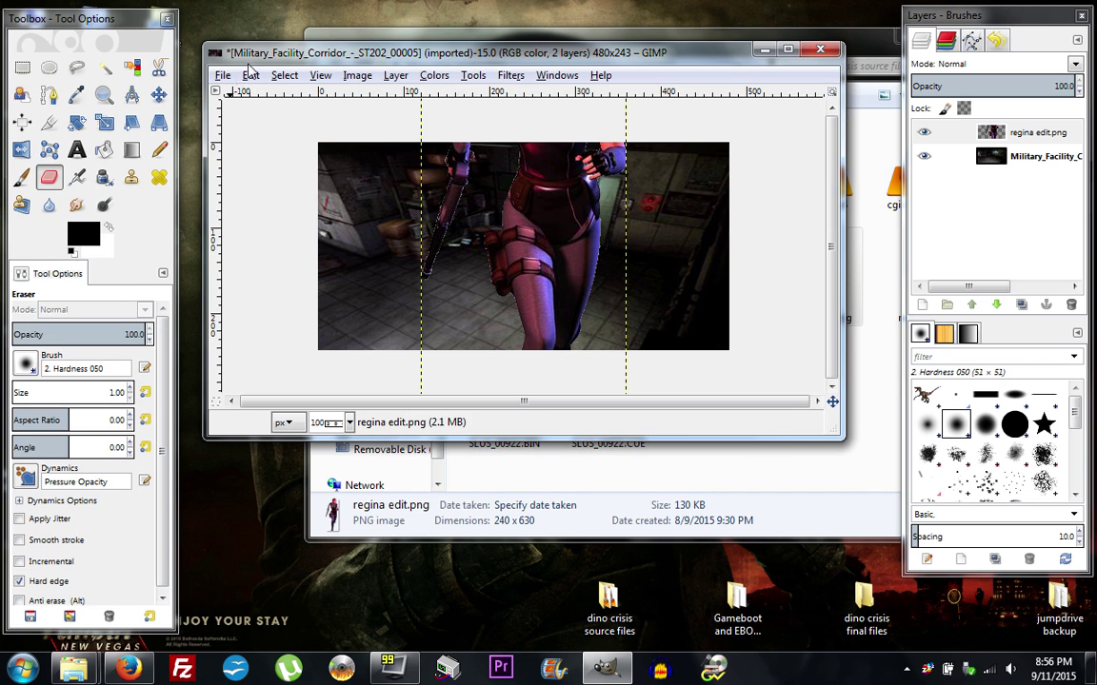
# Scale the Regina layer down to 89×234 pixels and move it to the right side.
pyautogui.click(105, 126)
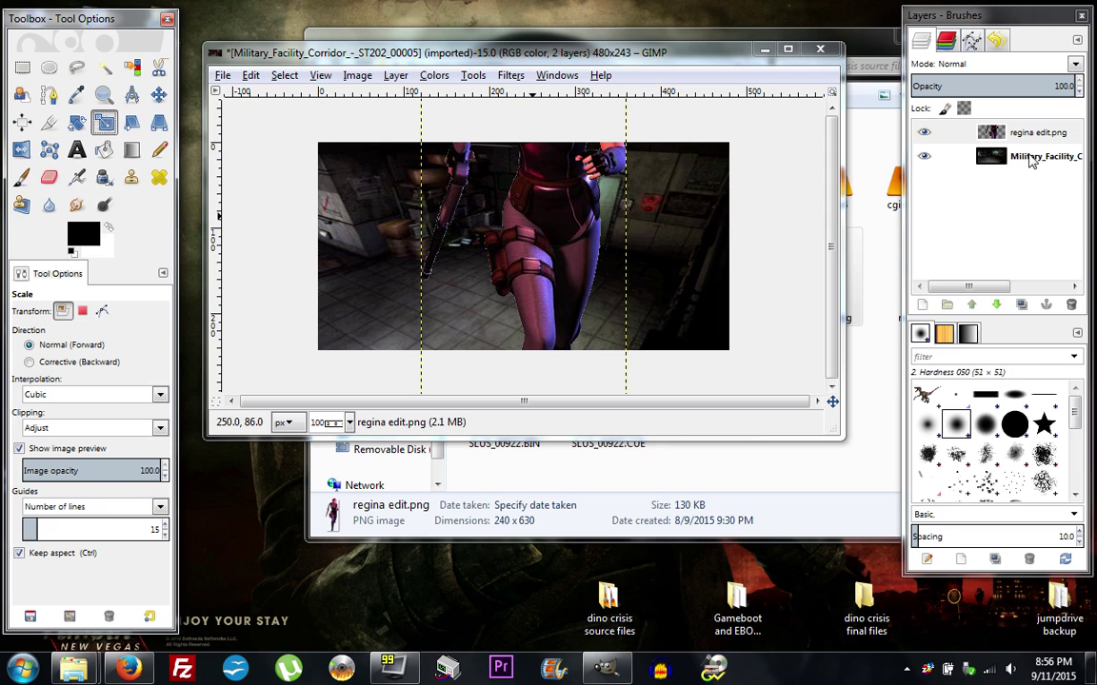
pyautogui.click(1016, 135)
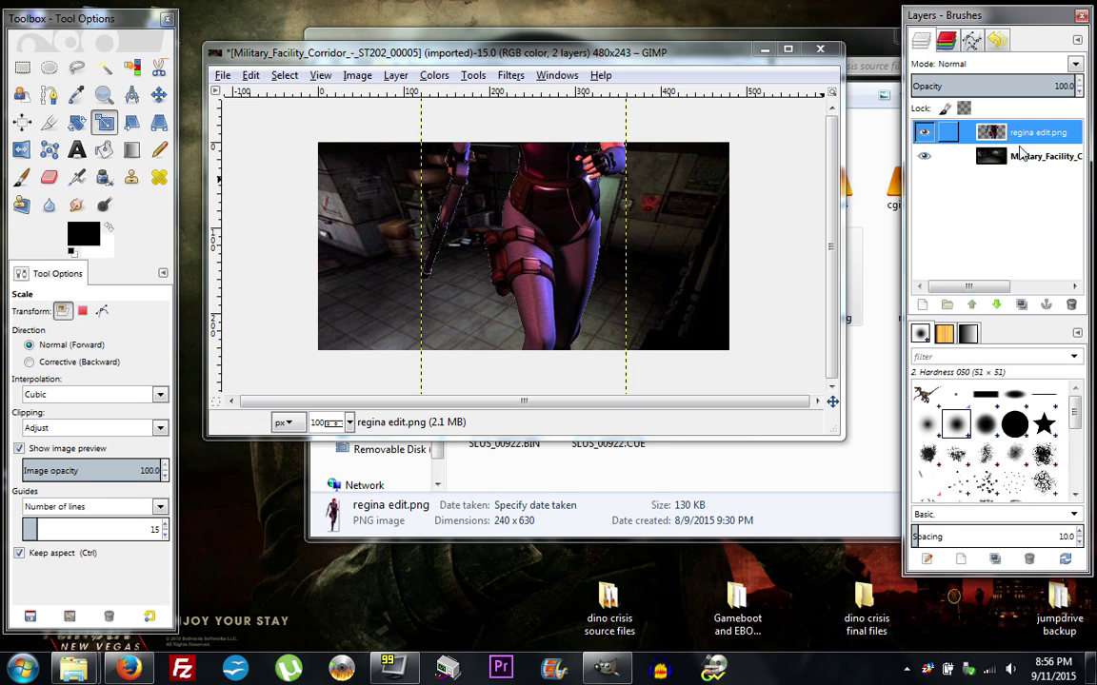
pyautogui.click(995, 163)
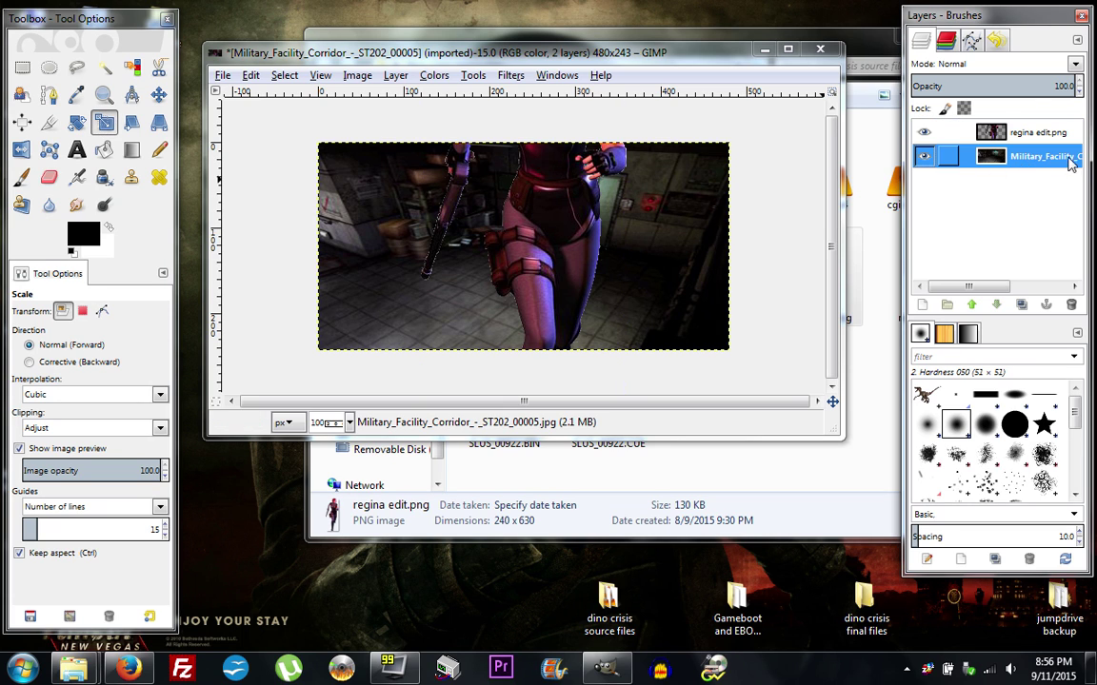
pyautogui.click(1047, 135)
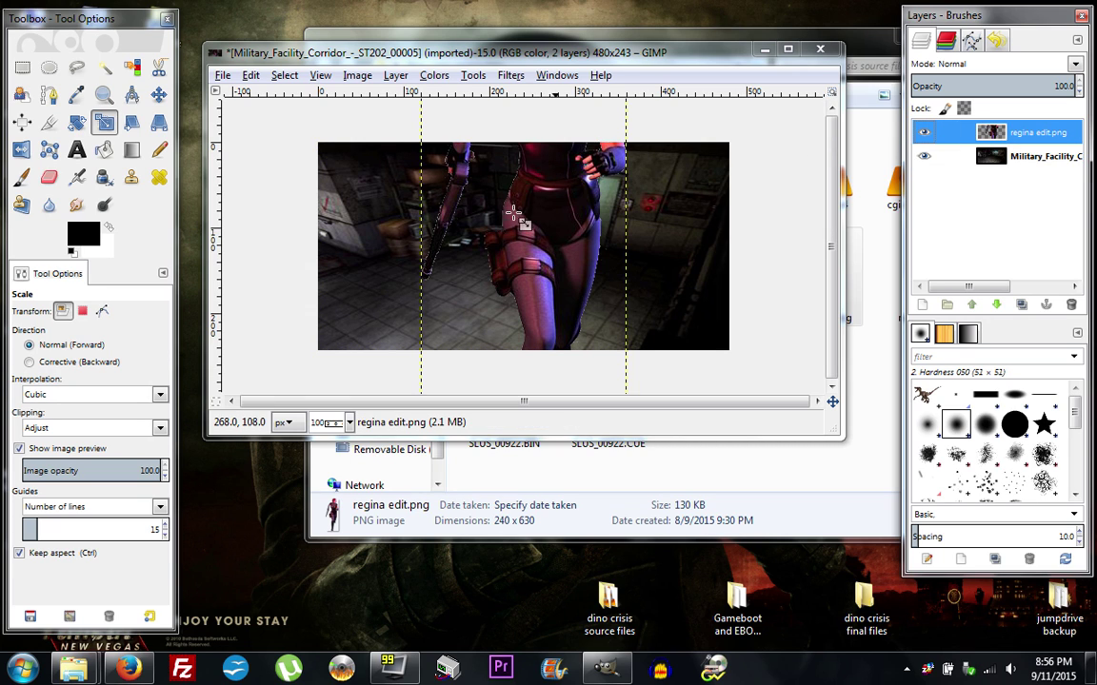
pyautogui.click(565, 212)
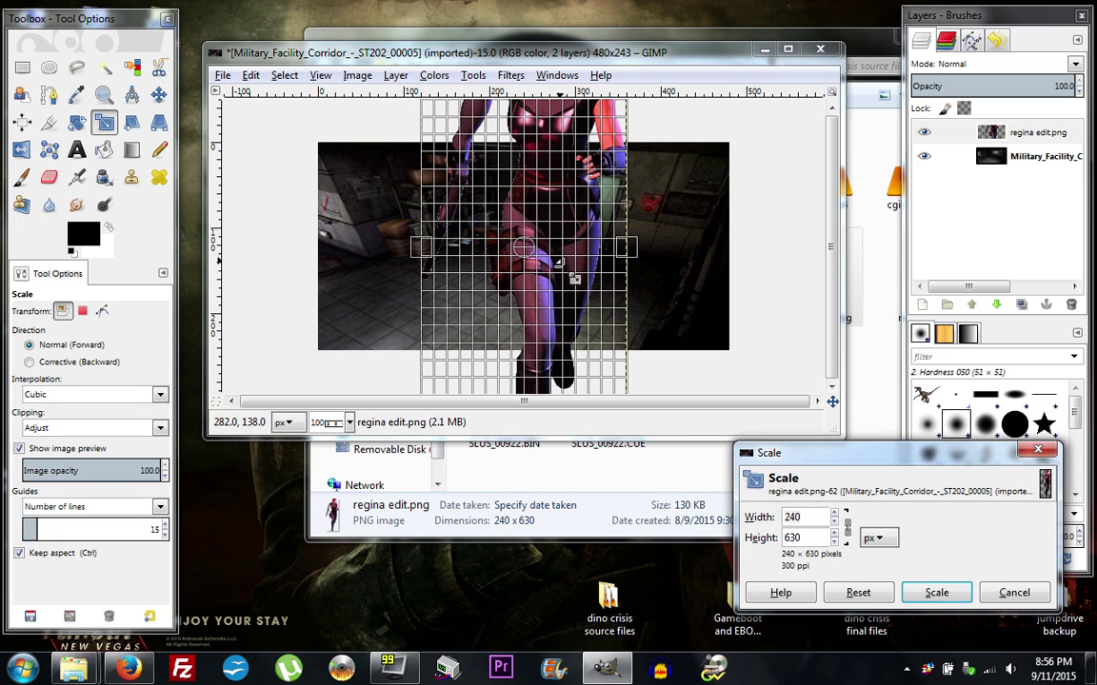
pyautogui.moveTo(836, 453); pyautogui.dragTo(827, 329)
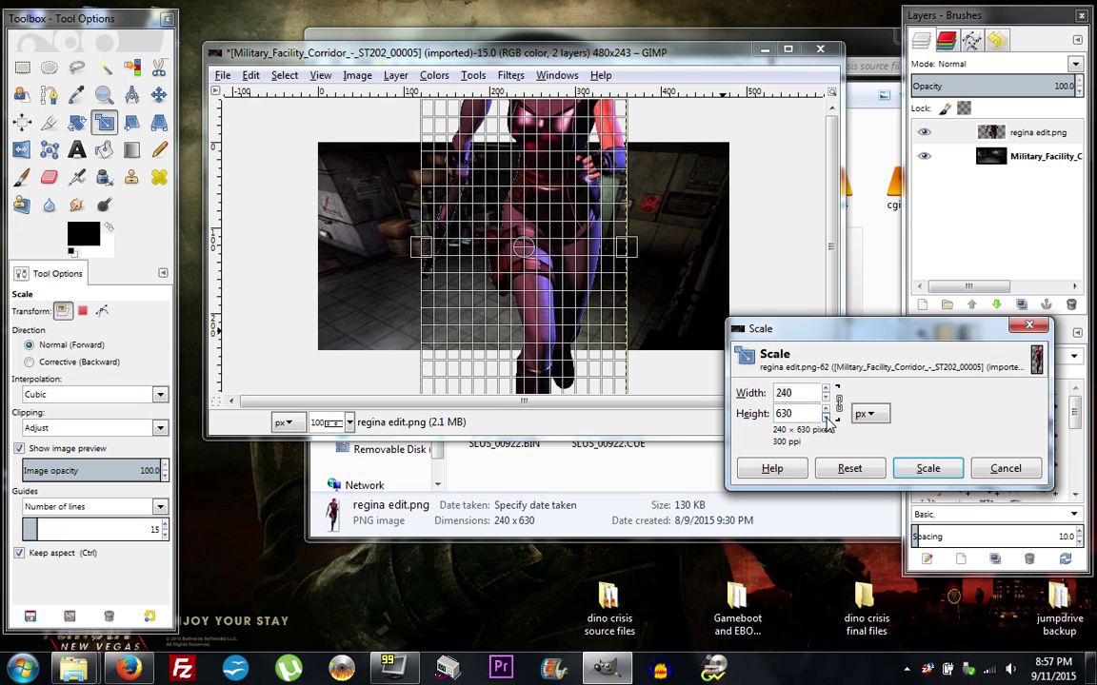
pyautogui.moveTo(825, 419); pyautogui.dragTo(721, 249)
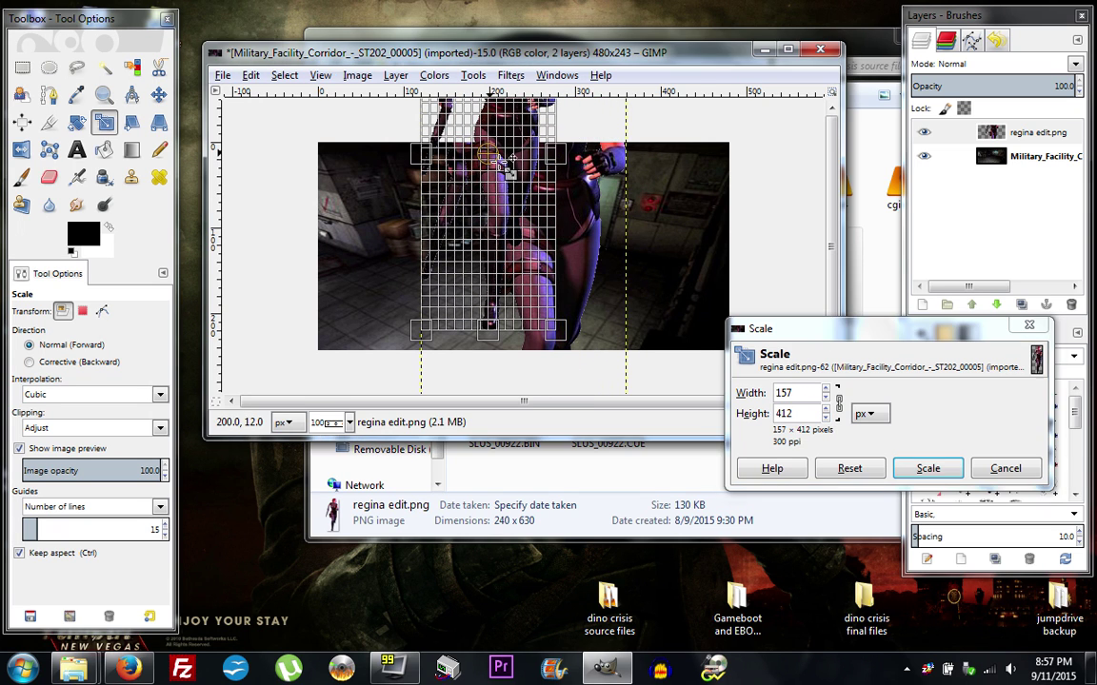
pyautogui.moveTo(574, 222); pyautogui.dragTo(648, 259)
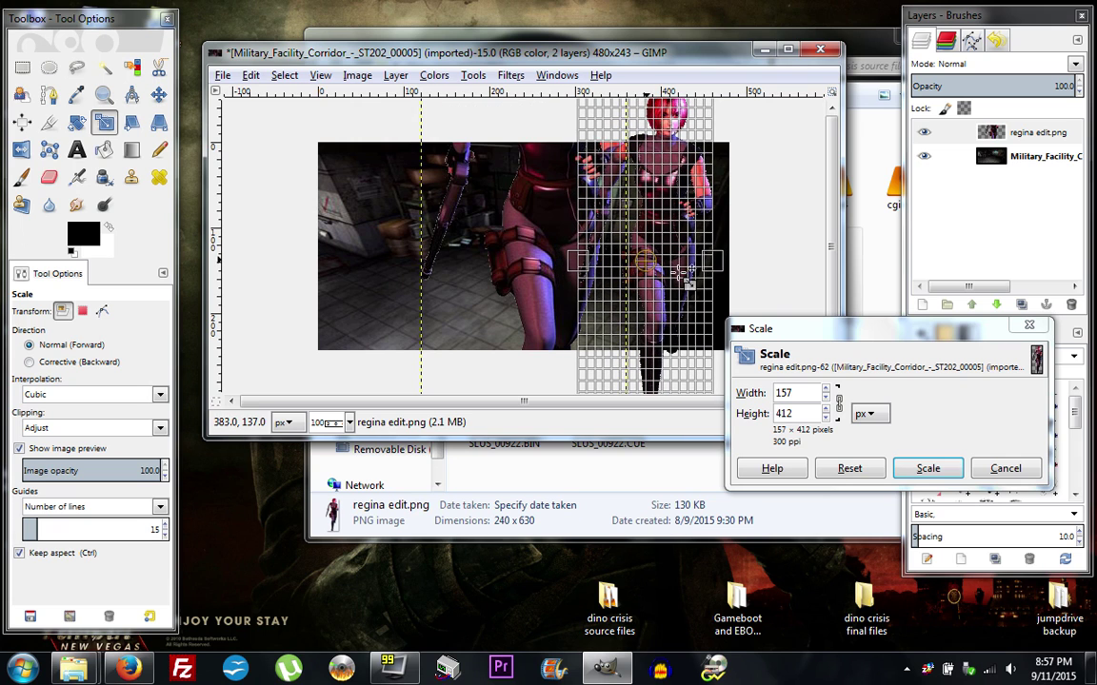
pyautogui.moveTo(697, 307); pyautogui.dragTo(666, 258)
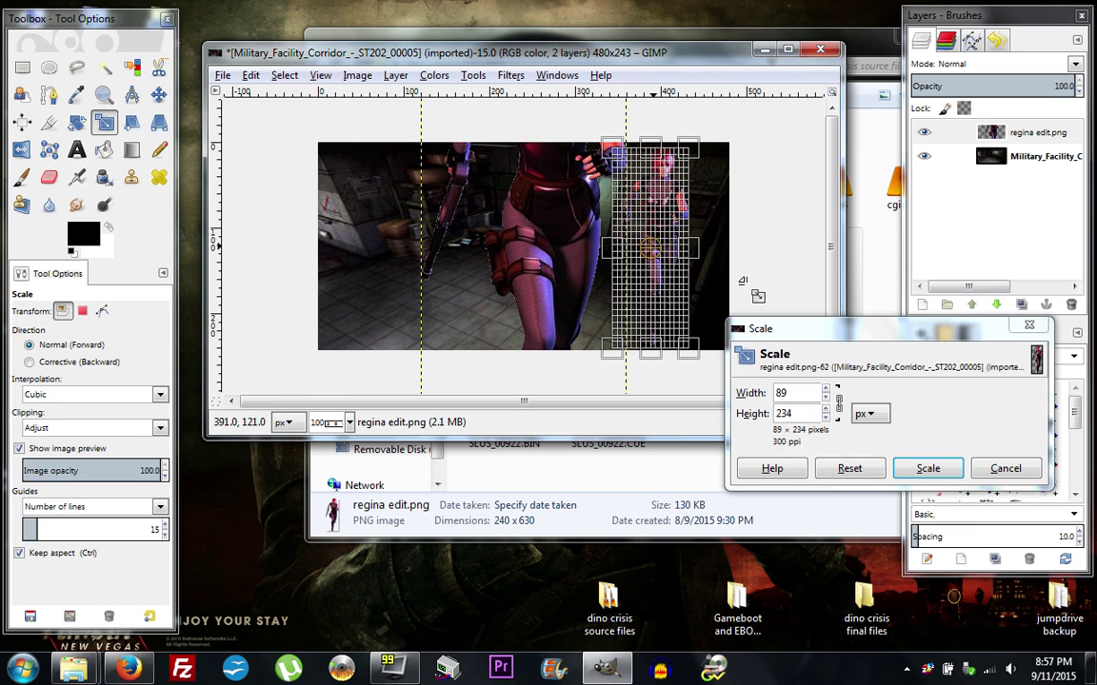
pyautogui.click(927, 469)
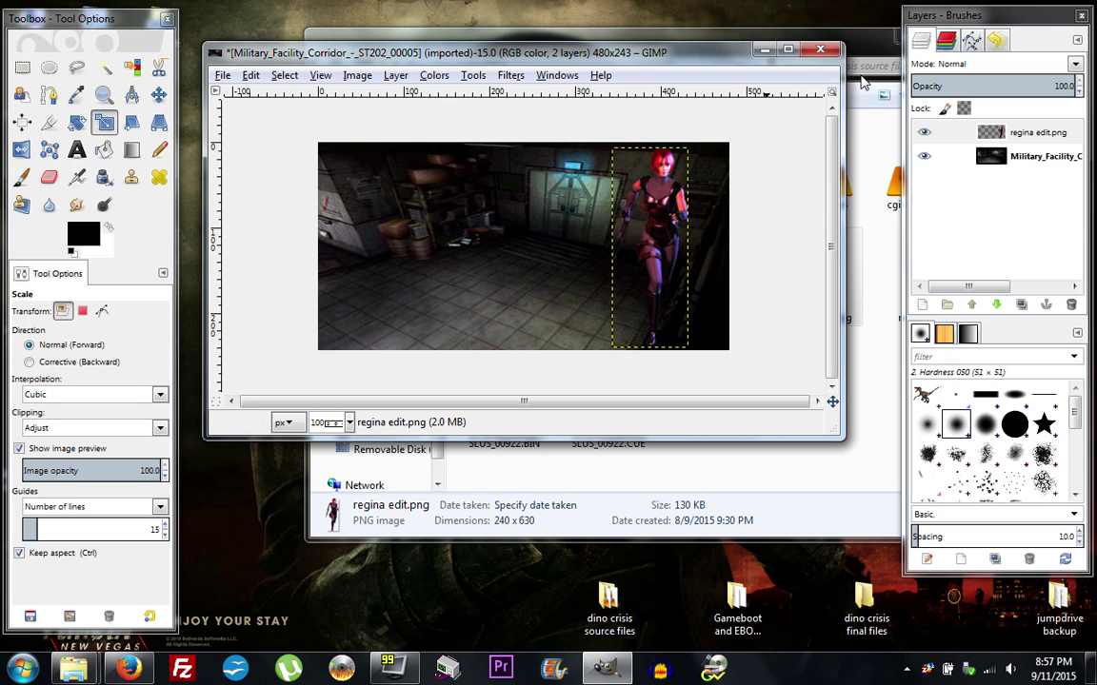
# With the corridor layer active, preview dino crisis logo.gif and add it as a layer.
pyautogui.click(1003, 164)
pyautogui.click(1000, 160)
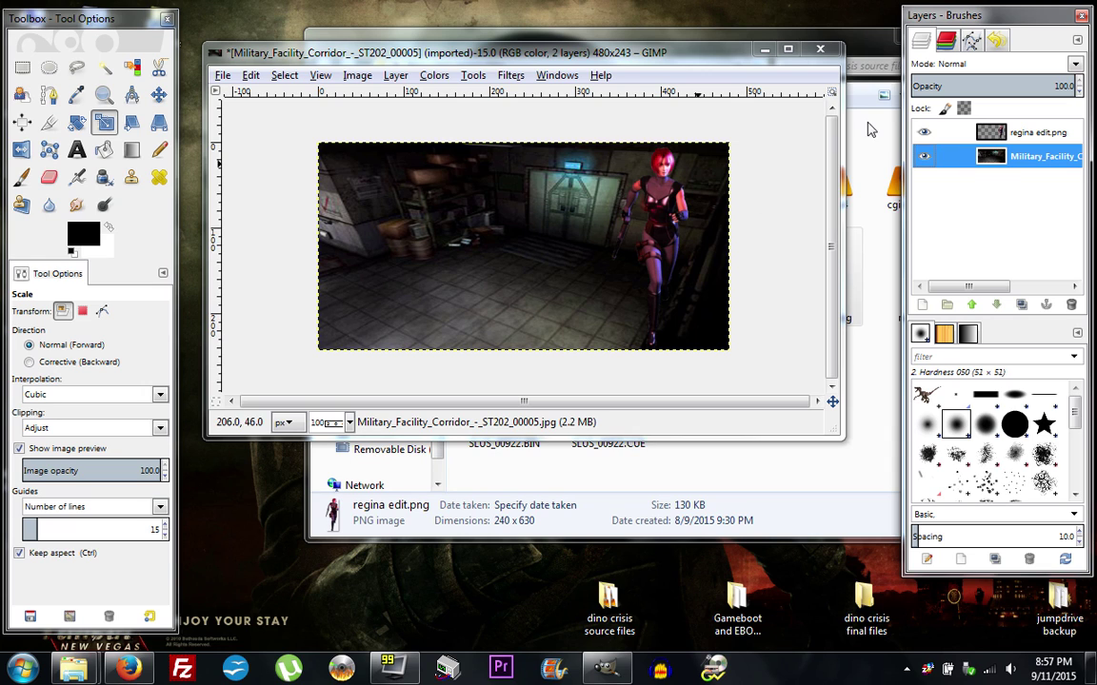
pyautogui.click(785, 30)
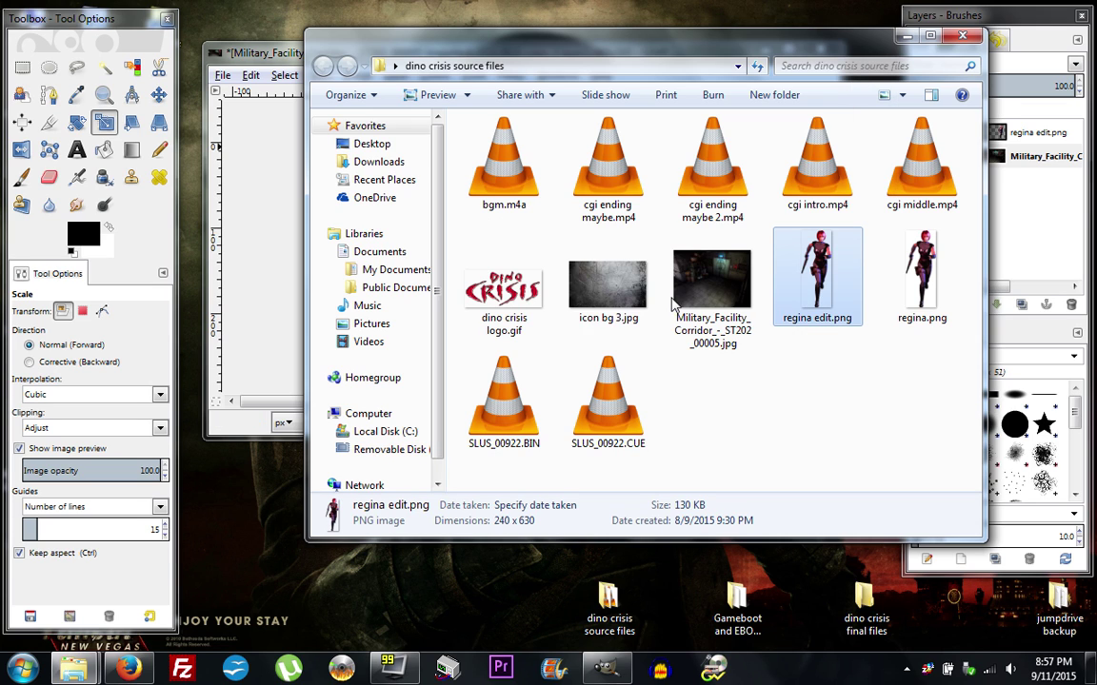
pyautogui.doubleClick(511, 285)
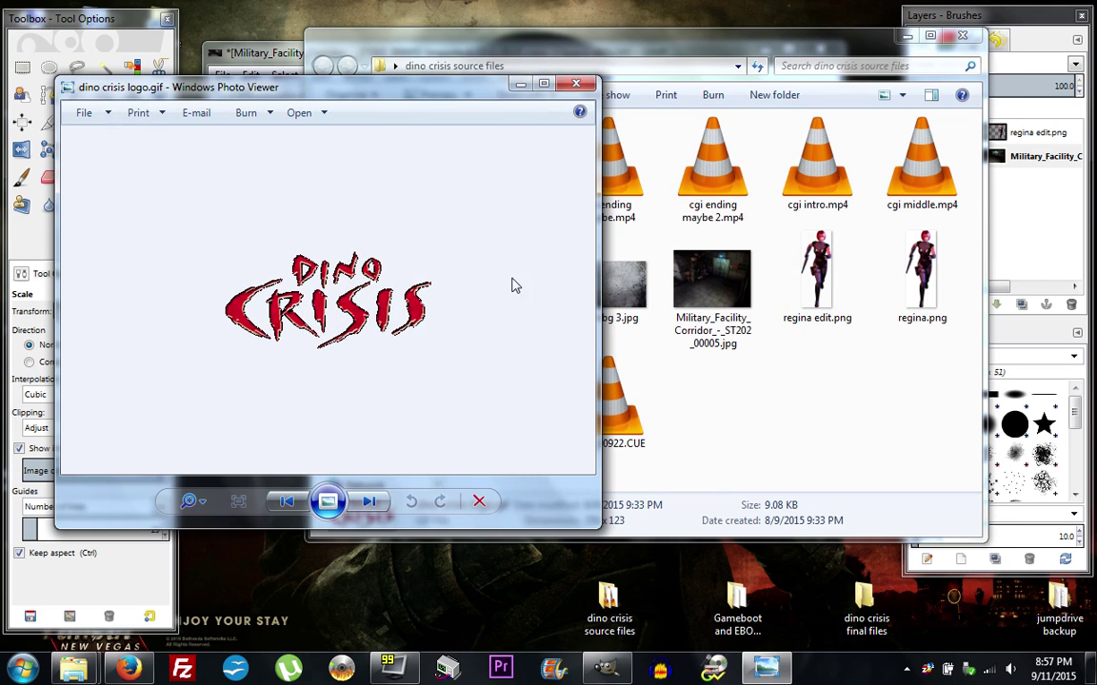
pyautogui.click(575, 83)
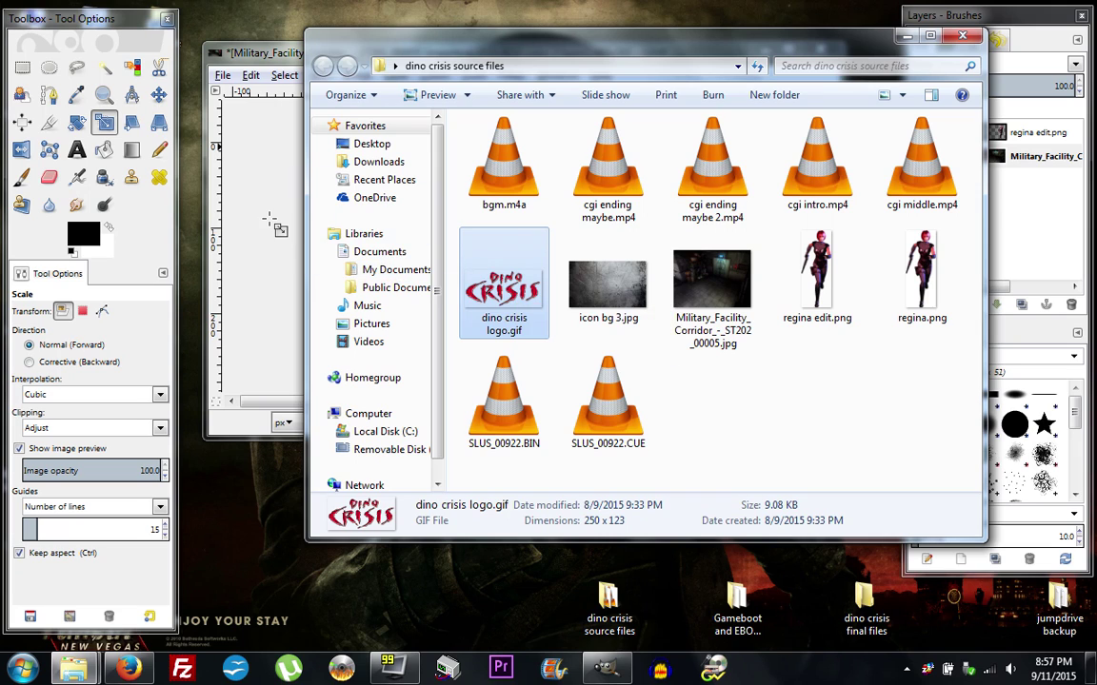
pyautogui.moveTo(273, 225); pyautogui.dragTo(276, 227)
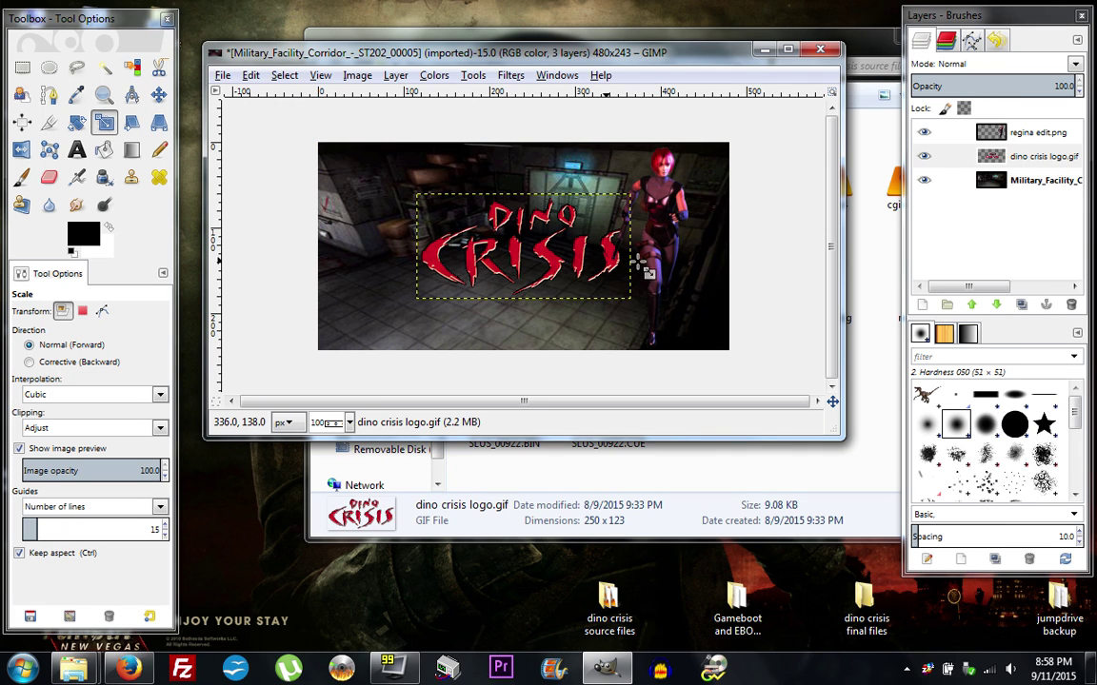
# Scale the Dino Crisis logo layer to 238×117 pixels and shift it down-right over the corridor.
pyautogui.click(158, 94)
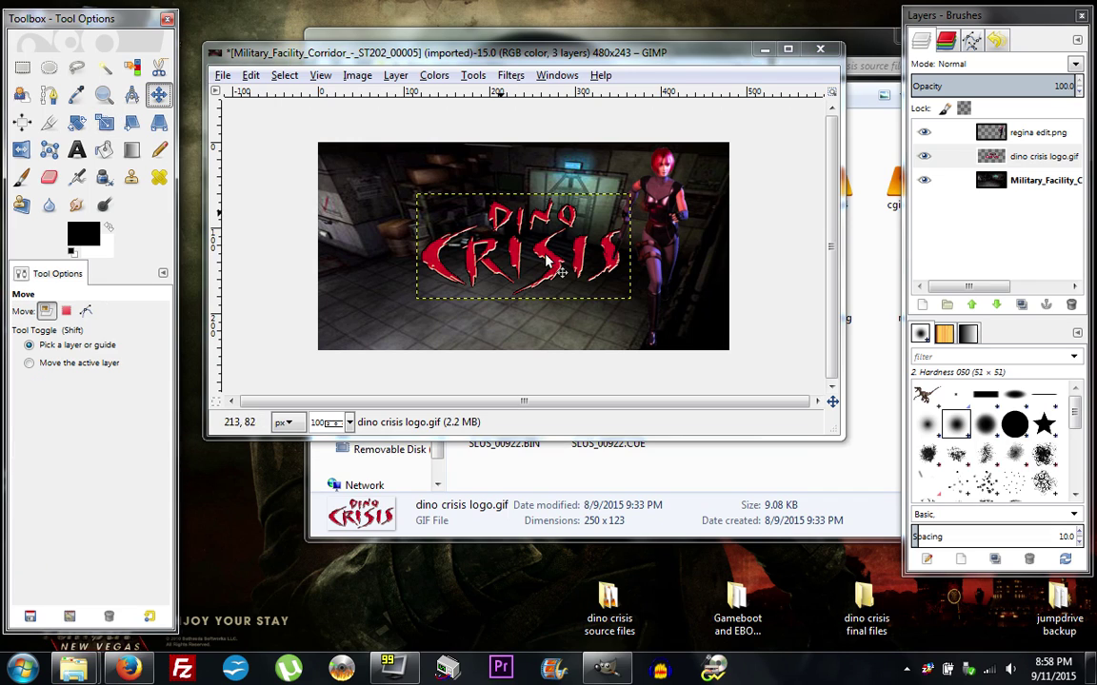
pyautogui.moveTo(553, 259); pyautogui.dragTo(573, 305)
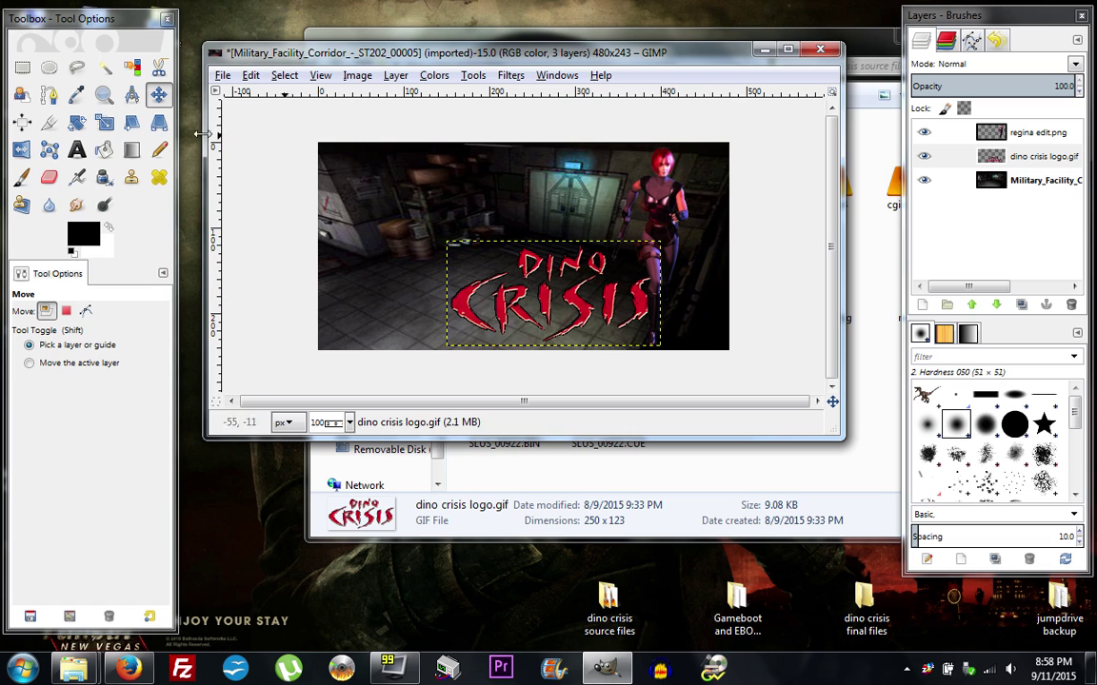
pyautogui.click(103, 123)
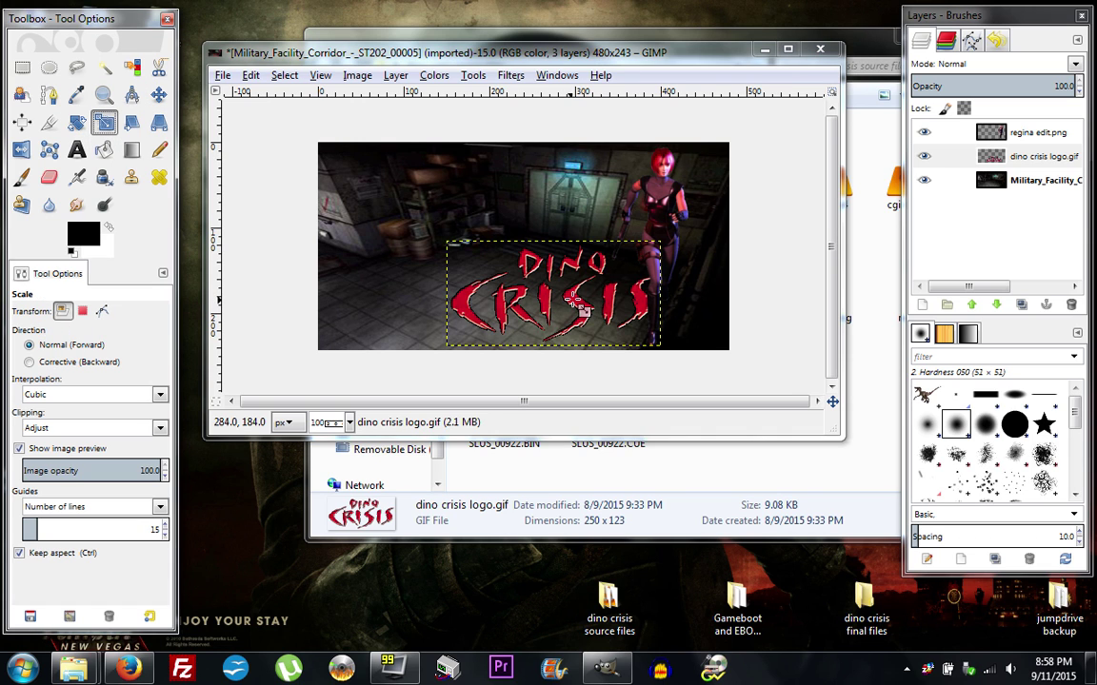
pyautogui.click(555, 317)
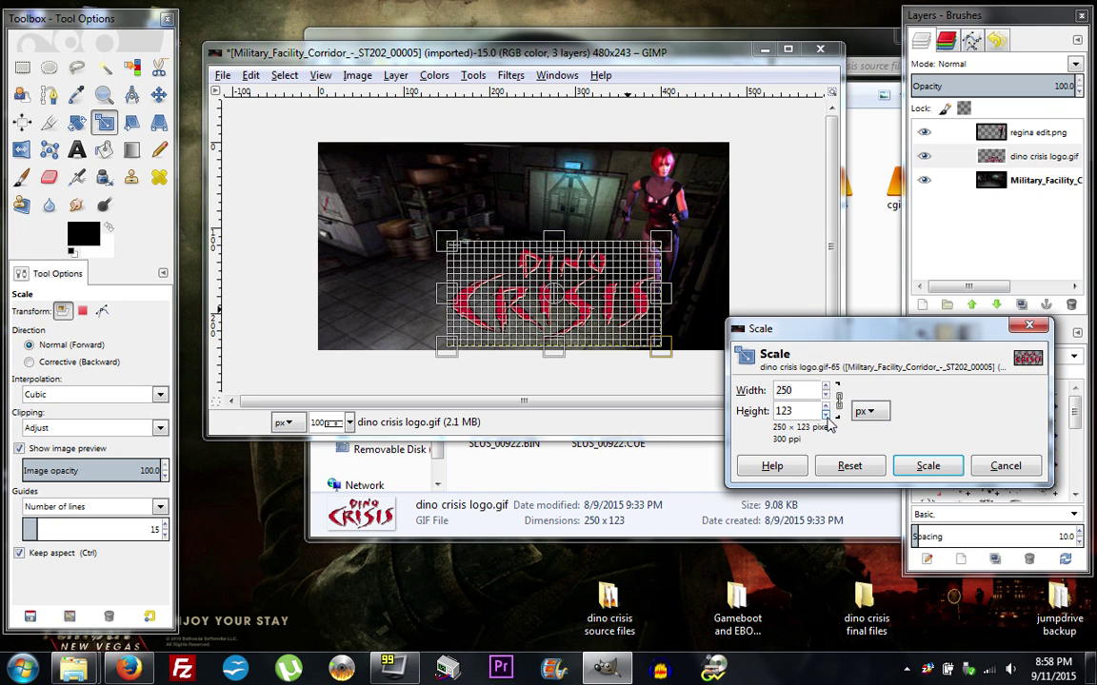
pyautogui.scroll(-20, 826, 414)
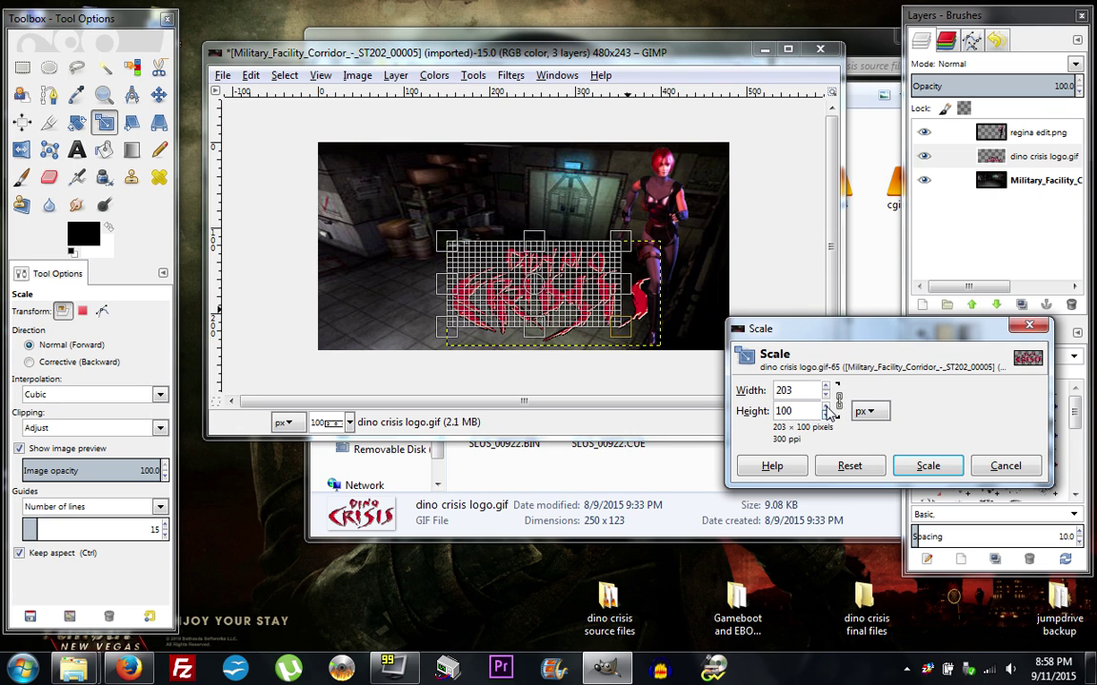
pyautogui.scroll(17, 828, 411)
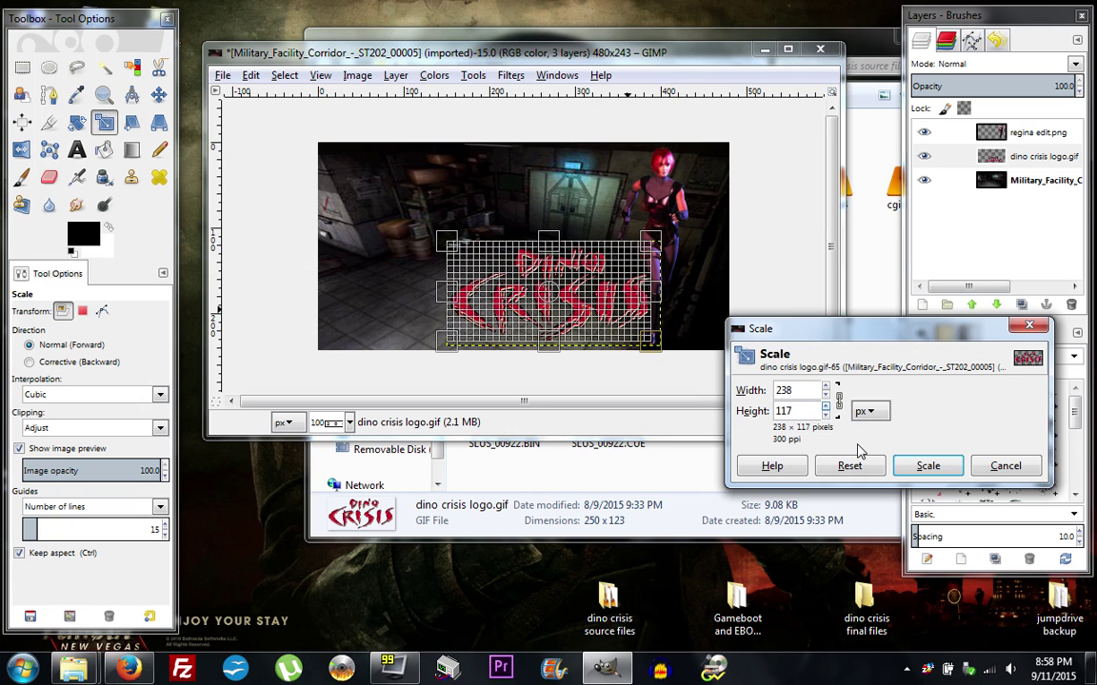
pyautogui.click(925, 466)
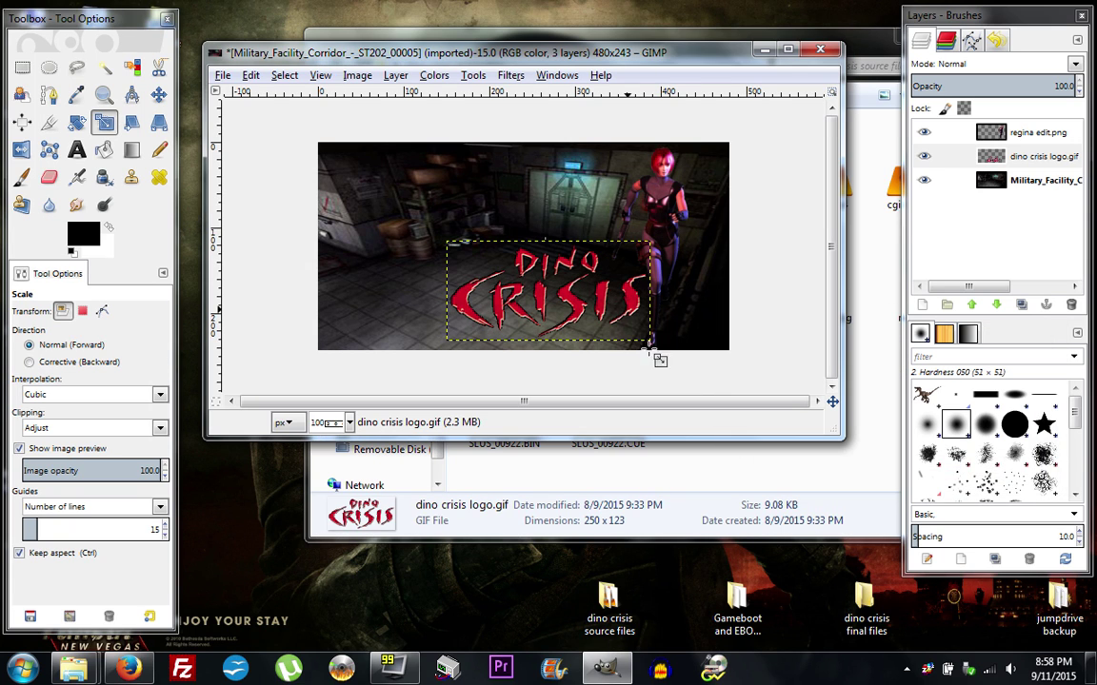
pyautogui.click(158, 94)
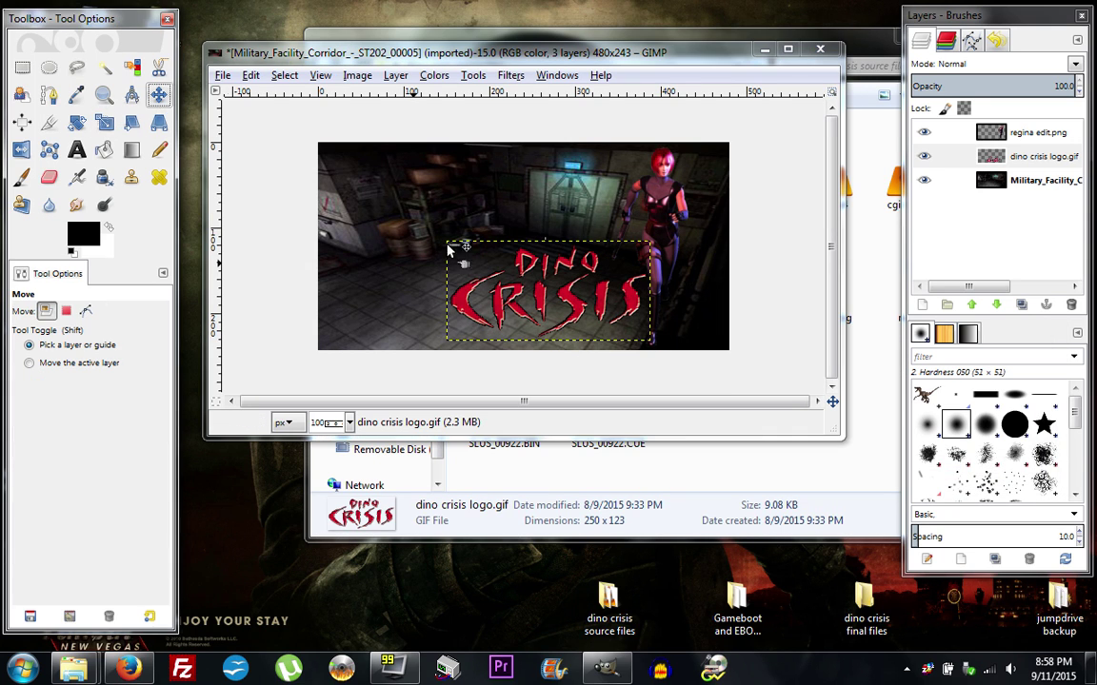
pyautogui.moveTo(564, 291); pyautogui.dragTo(589, 305)
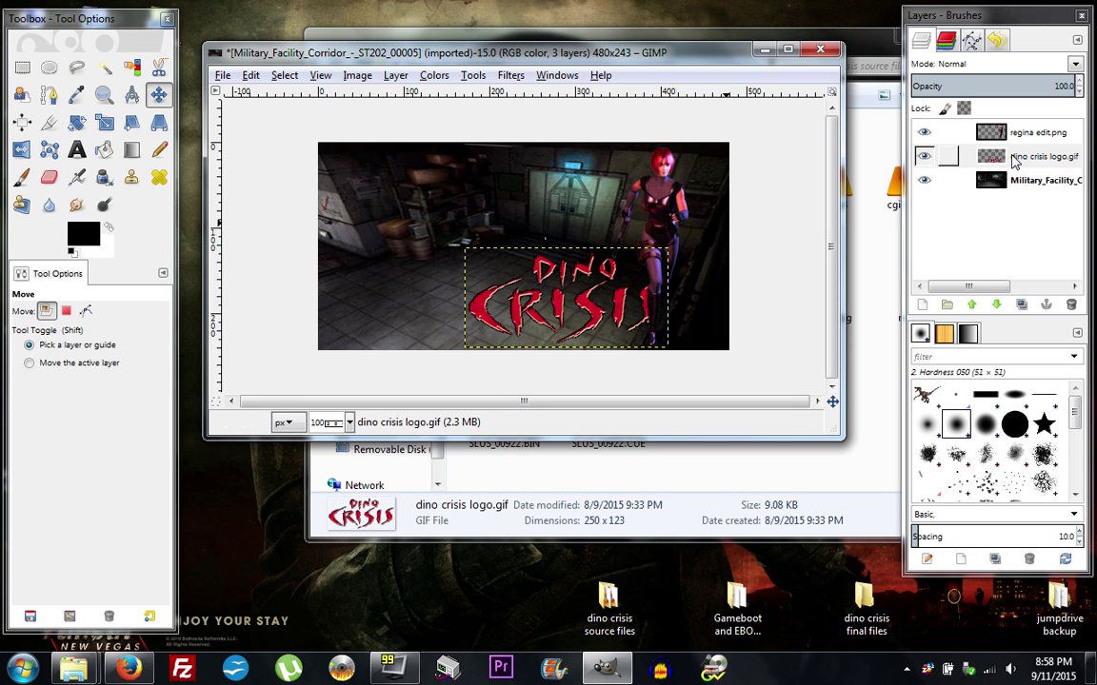
# Raise the Dino Crisis logo layer one level above the Regina layer with Layer > Stack.
pyautogui.click(1016, 160)
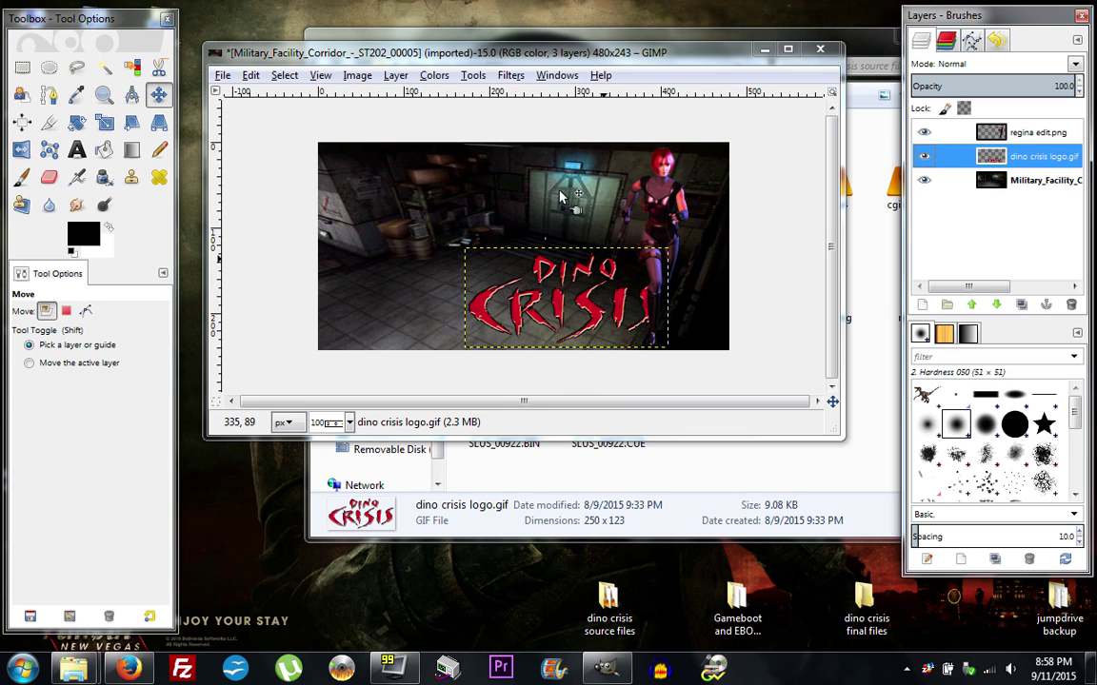
pyautogui.click(397, 76)
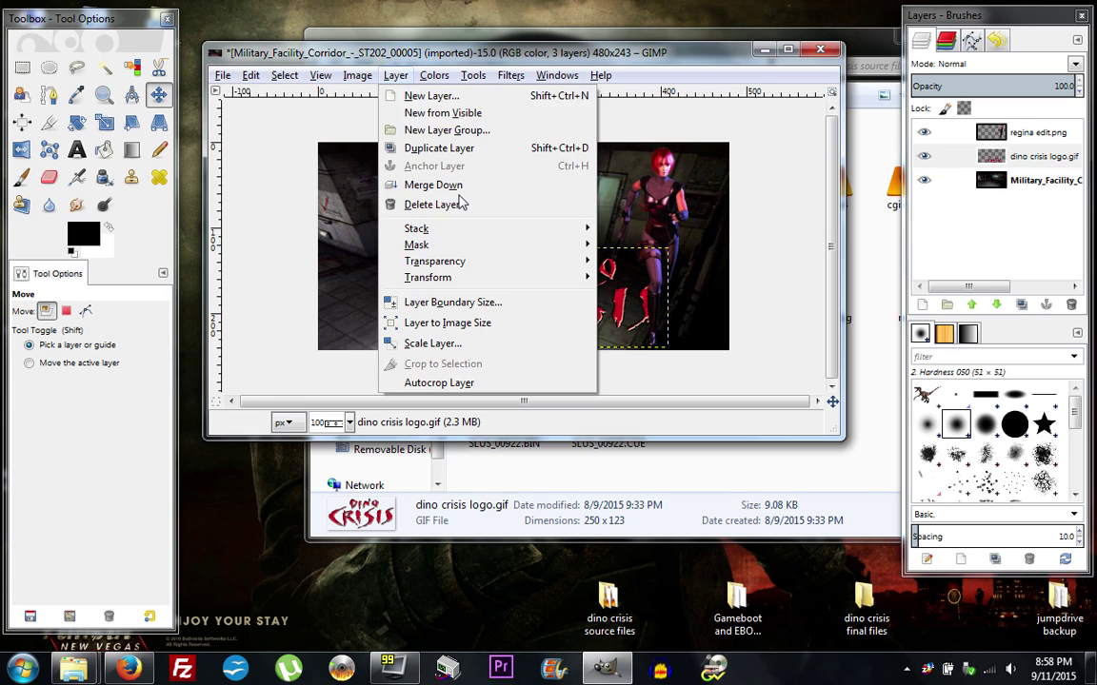
pyautogui.moveTo(495, 229)
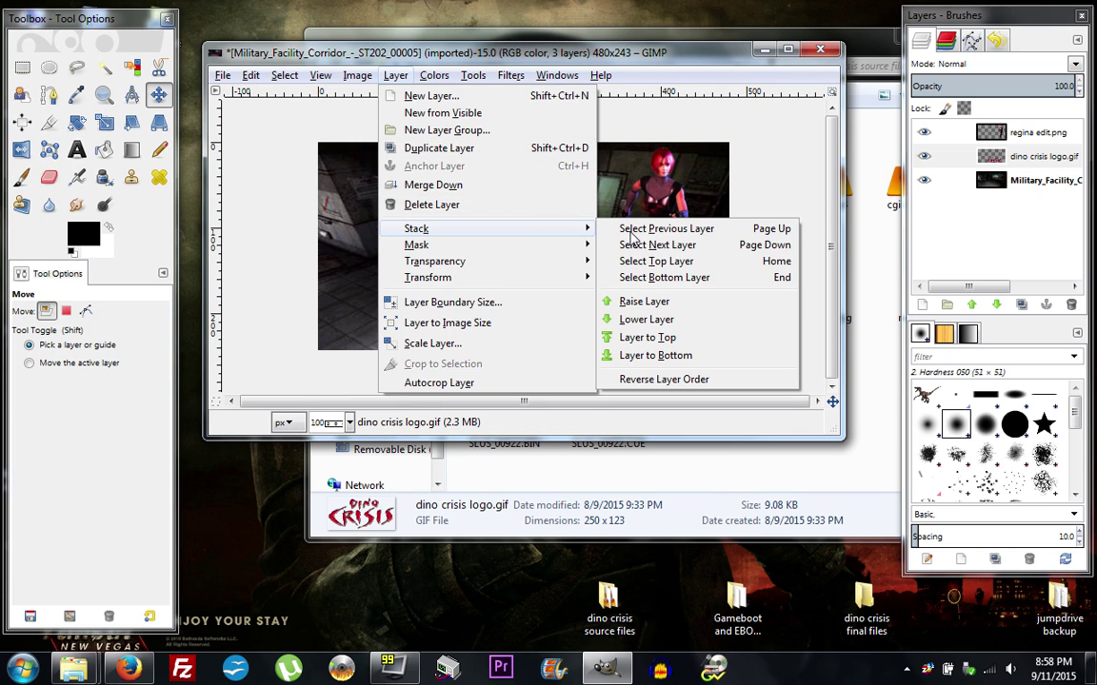
pyautogui.click(633, 302)
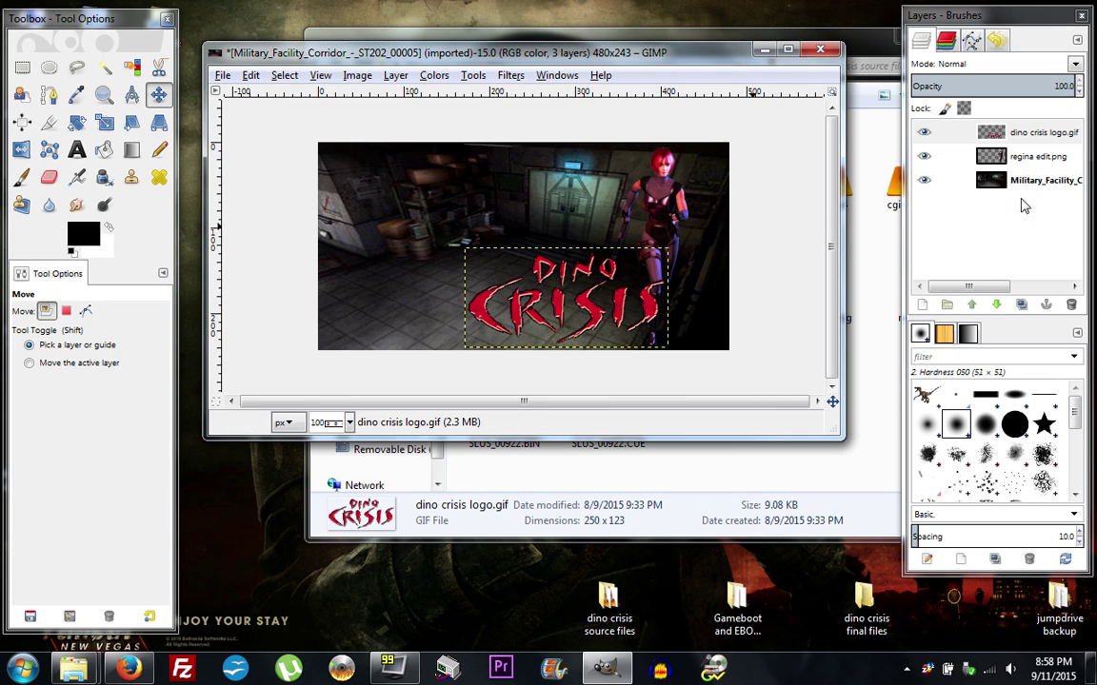
pyautogui.click(946, 174)
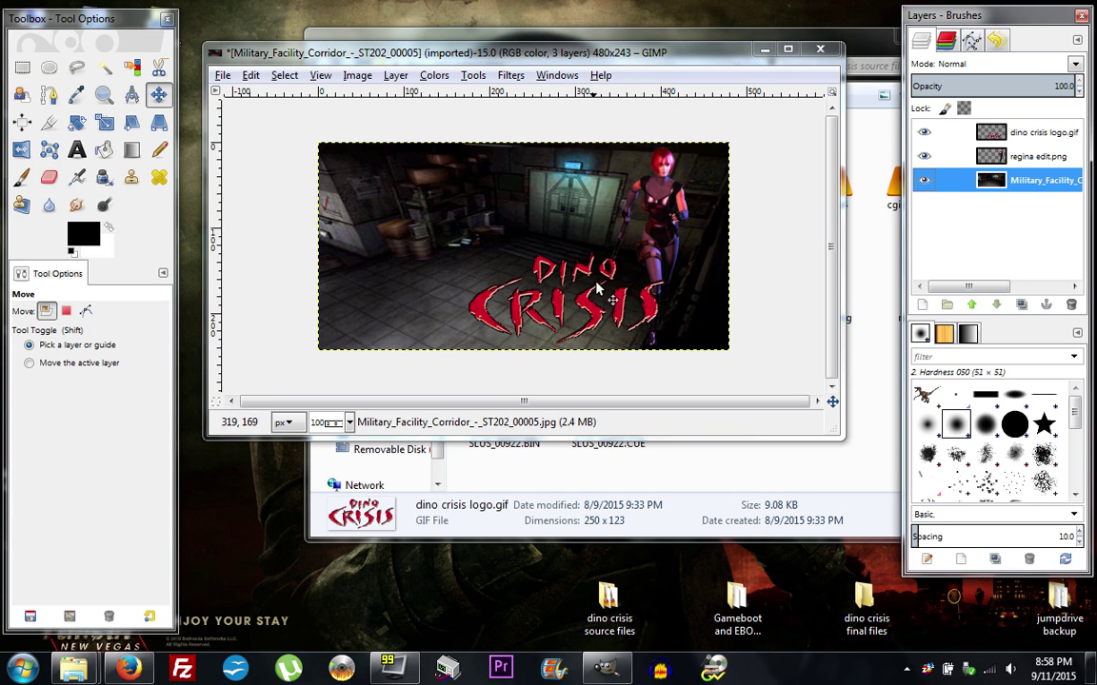
pyautogui.click(664, 204)
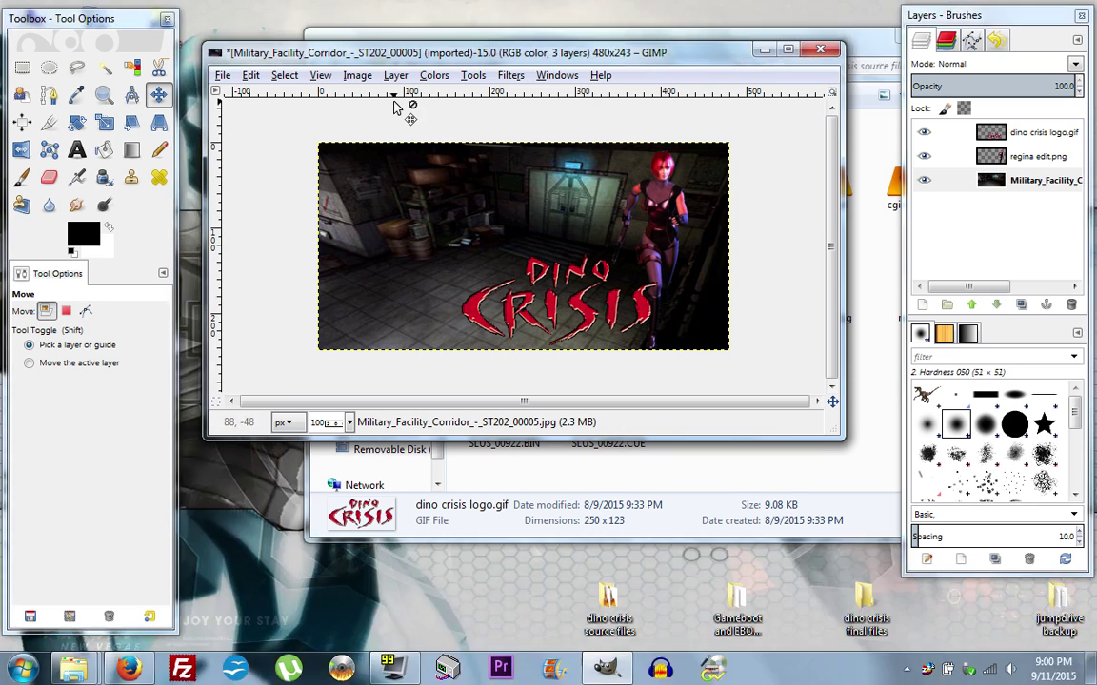
# Use Image > Flatten Image to merge the logo and Regina into the corridor background.
pyautogui.click(357, 75)
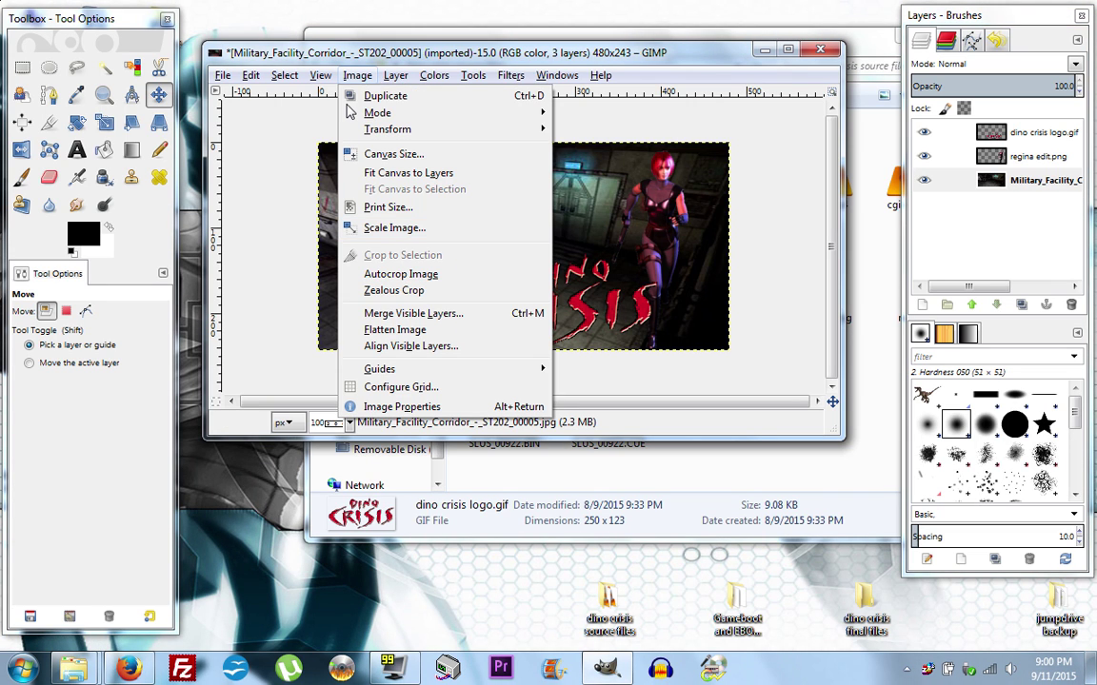
pyautogui.click(447, 337)
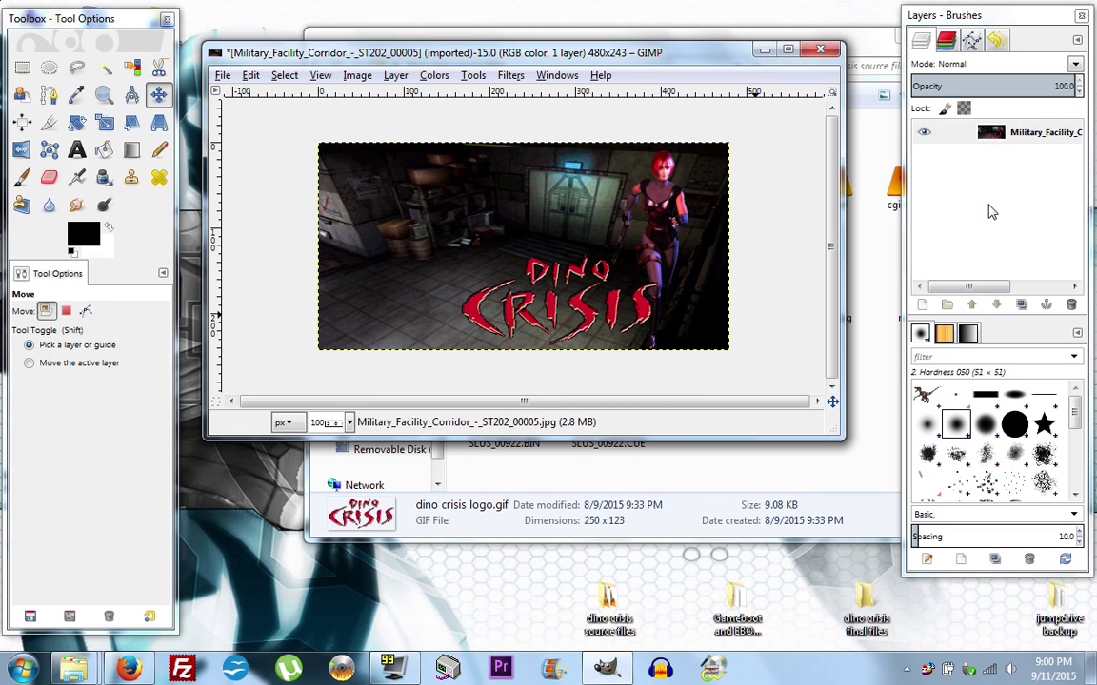
# Create a new 480×272 pixel image with Fill with set to White.
pyautogui.click(223, 76)
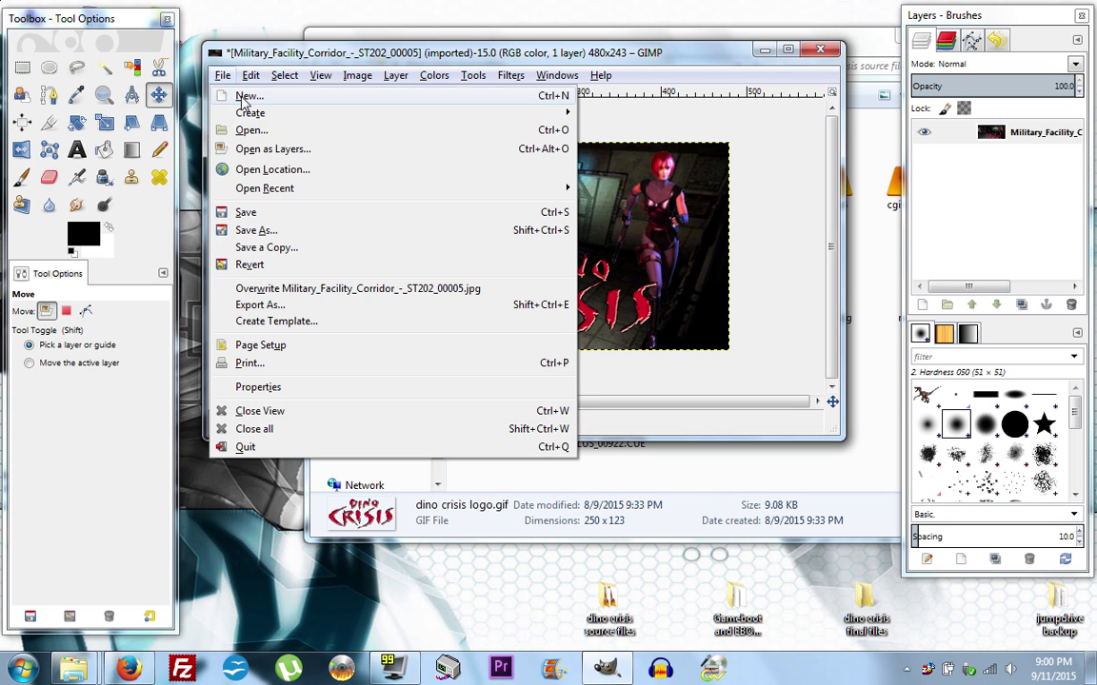
pyautogui.click(244, 99)
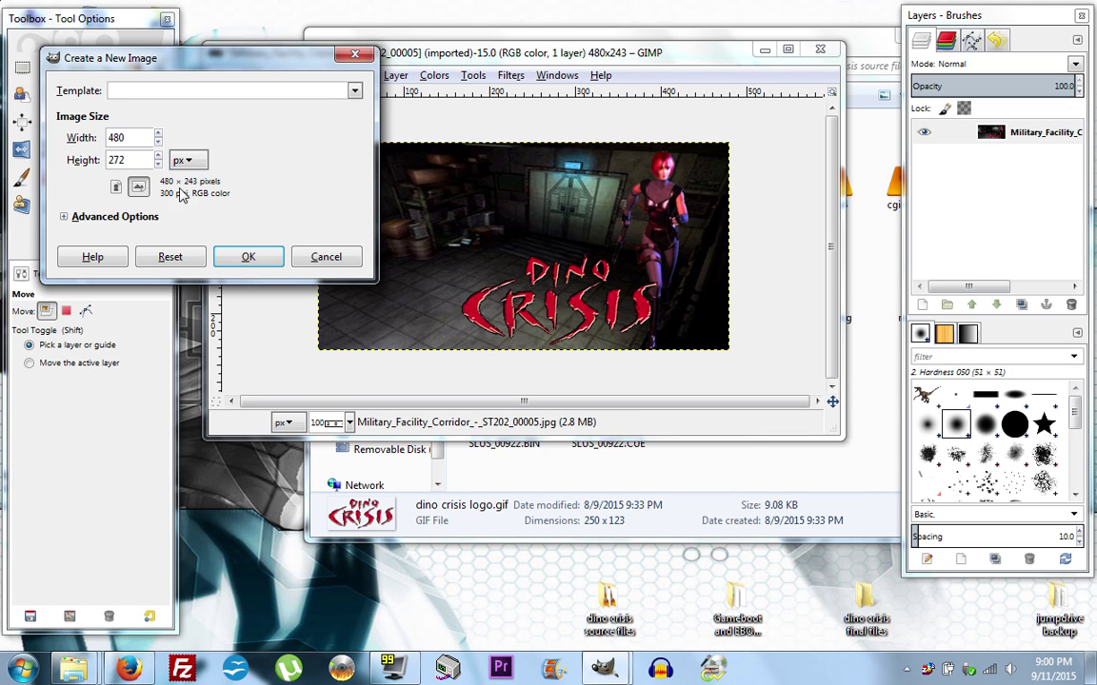
pyautogui.click(66, 218)
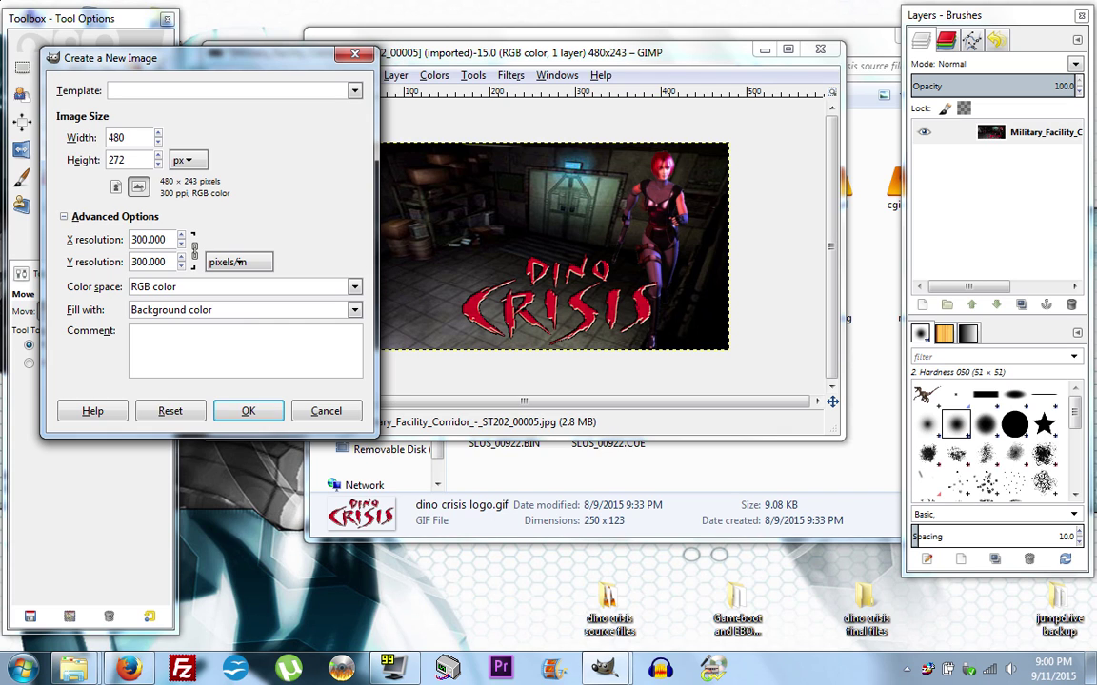
pyautogui.click(354, 311)
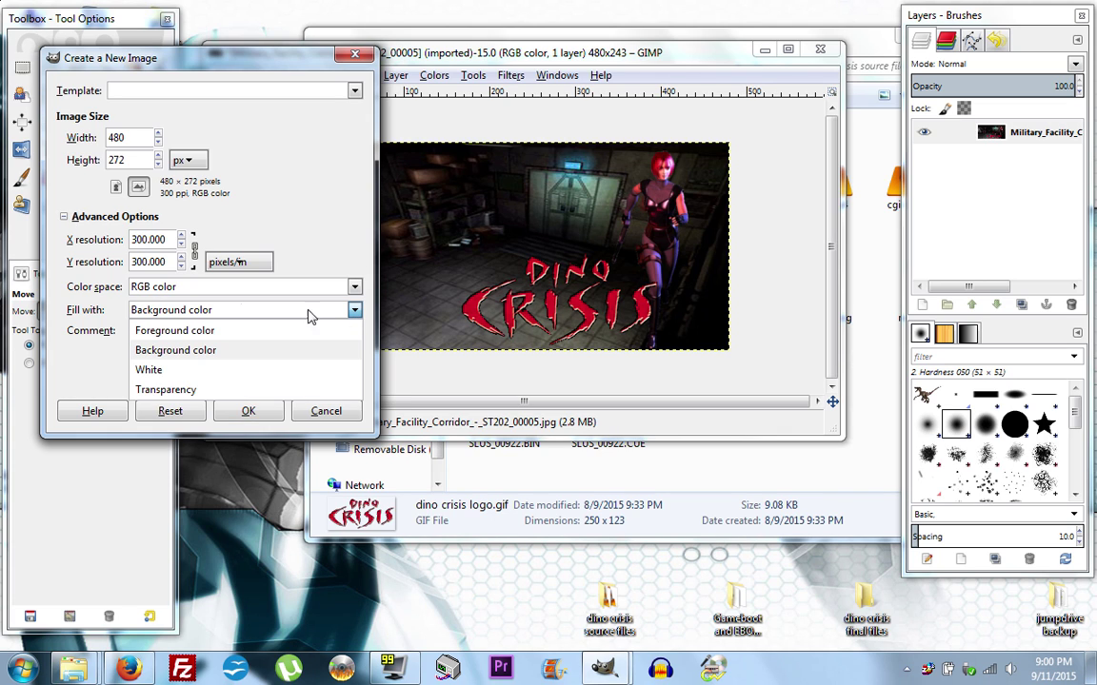
pyautogui.click(149, 369)
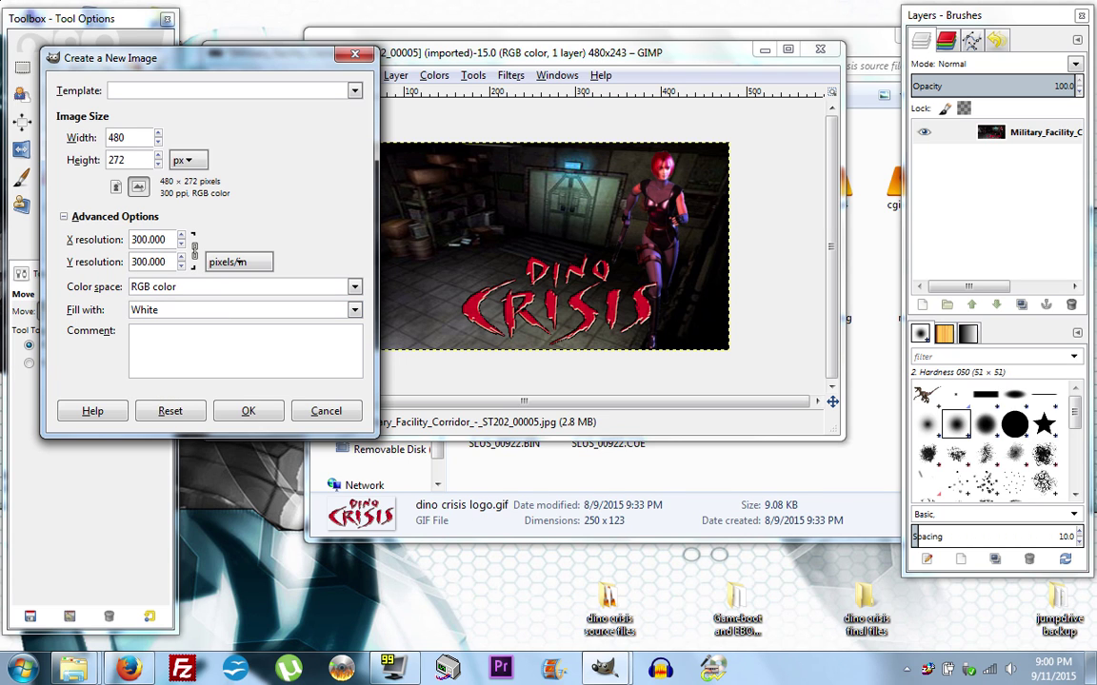
pyautogui.click(249, 411)
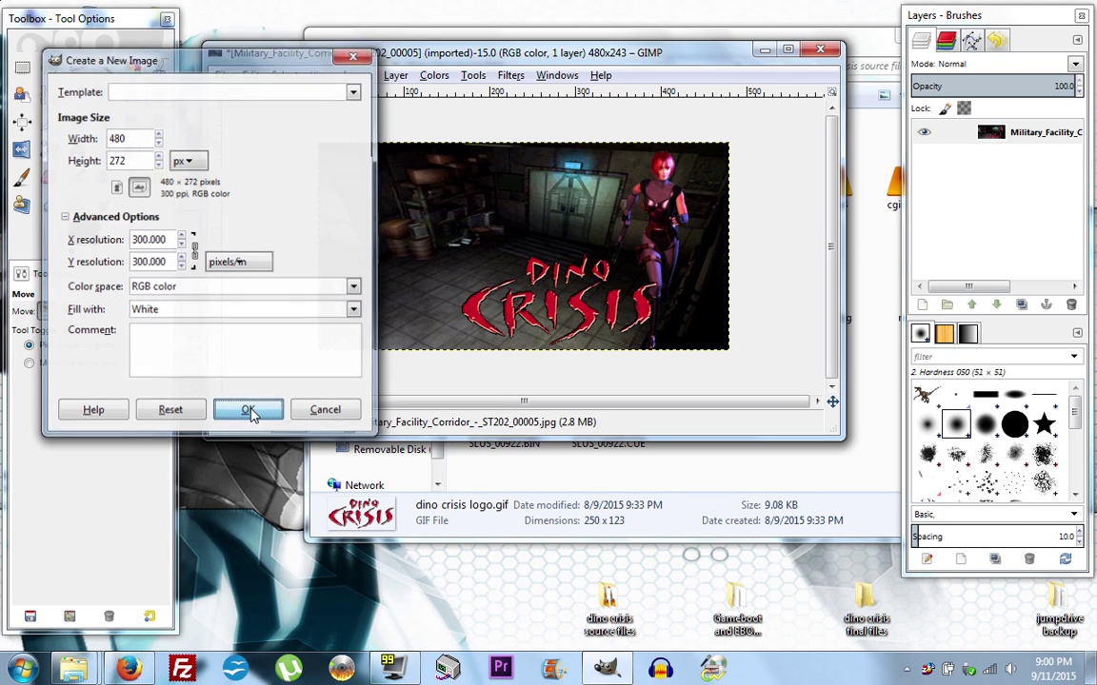
pyautogui.moveTo(295, 105); pyautogui.dragTo(422, 273)
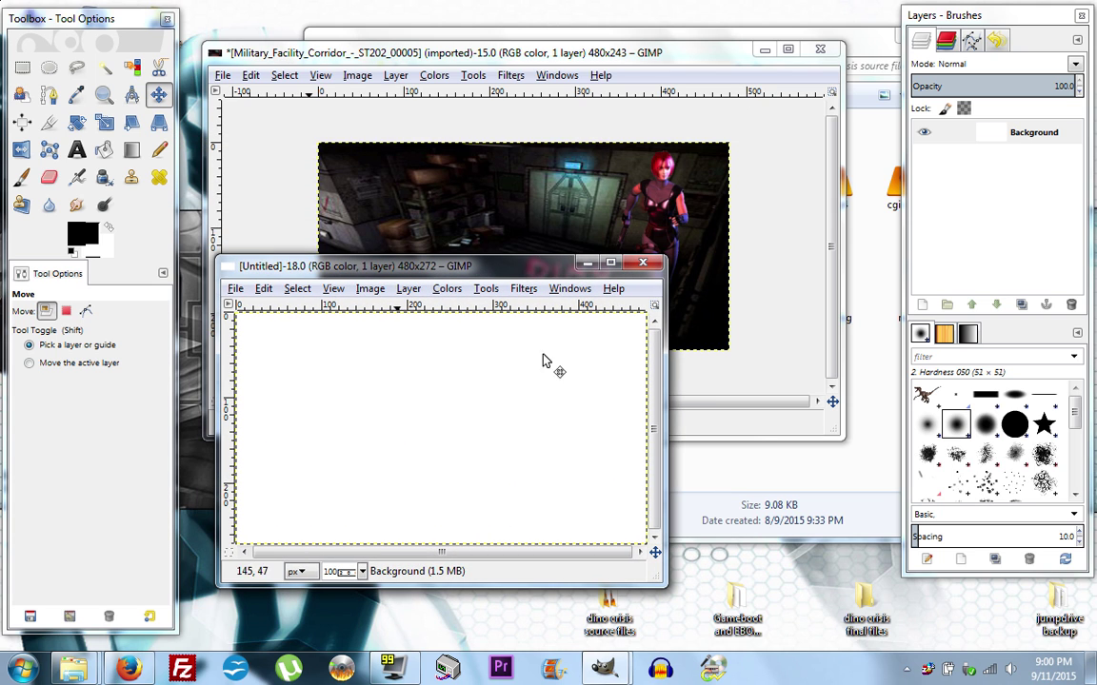
# Select all of the flattened corridor image and copy it.
pyautogui.click(497, 59)
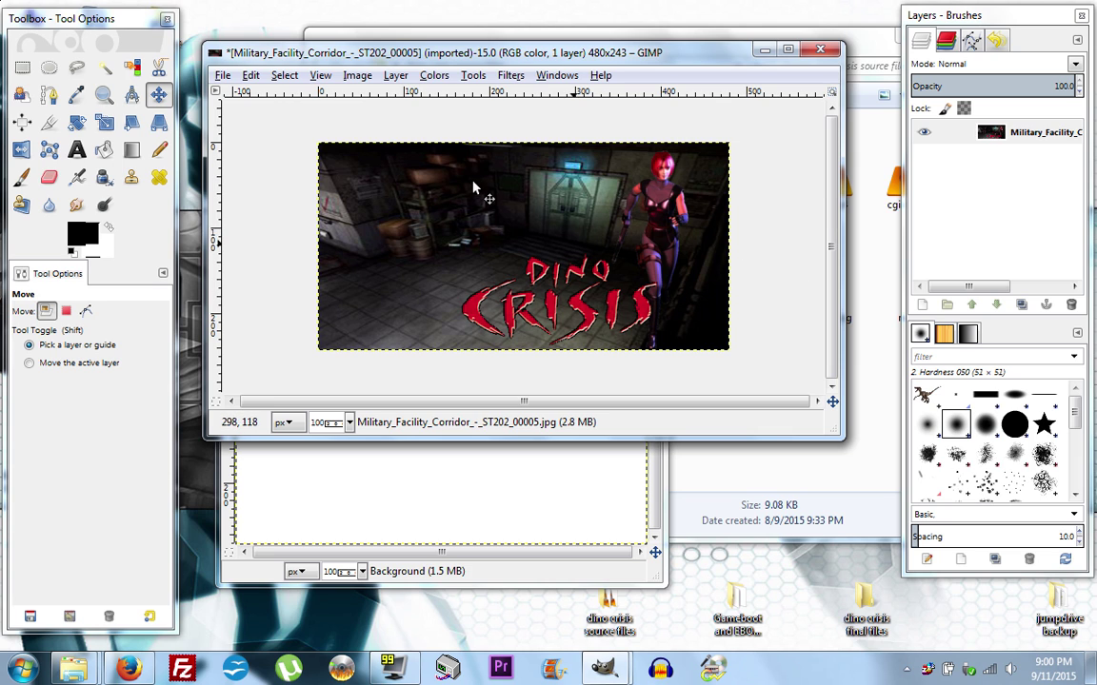
pyautogui.click(284, 76)
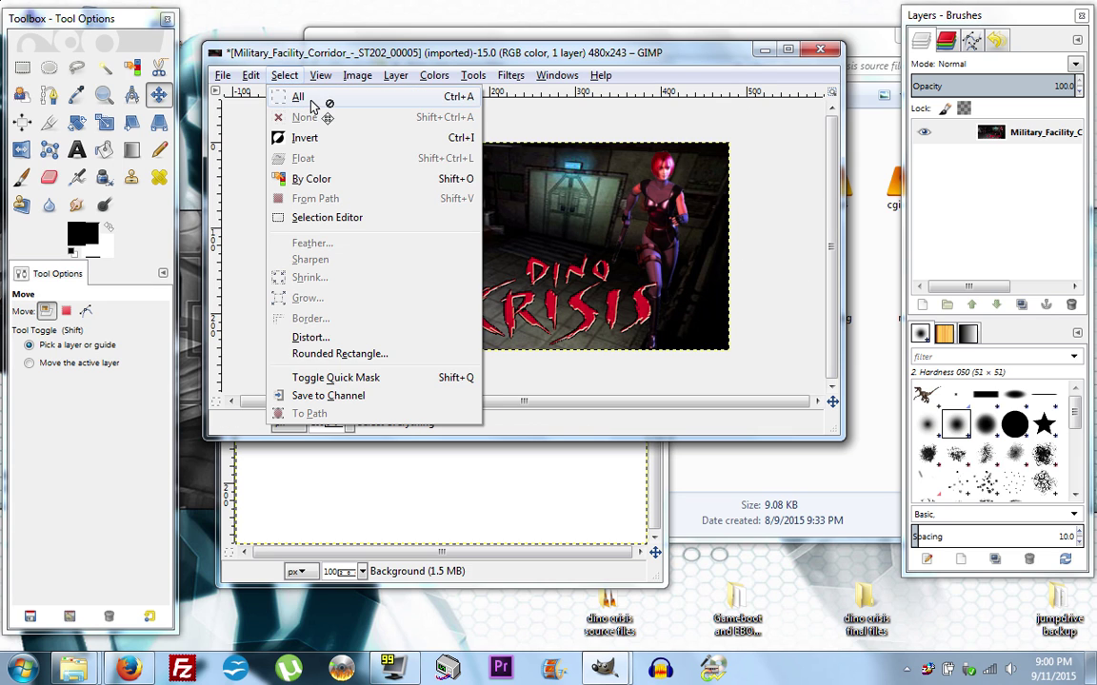
pyautogui.click(297, 101)
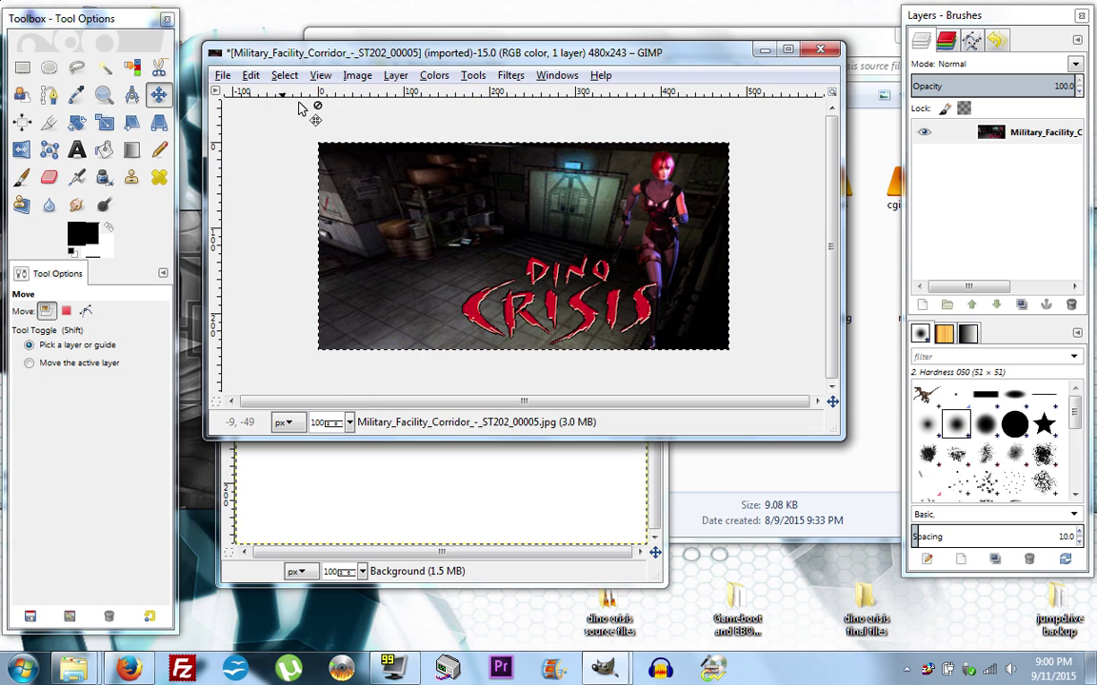
pyautogui.click(248, 76)
pyautogui.click(276, 195)
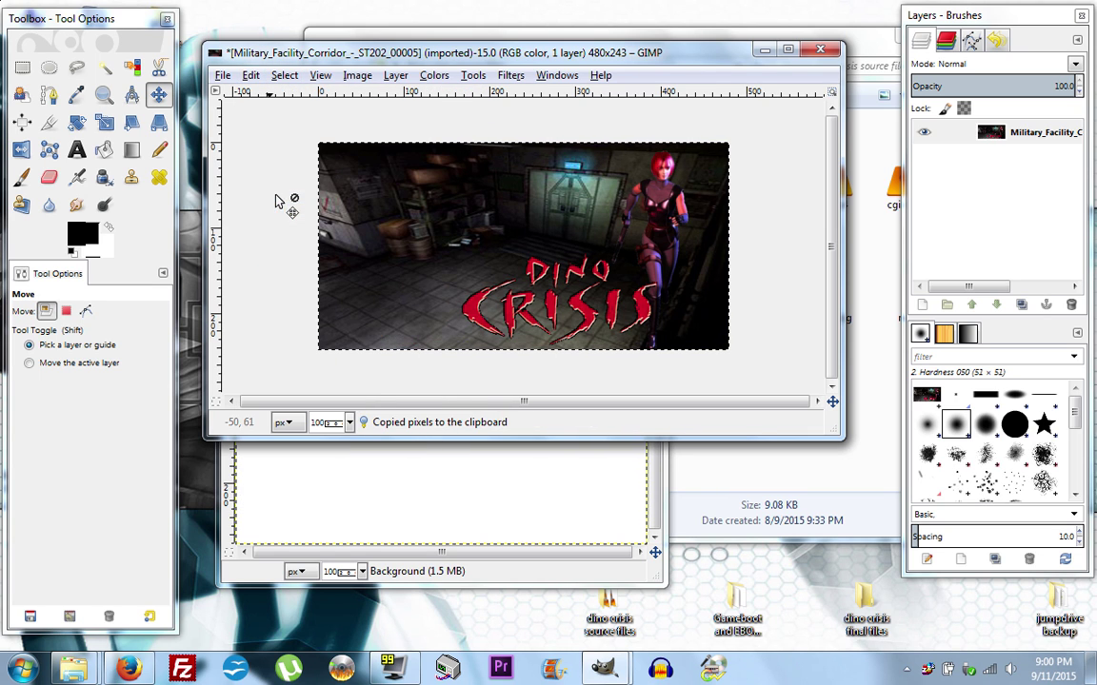
# Paste the copied corridor picture into the blank 480×272 image.
pyautogui.click(598, 575)
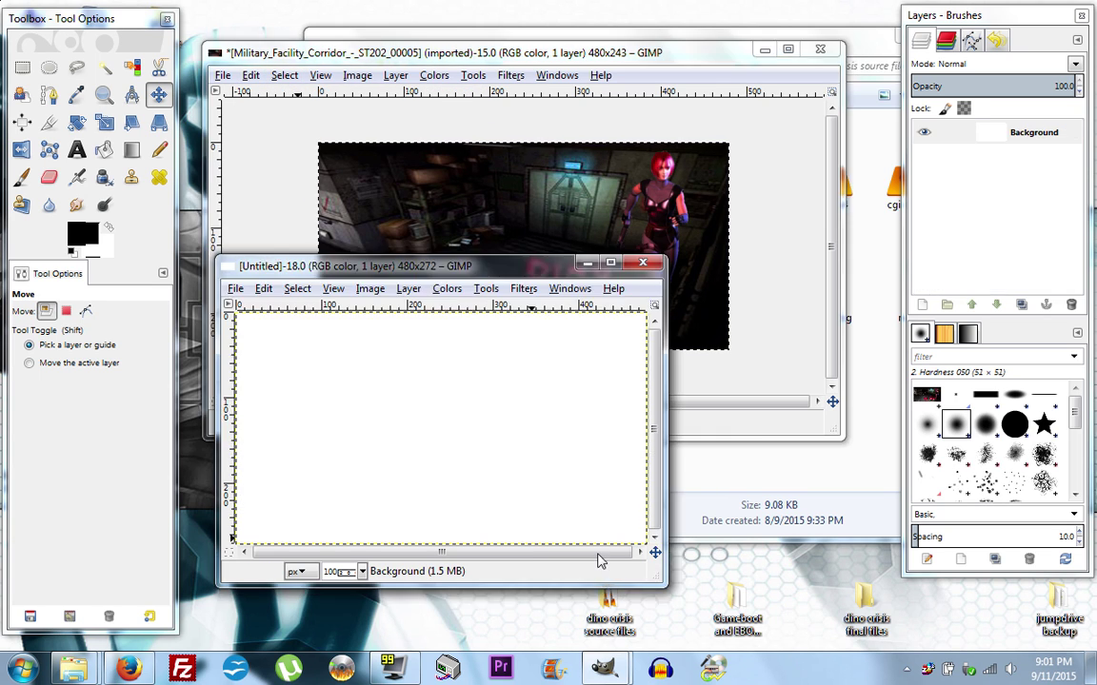
pyautogui.click(264, 290)
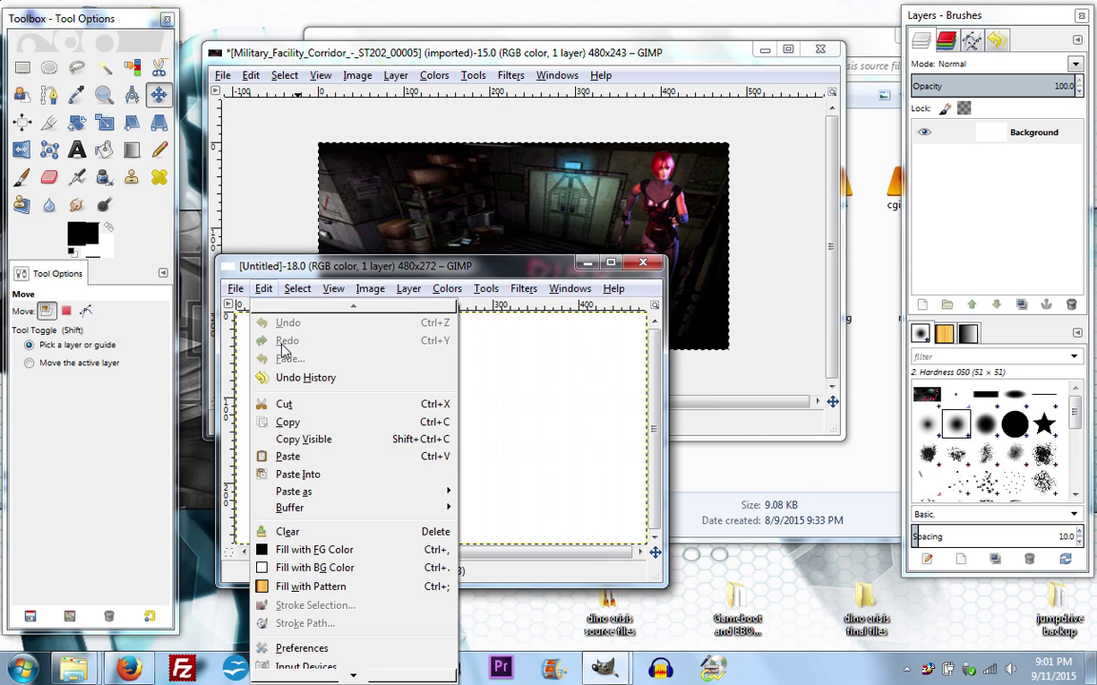
pyautogui.click(287, 457)
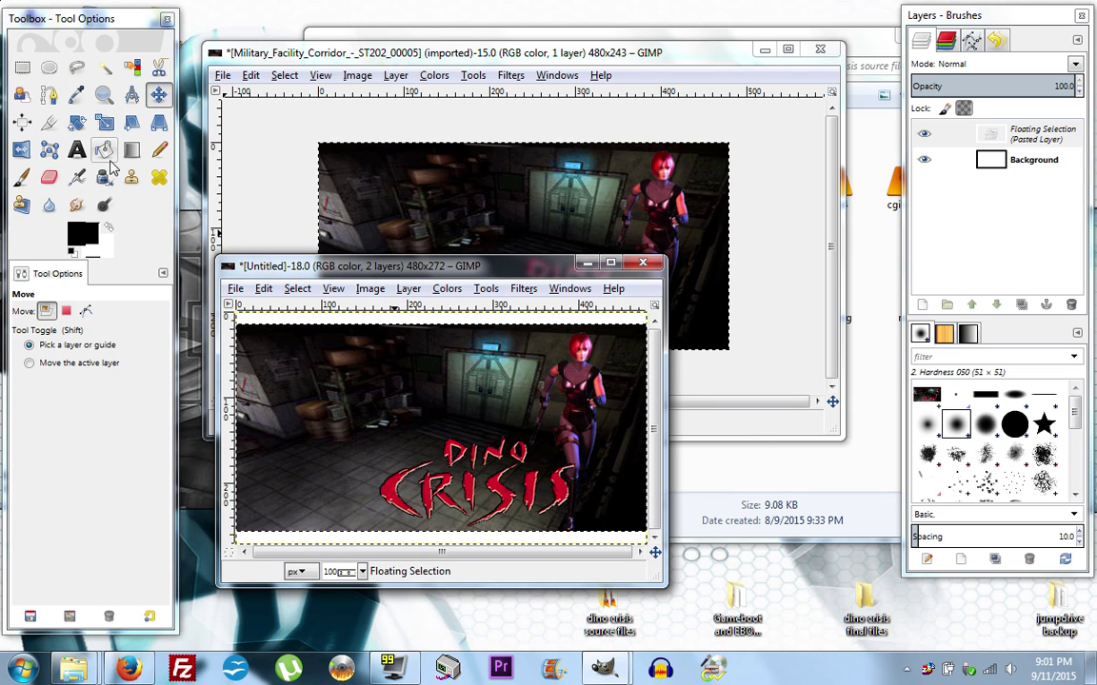
# Convert the floating selection to a new layer and align its top edge to the canvas top.
pyautogui.click(23, 123)
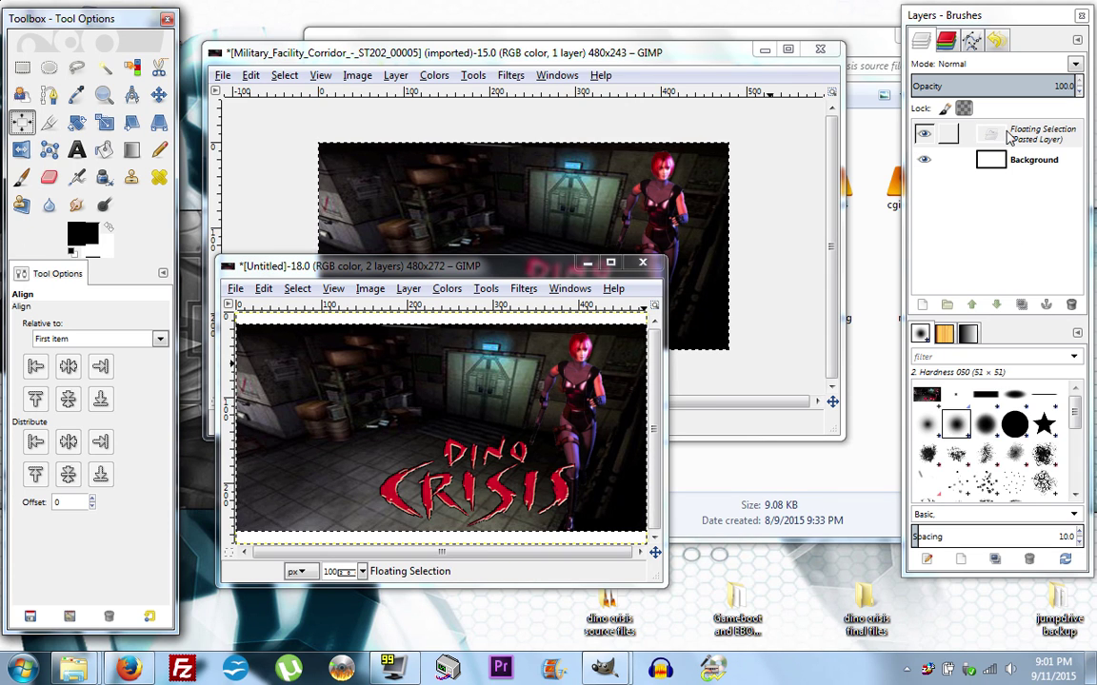
pyautogui.rightClick(1011, 141)
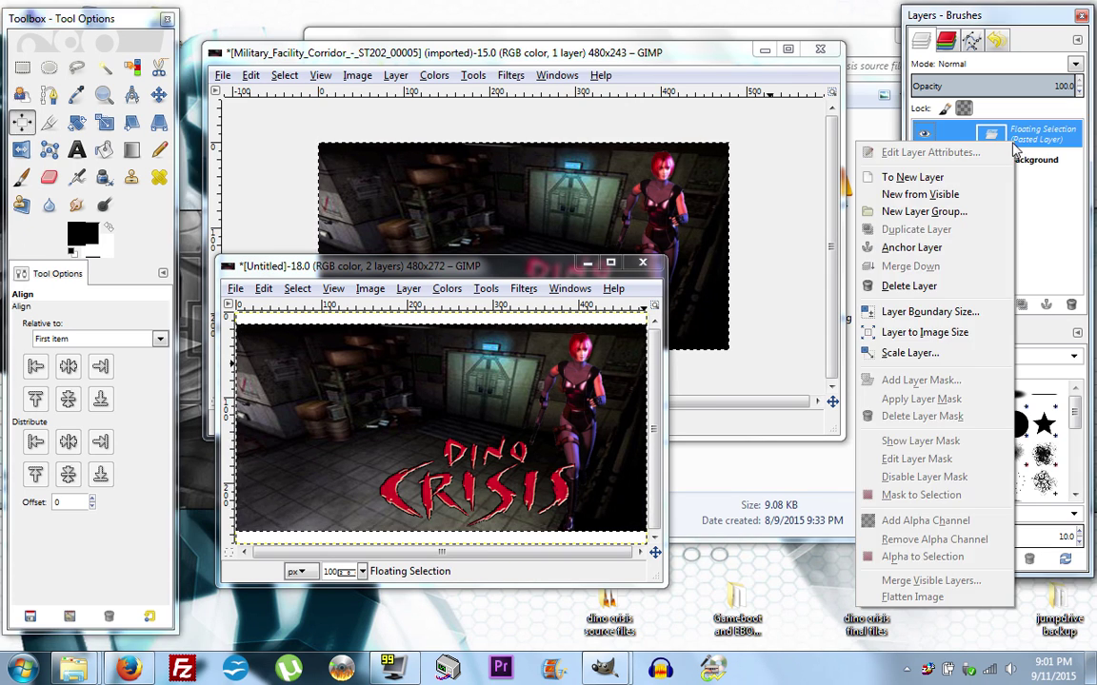
pyautogui.click(916, 178)
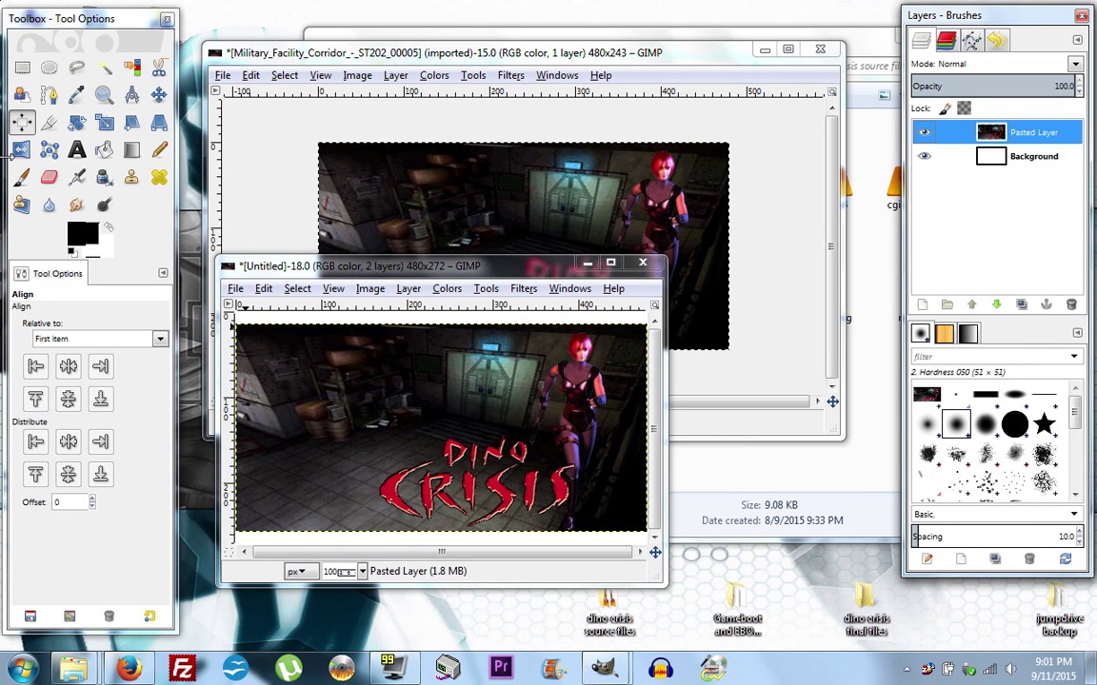
pyautogui.click(406, 402)
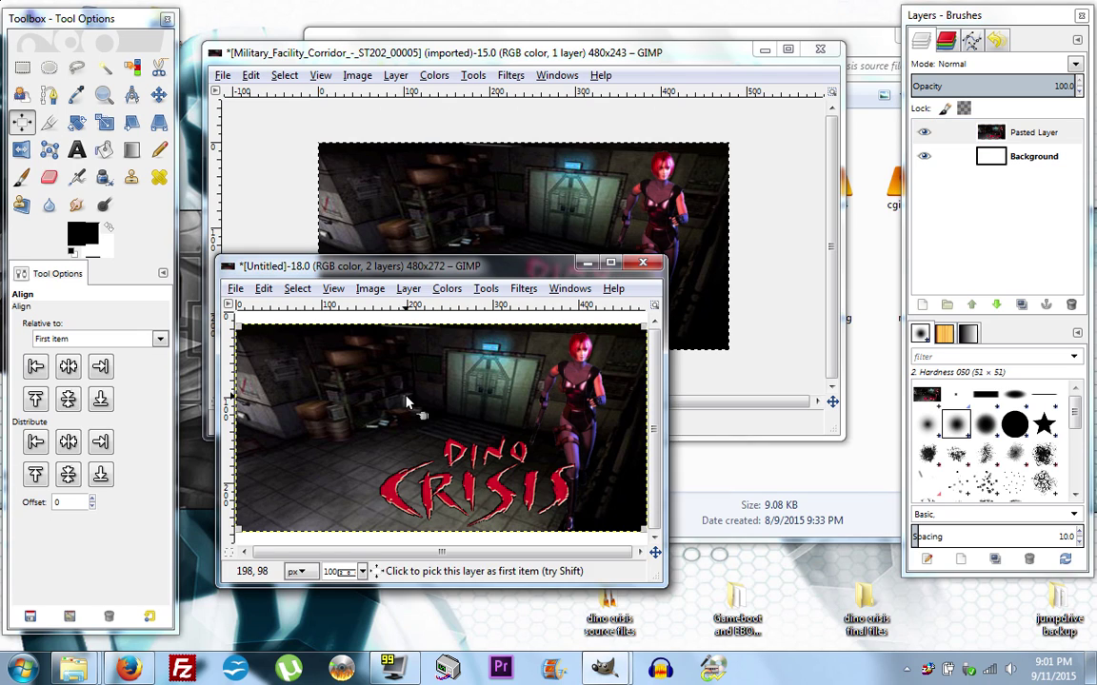
pyautogui.click(36, 399)
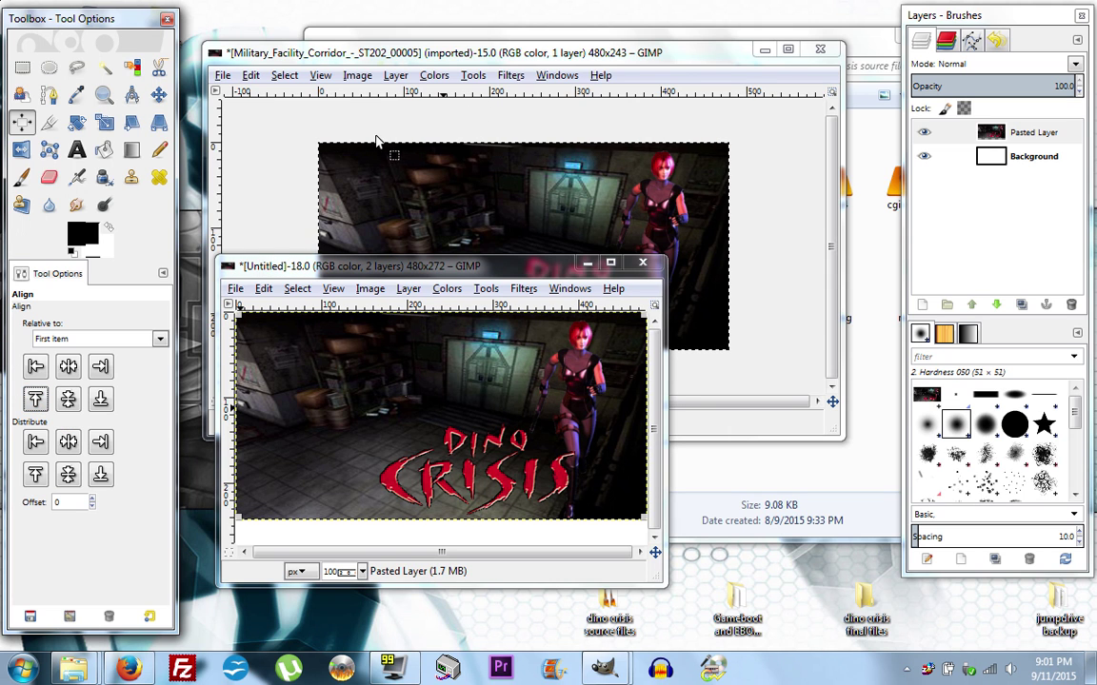
# Open Background template.png from Gameboot and EBOOT Tool Pack > Templates.
pyautogui.click(236, 290)
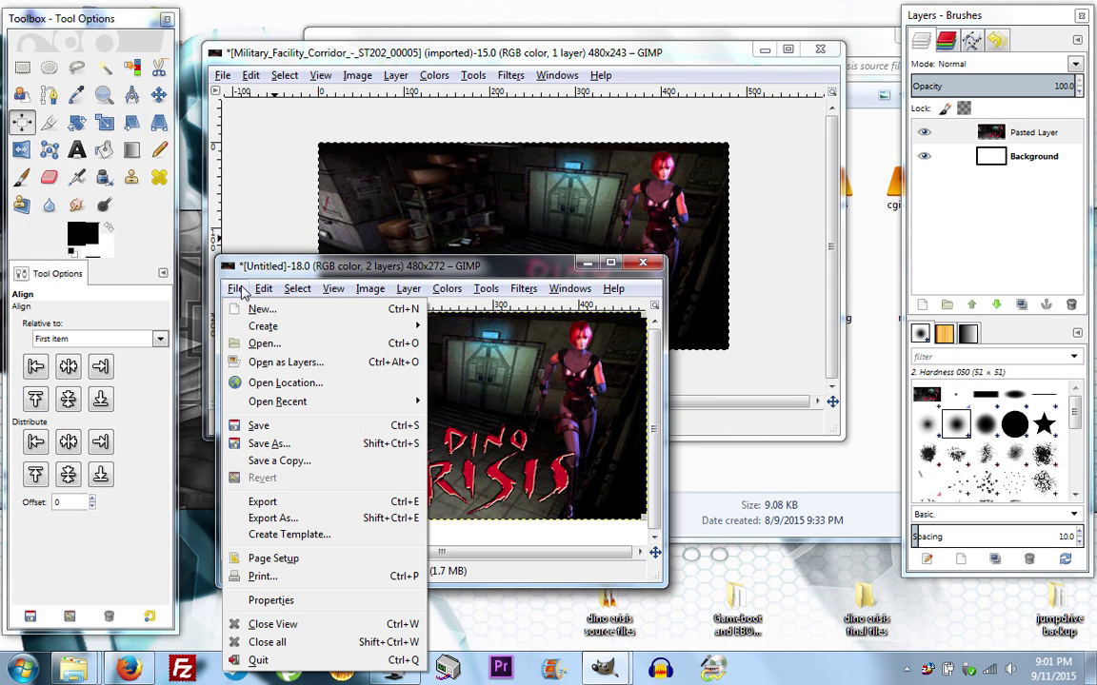
pyautogui.click(243, 343)
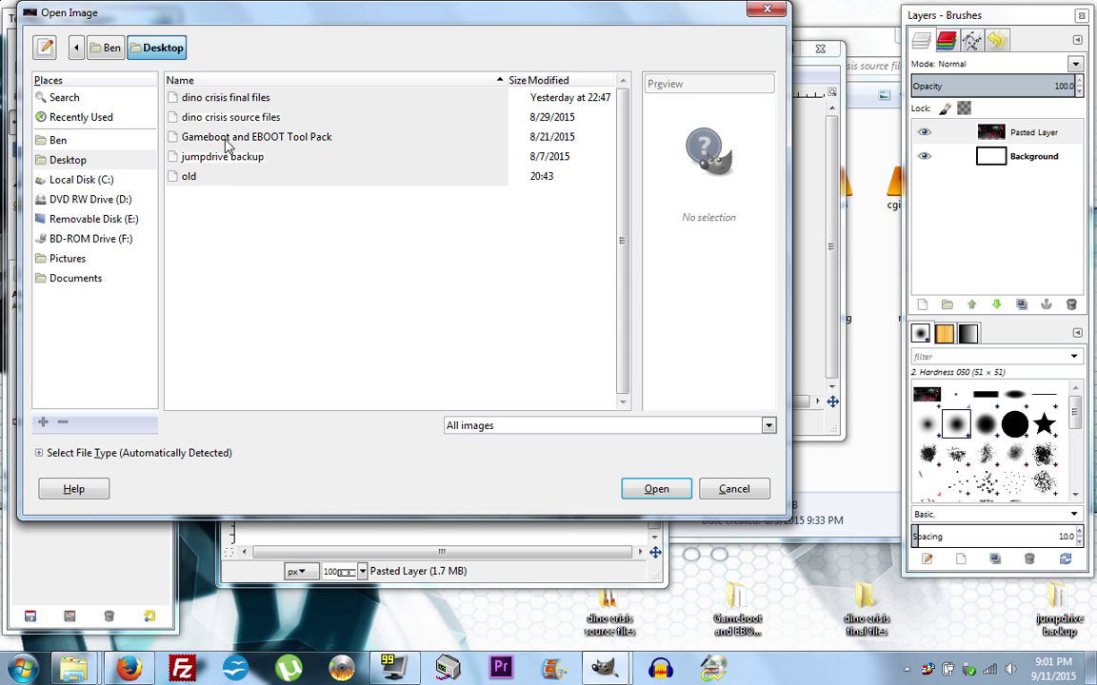
pyautogui.doubleClick(293, 138)
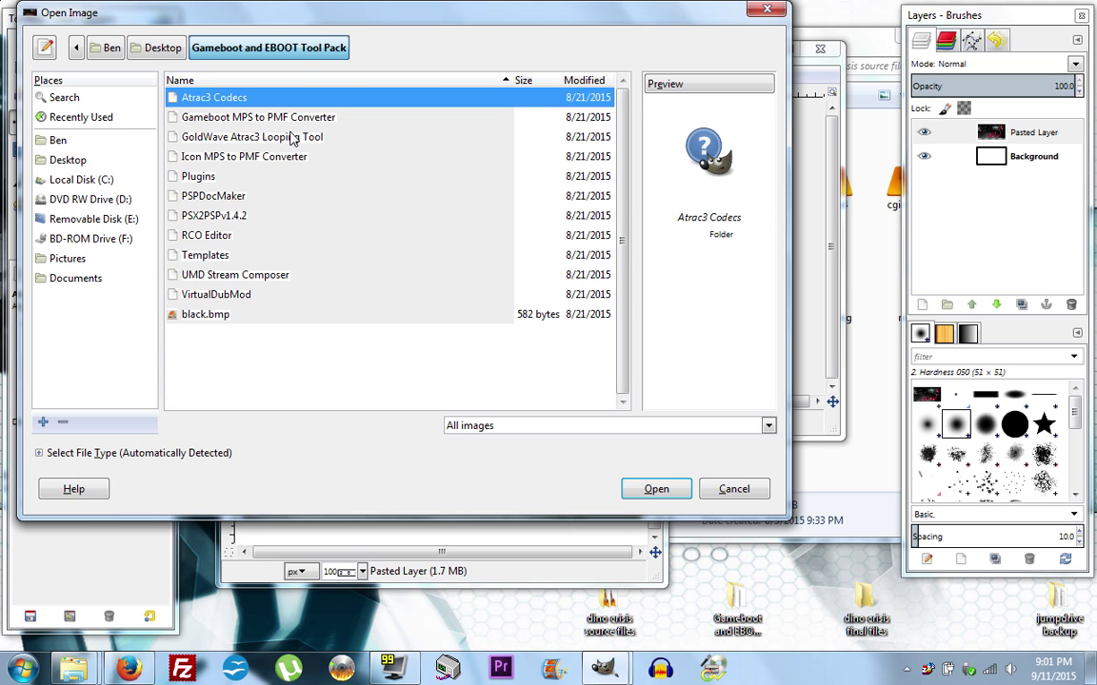
pyautogui.doubleClick(203, 257)
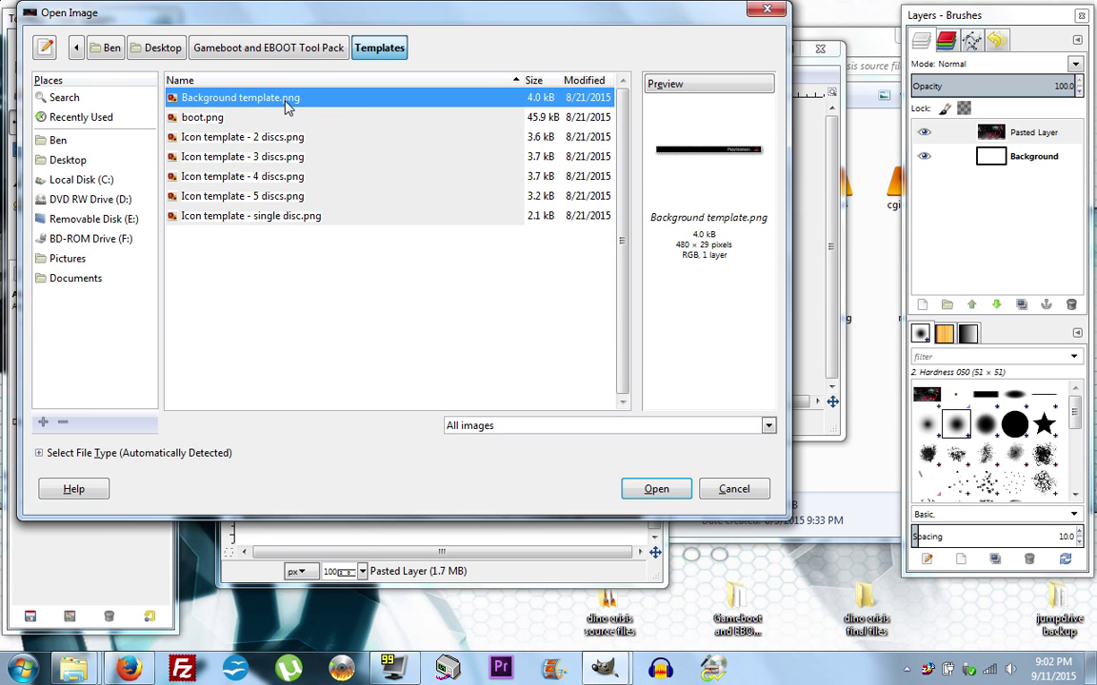
pyautogui.click(656, 489)
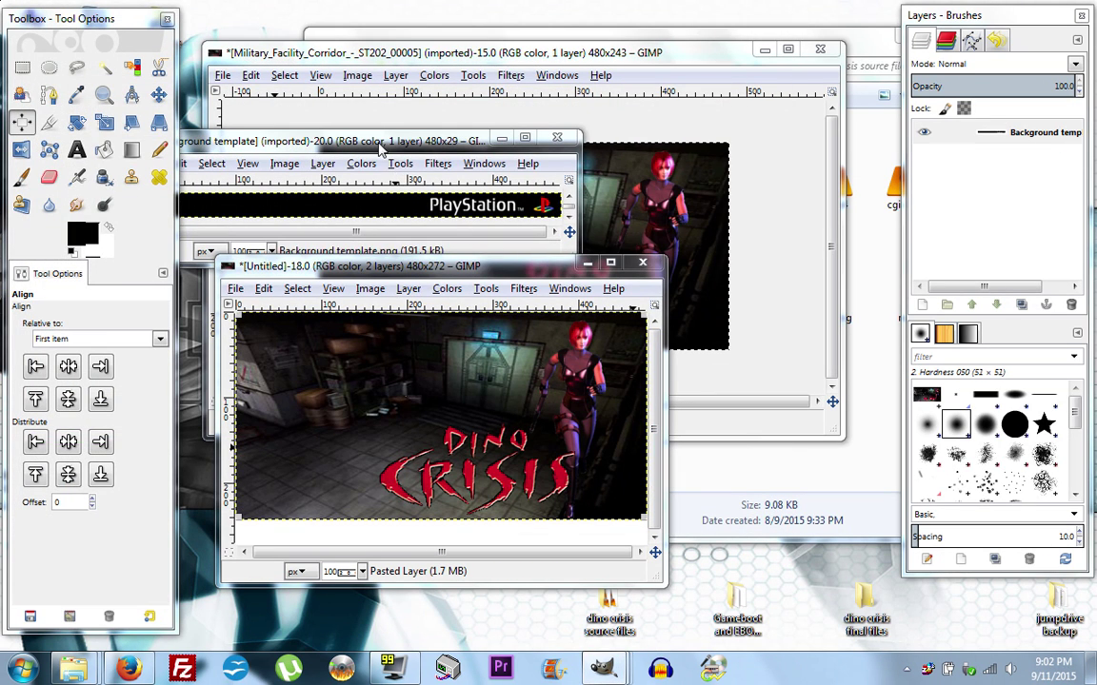
# Select all of the 480×29 PlayStation bar template and copy it.
pyautogui.moveTo(397, 140); pyautogui.dragTo(511, 125)
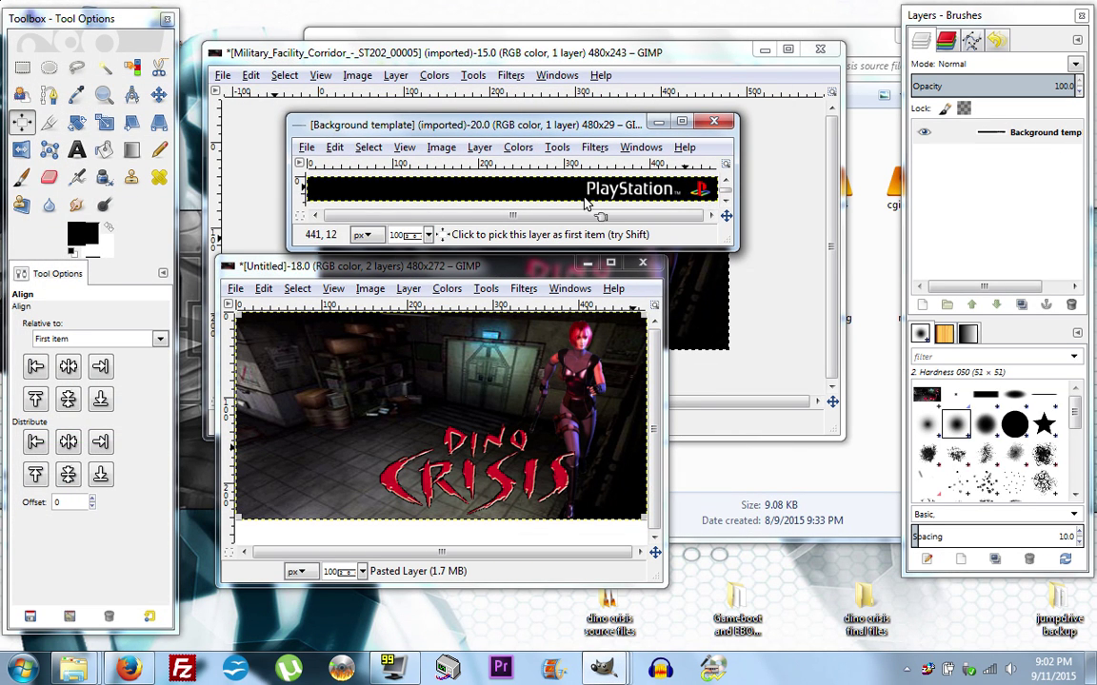
pyautogui.click(369, 148)
pyautogui.click(397, 172)
pyautogui.click(335, 148)
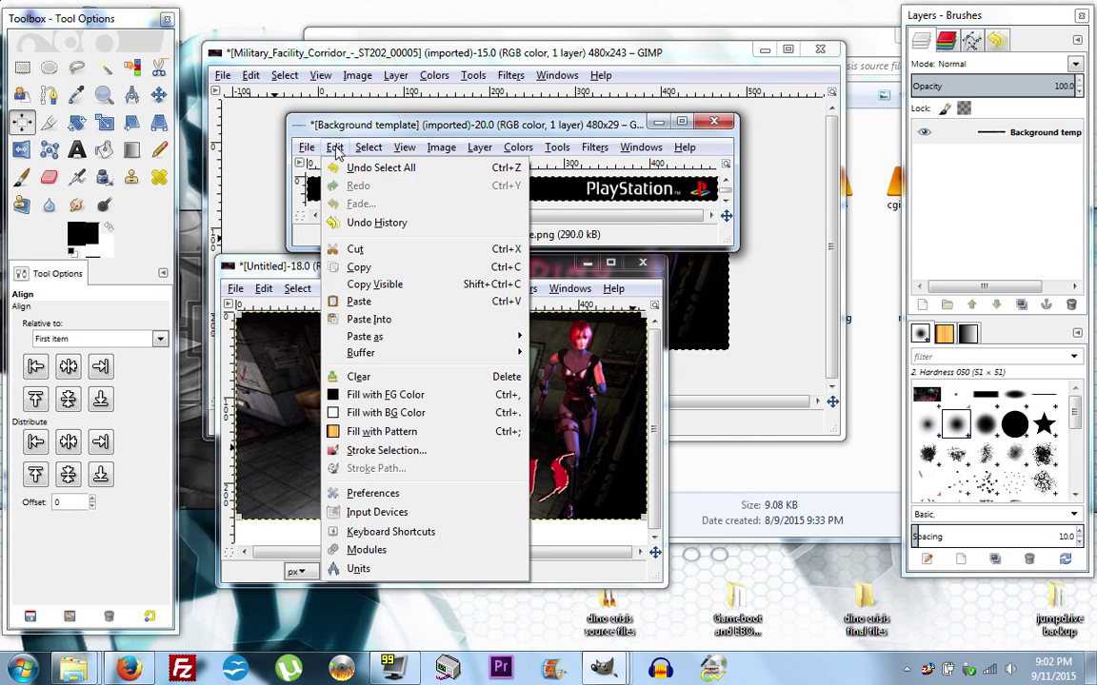
pyautogui.click(358, 268)
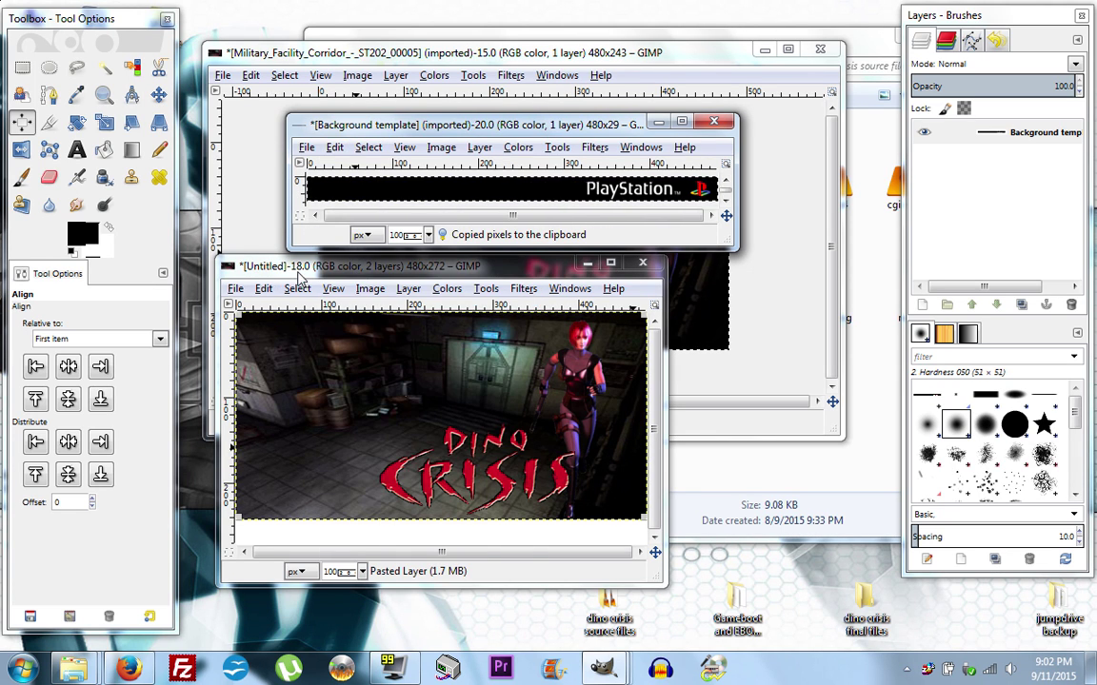
# Paste the bar onto the composite's Background layer and convert it to a new layer.
pyautogui.click(298, 272)
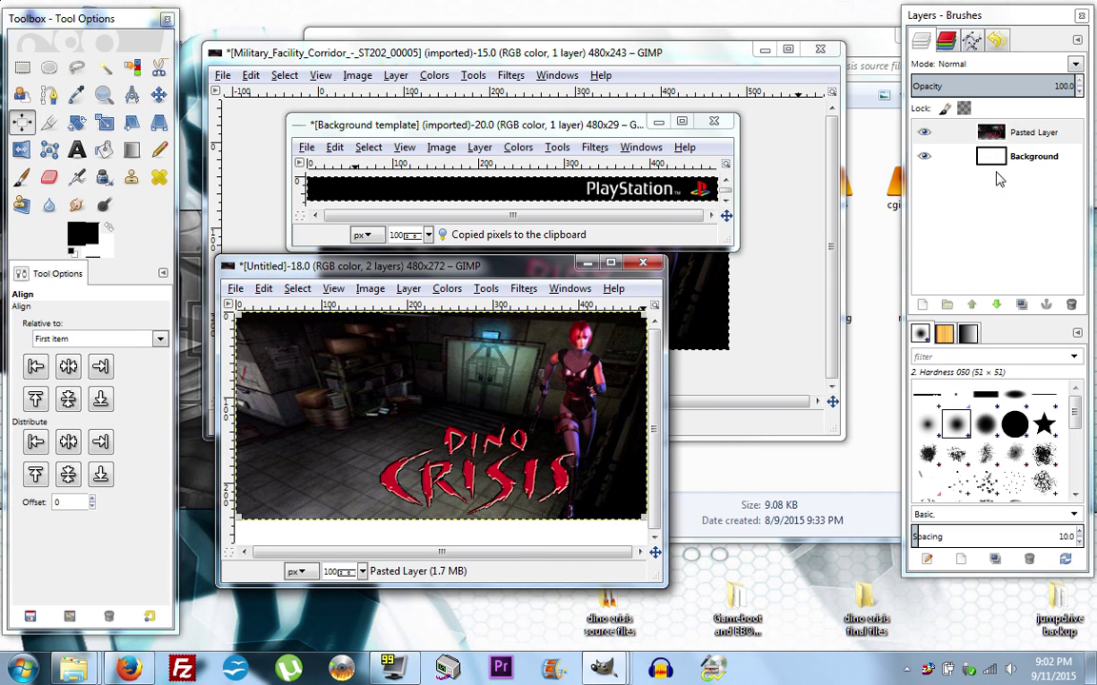
pyautogui.click(1011, 162)
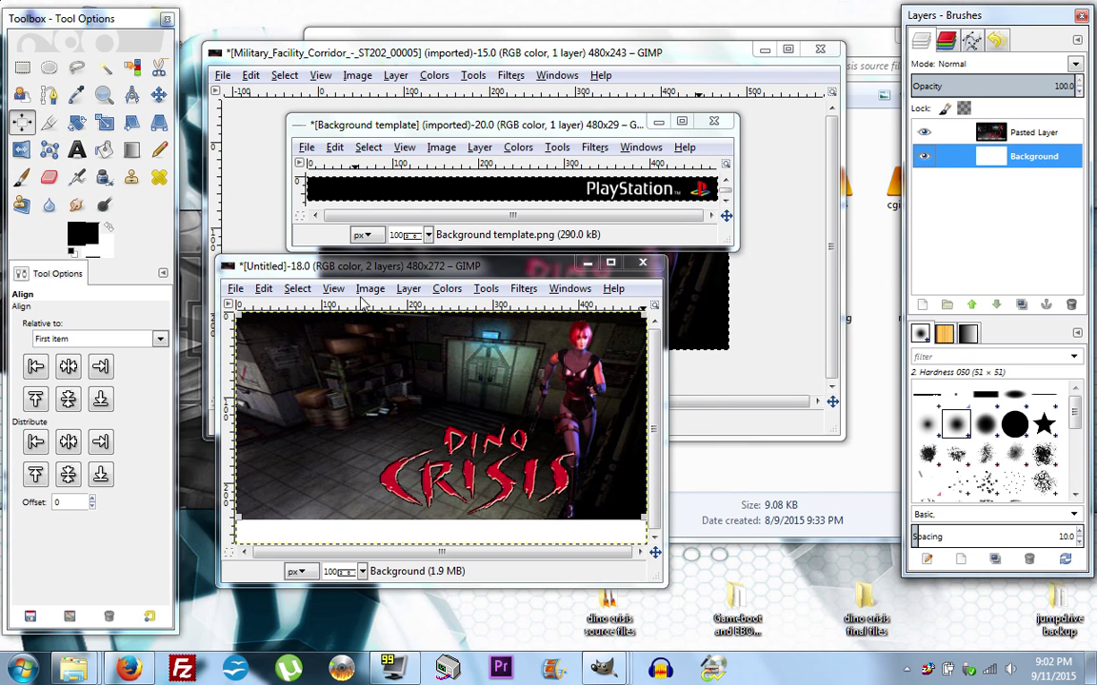
pyautogui.click(263, 289)
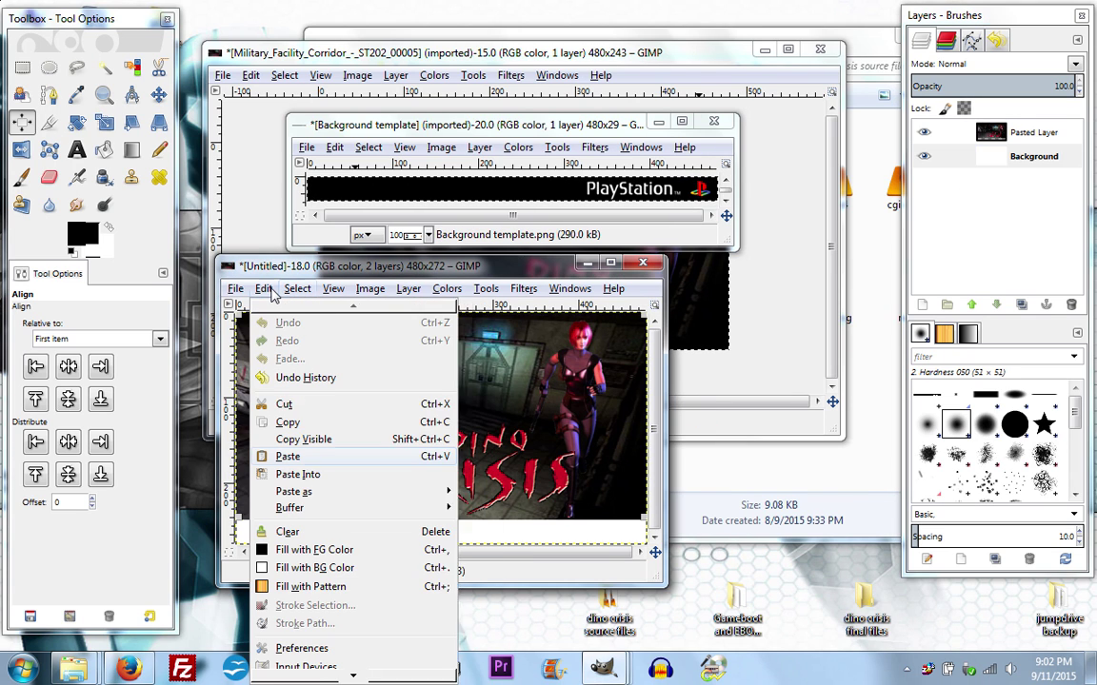
pyautogui.click(289, 458)
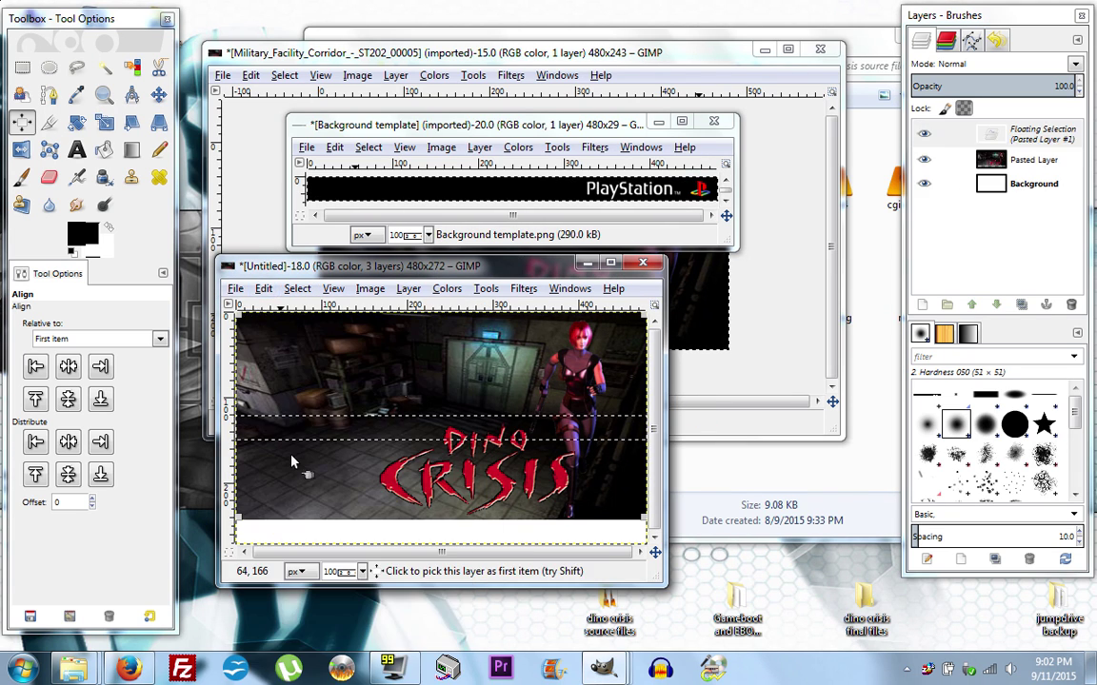
pyautogui.rightClick(1009, 135)
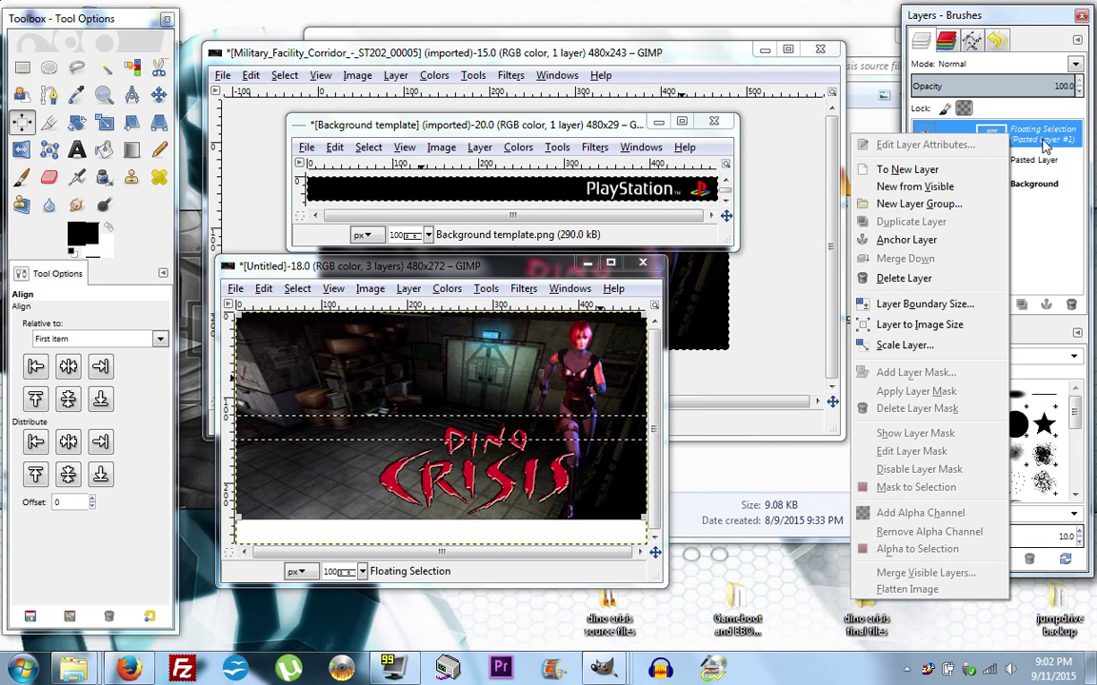
pyautogui.click(955, 171)
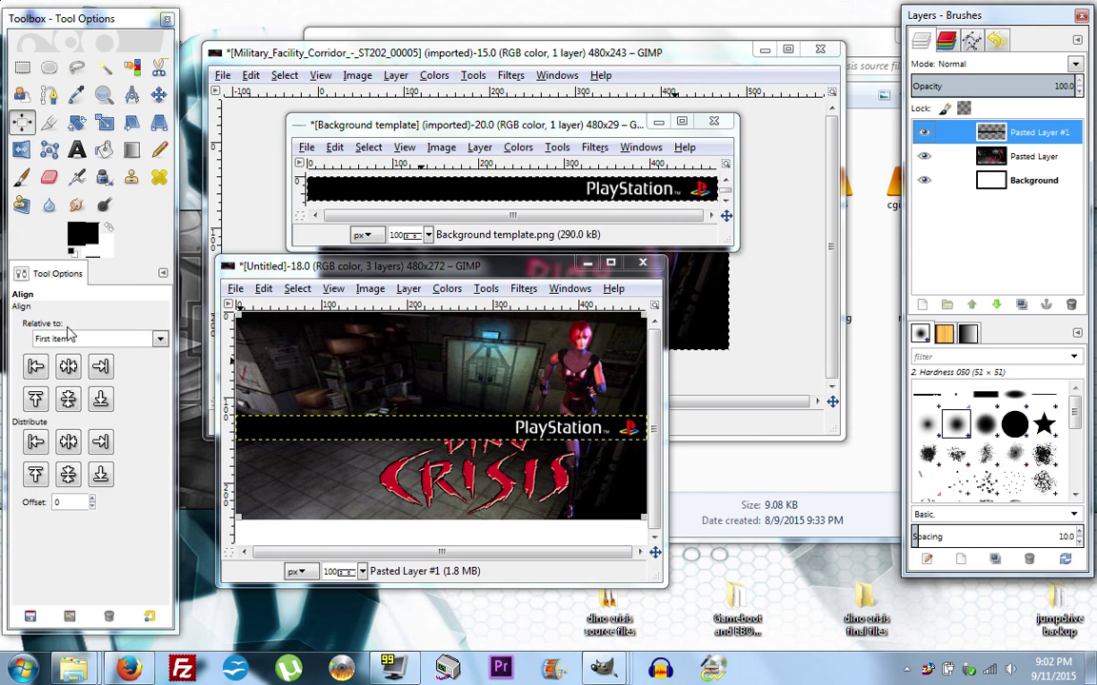
# Align the PlayStation bar layer flush with the bottom edge of the 480×272 canvas.
pyautogui.click(22, 122)
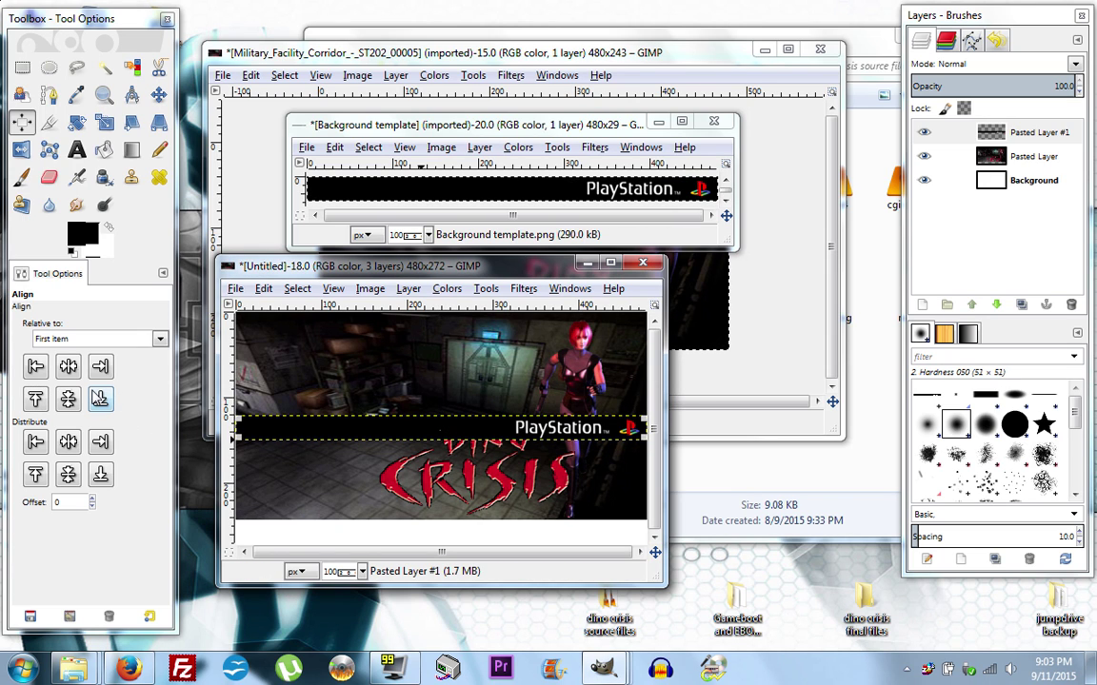
pyautogui.click(102, 400)
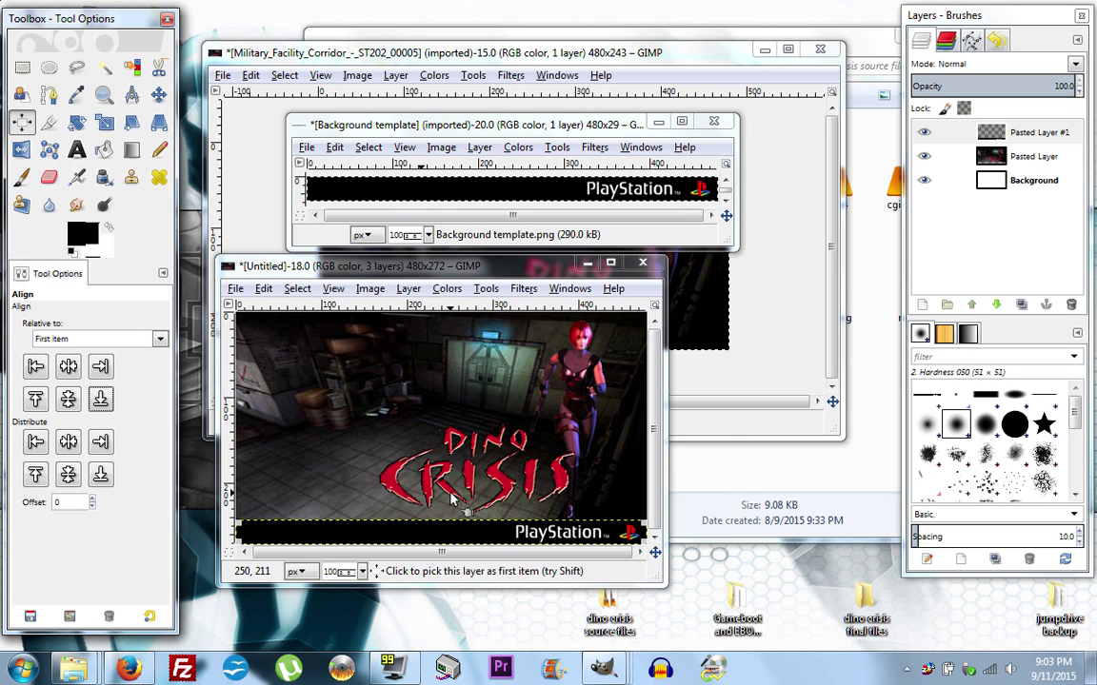
# Flatten the corridor, logo and PlayStation bar into one Background layer with Image > Flatten Image.
pyautogui.click(367, 289)
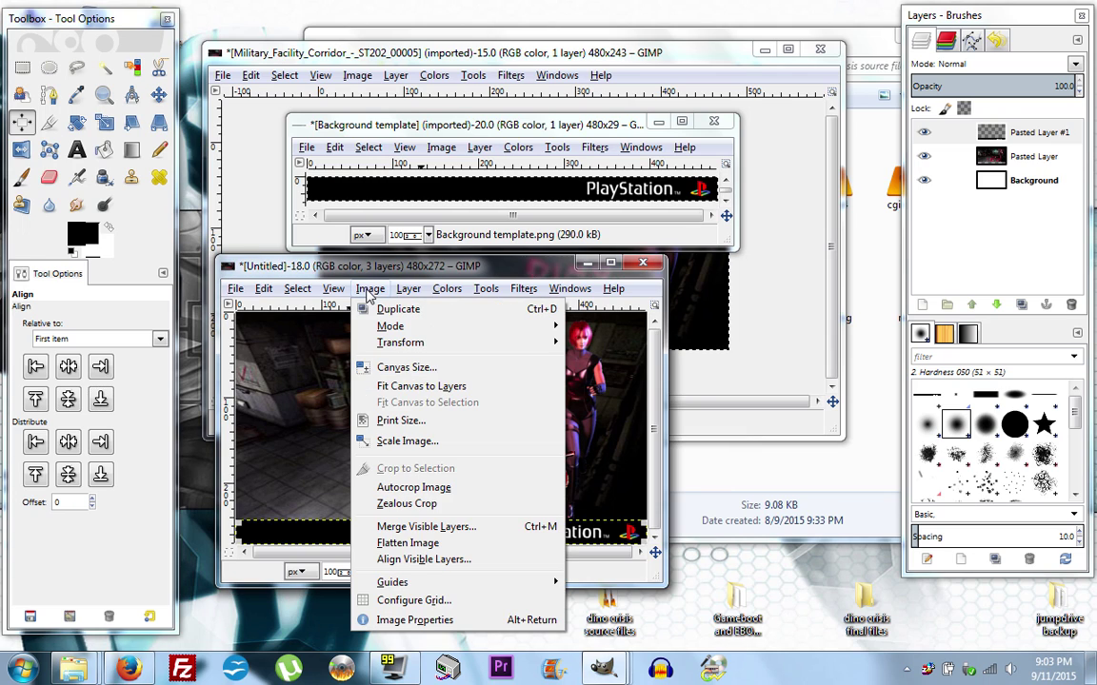
pyautogui.click(393, 545)
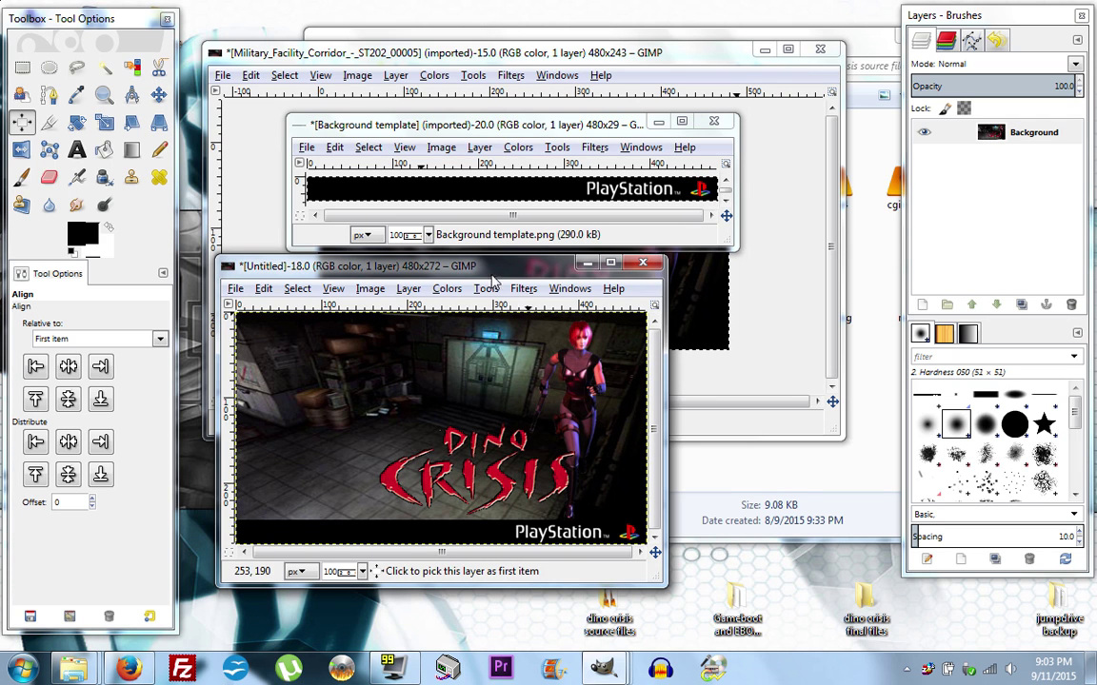
pyautogui.moveTo(488, 271); pyautogui.dragTo(509, 148)
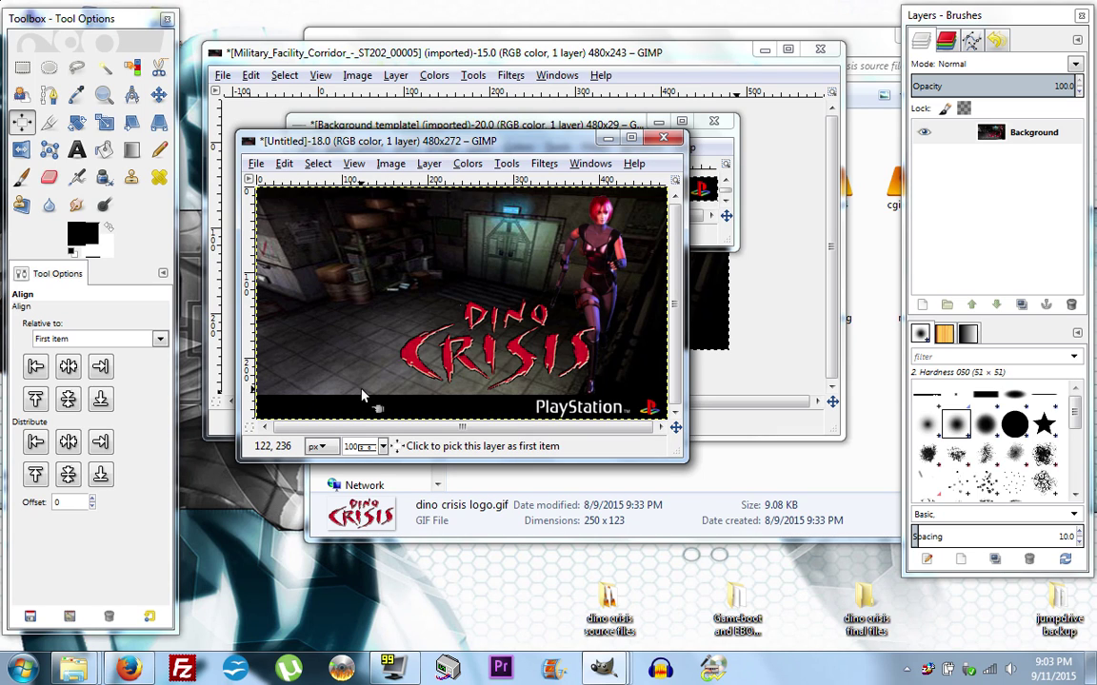
# Inspect the Dino Crisis background at 800% zoom, then return to 100% to view the whole image.
pyautogui.click(381, 448)
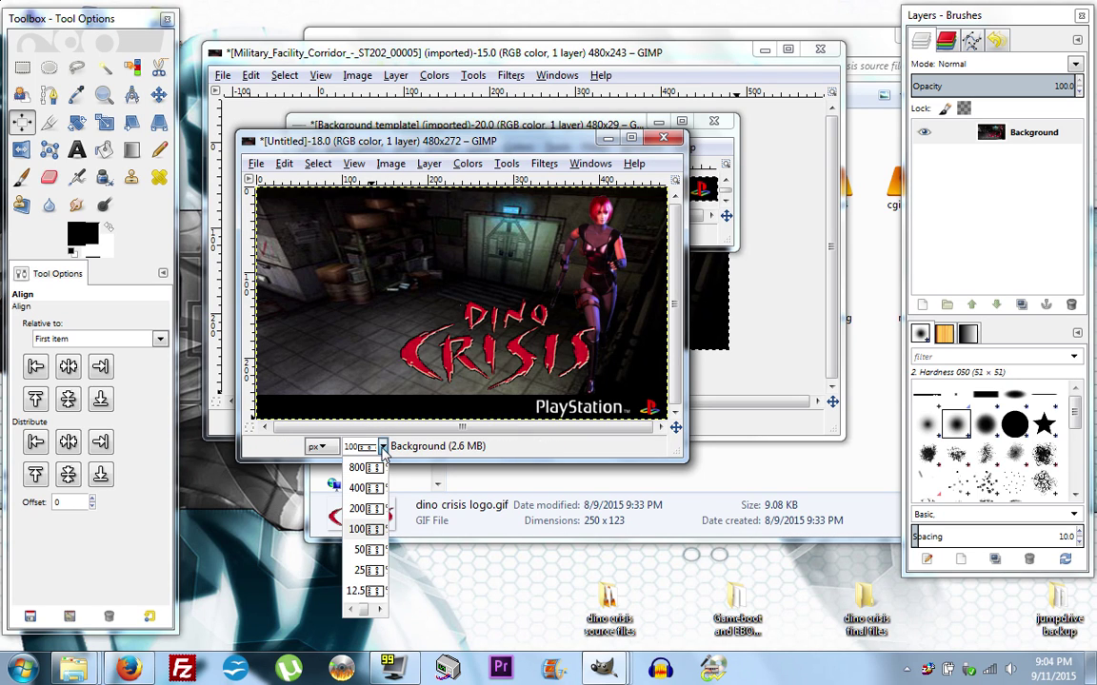
pyautogui.click(365, 467)
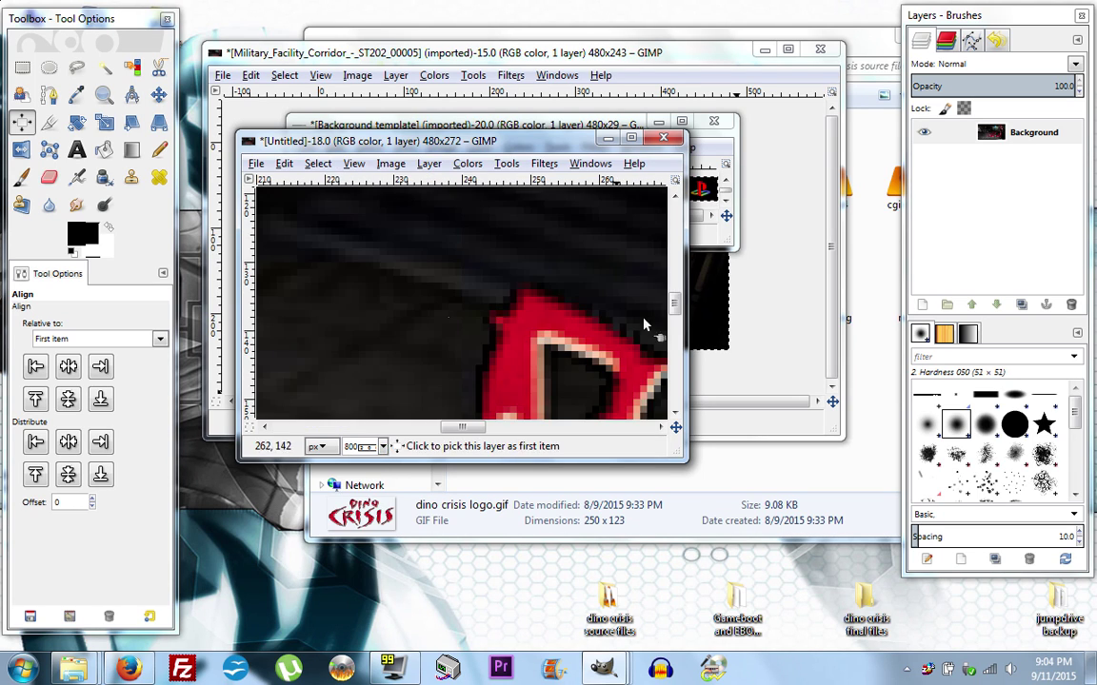
pyautogui.moveTo(673, 309); pyautogui.dragTo(673, 359)
pyautogui.moveTo(672, 362); pyautogui.dragTo(672, 392)
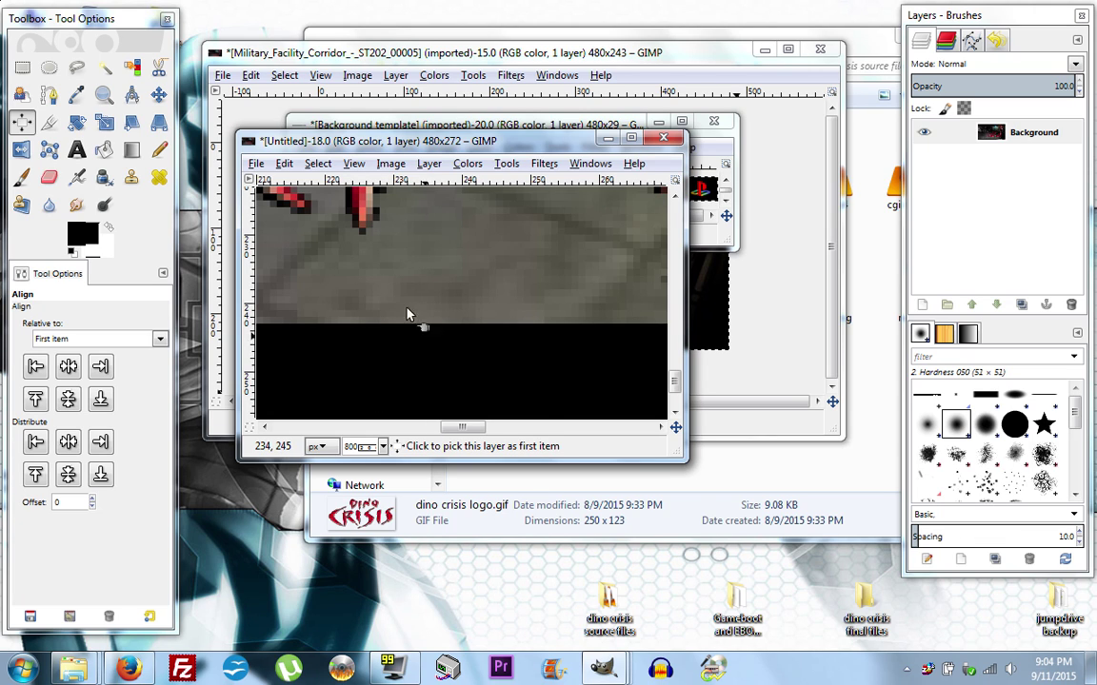
pyautogui.moveTo(463, 431)
pyautogui.mouseDown()
pyautogui.moveTo(357, 431)
pyautogui.moveTo(550, 428)
pyautogui.moveTo(473, 428)
pyautogui.mouseUp()
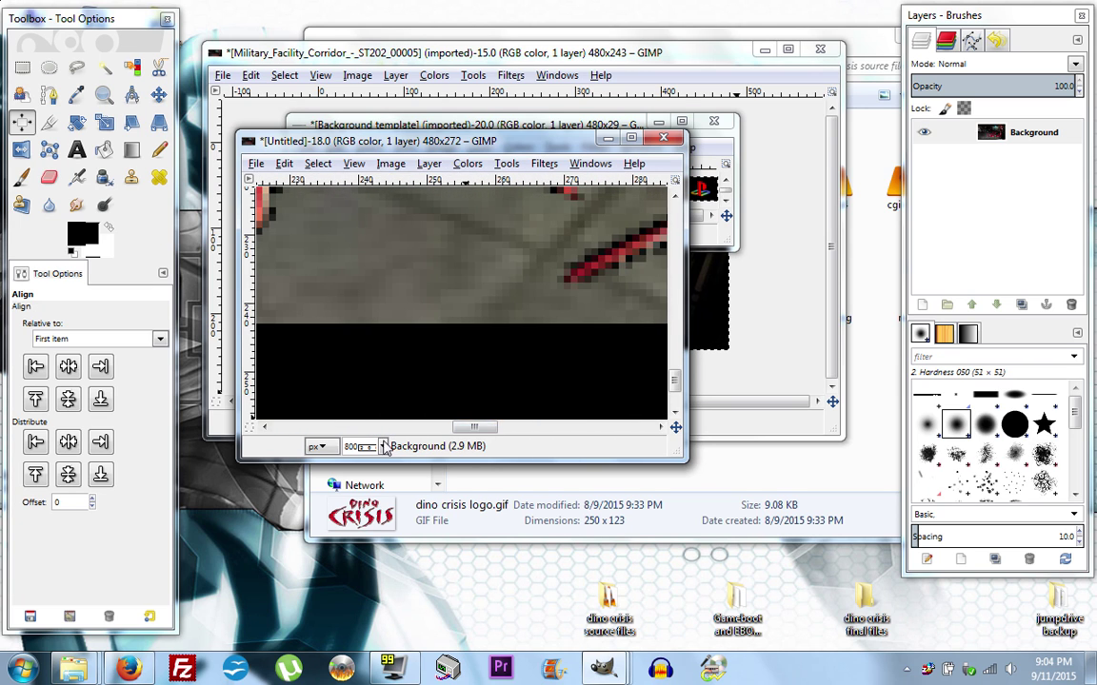
pyautogui.click(381, 446)
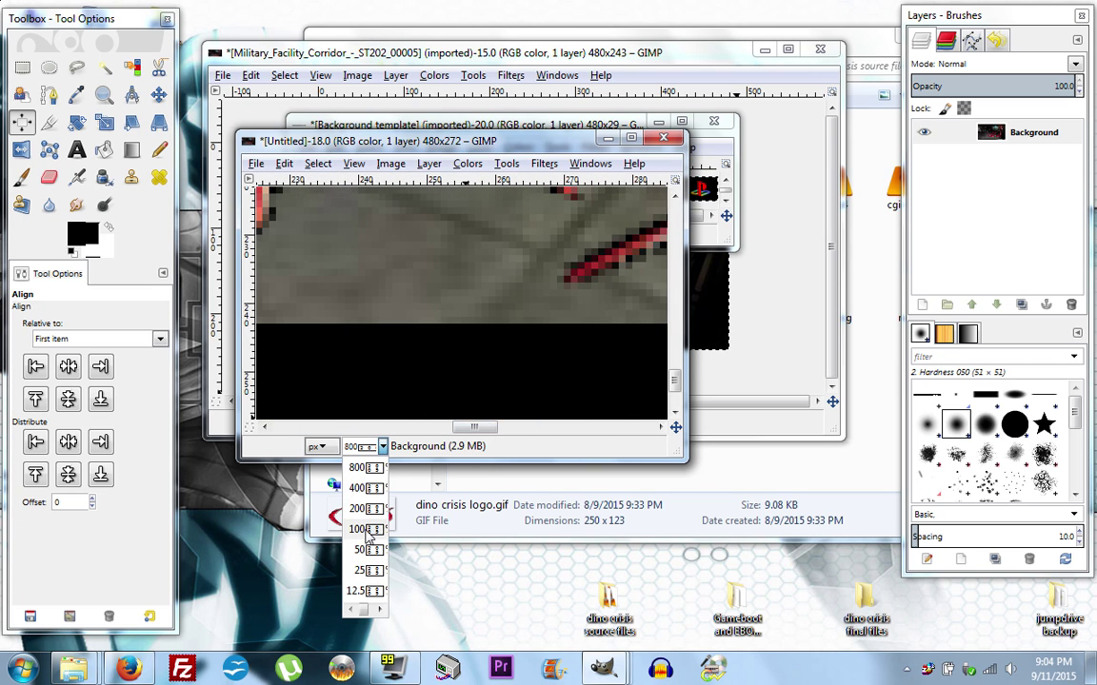
pyautogui.click(360, 529)
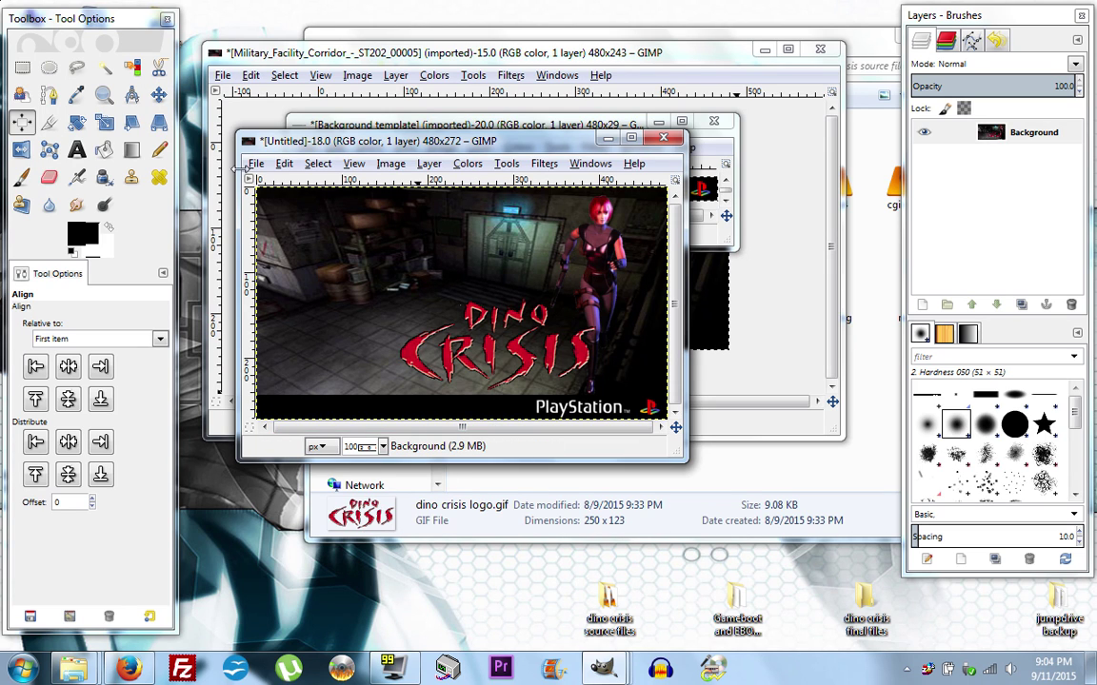
# Export the image as PIC1.png into Desktop > dino crisis final files with default PNG settings.
pyautogui.click(257, 165)
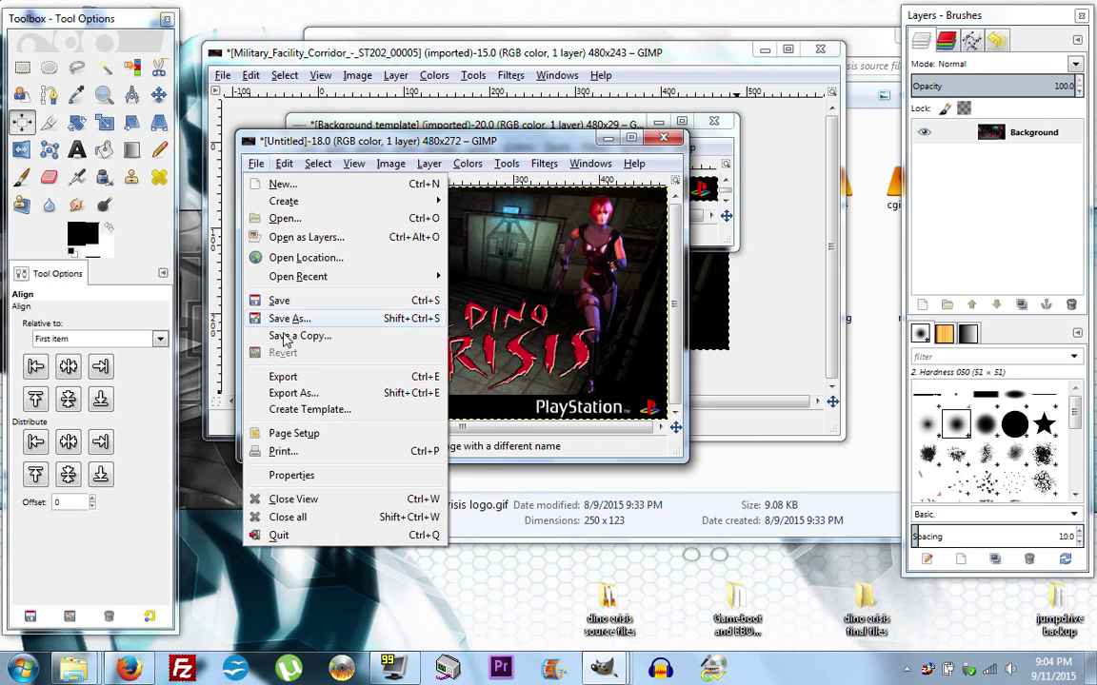
pyautogui.click(295, 393)
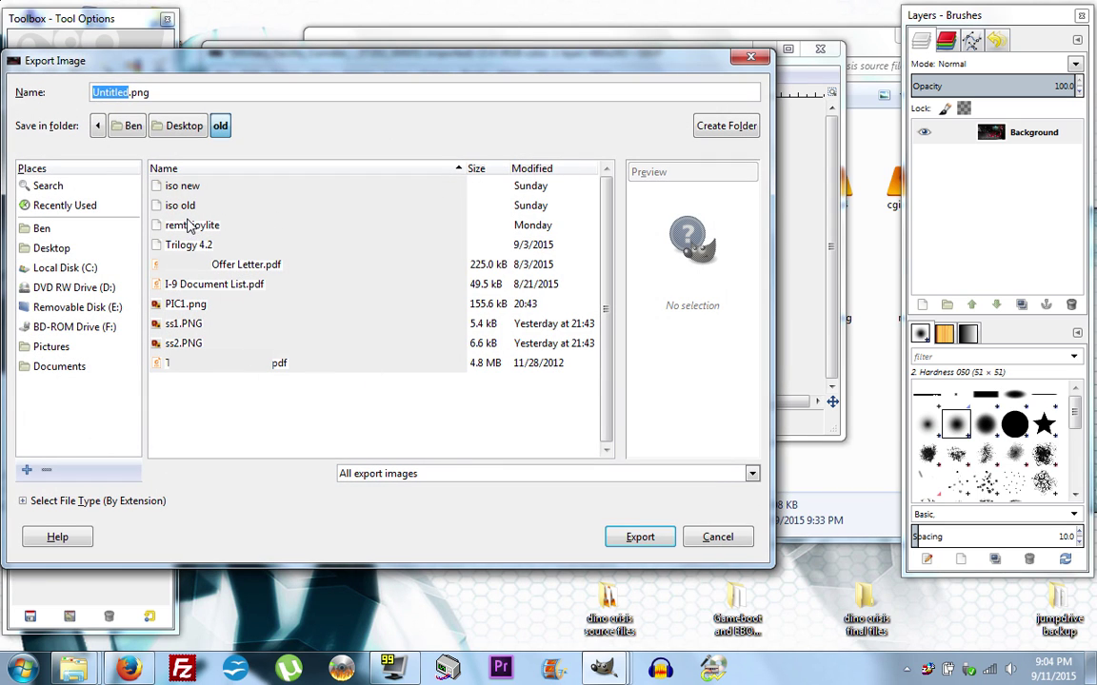
pyautogui.click(55, 249)
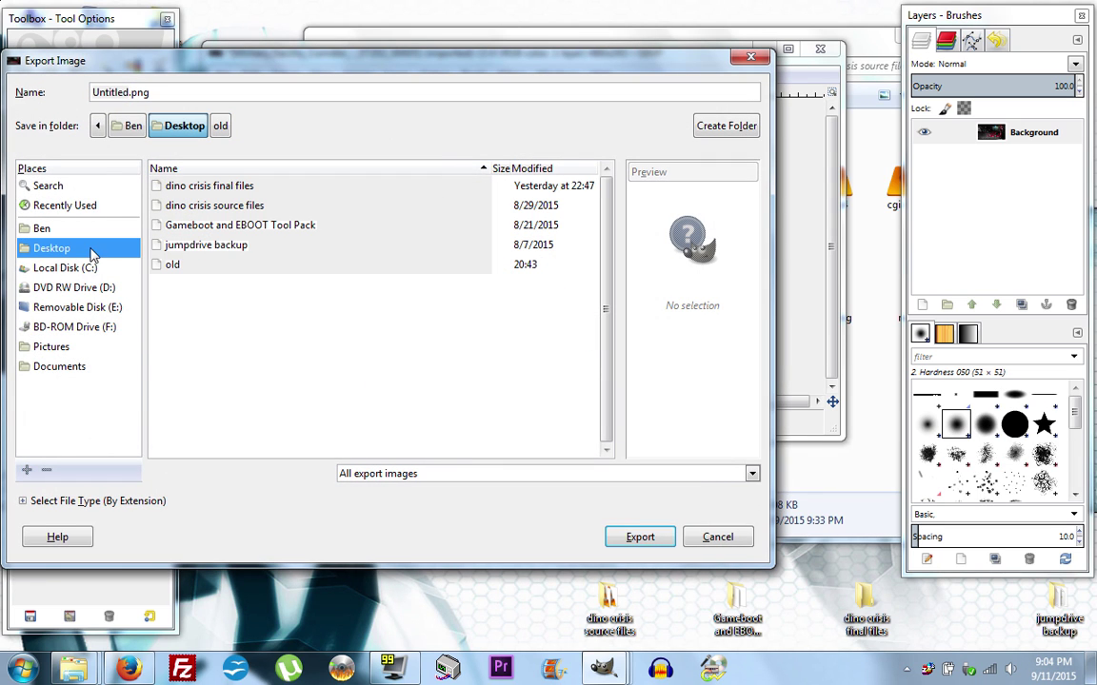
pyautogui.doubleClick(214, 188)
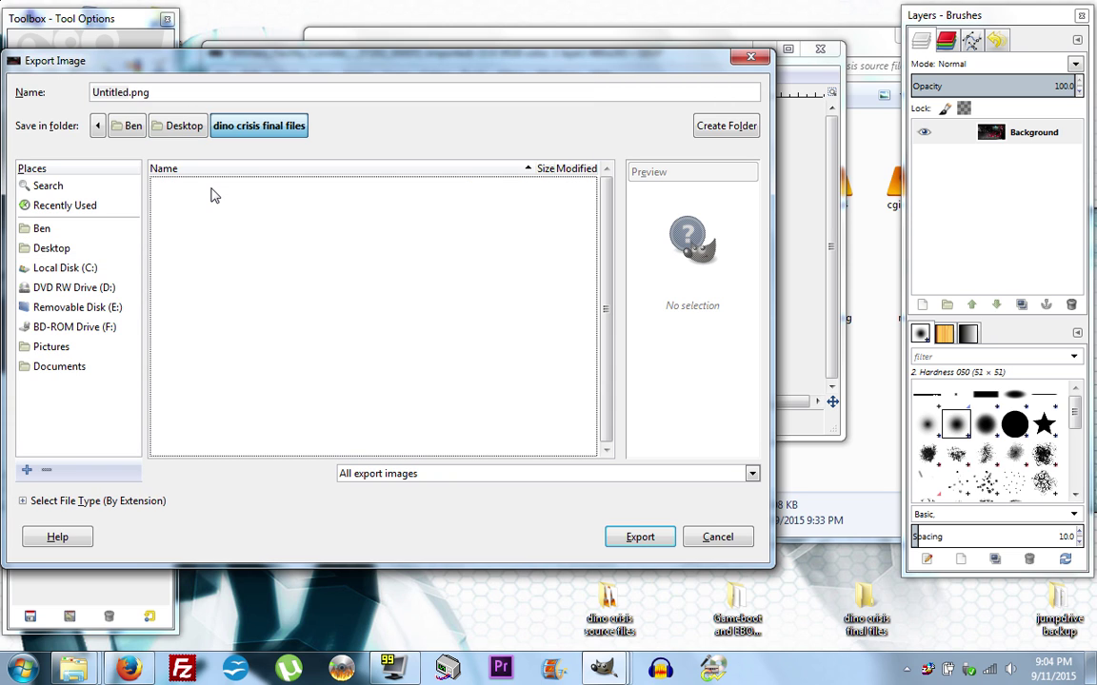
pyautogui.tripleClick(119, 92)
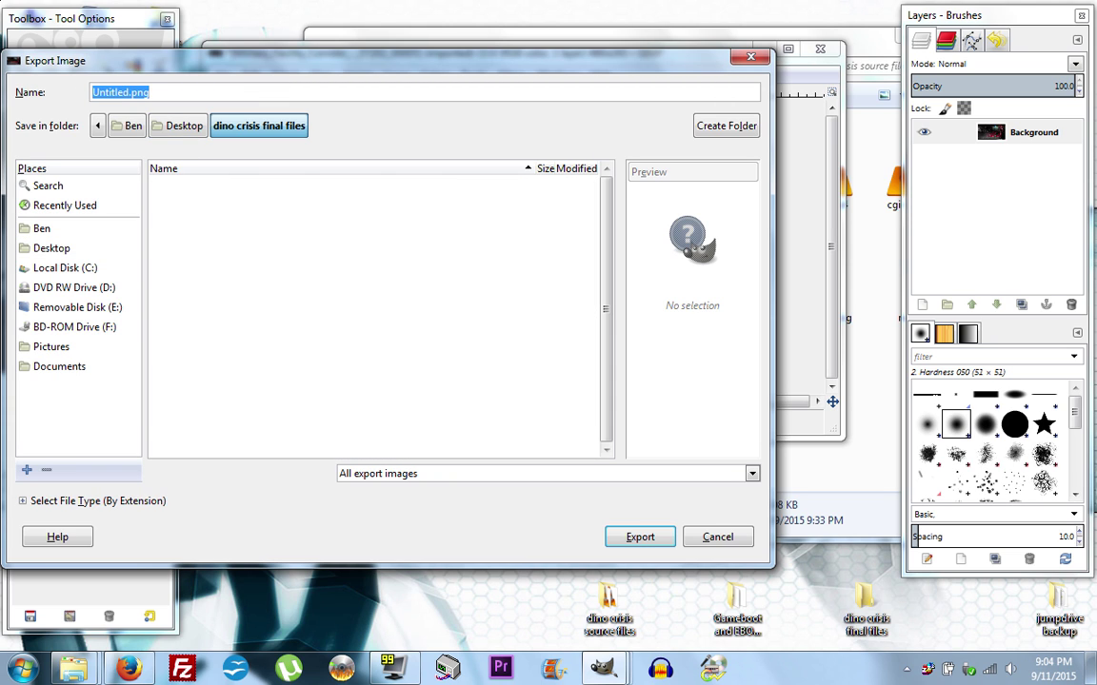
pyautogui.write('PIC1')
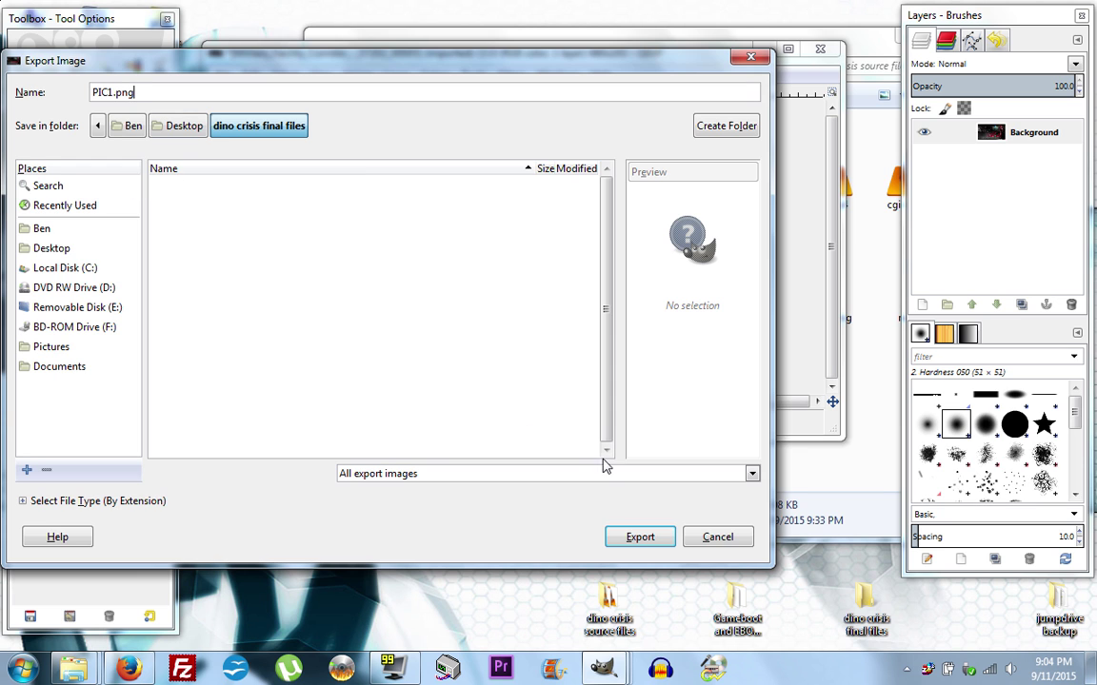
pyautogui.click(640, 539)
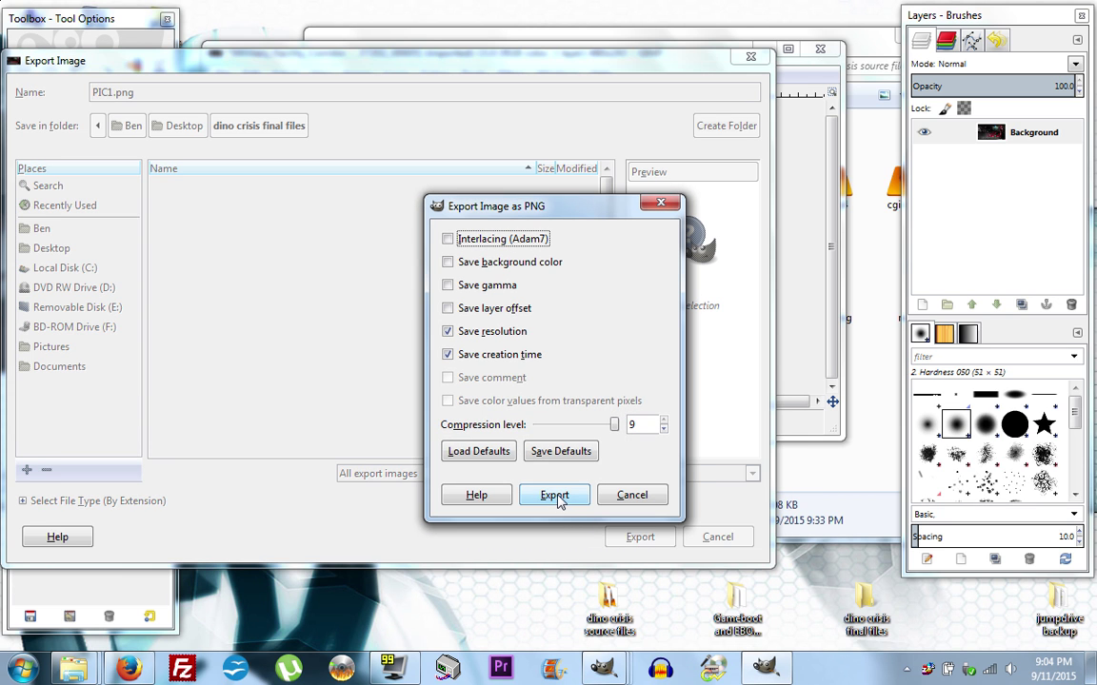
pyautogui.click(555, 496)
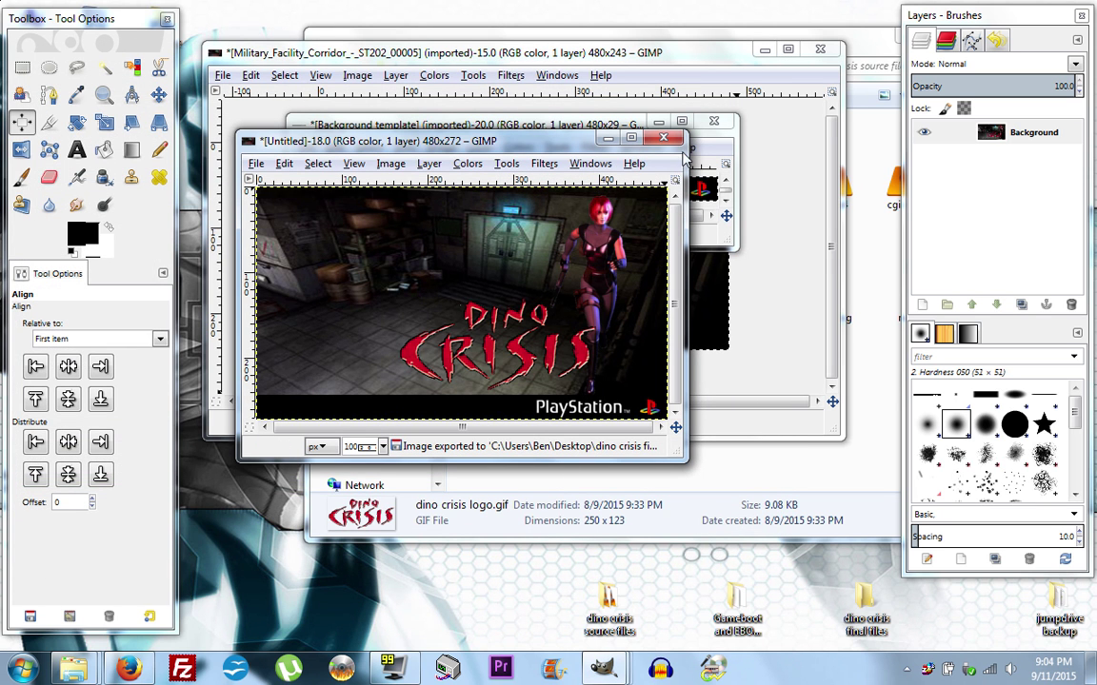
# Close all open GIMP images, discarding unsaved changes, and hide GIMP's remaining windows.
pyautogui.hotkey('ctrl', 'w')
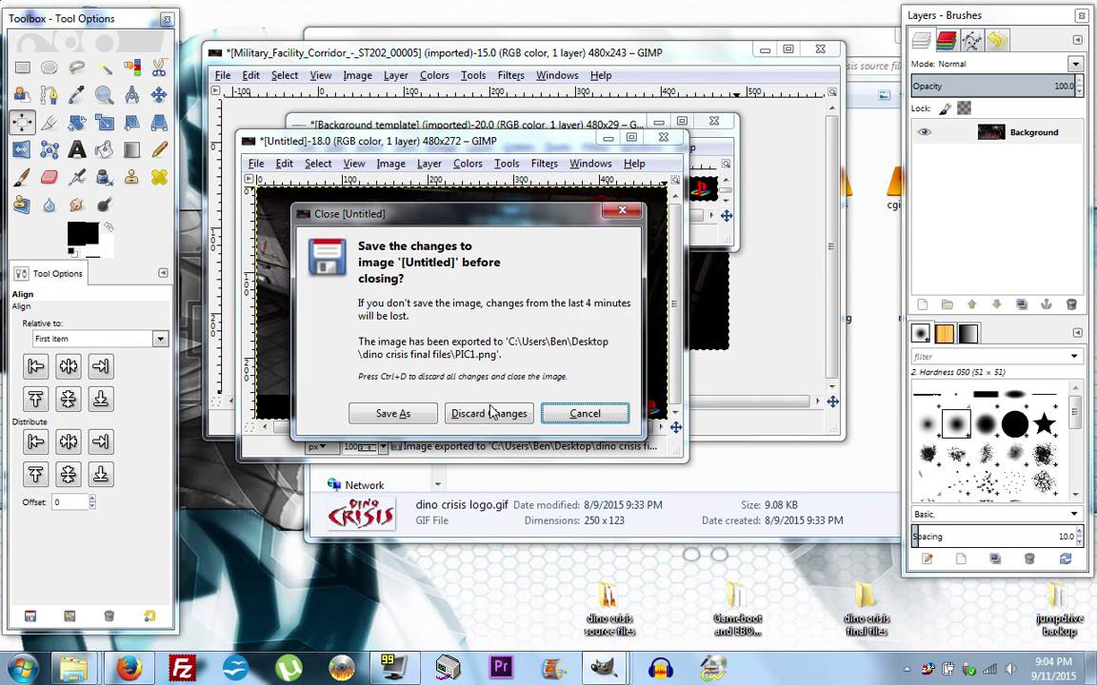
pyautogui.click(583, 413)
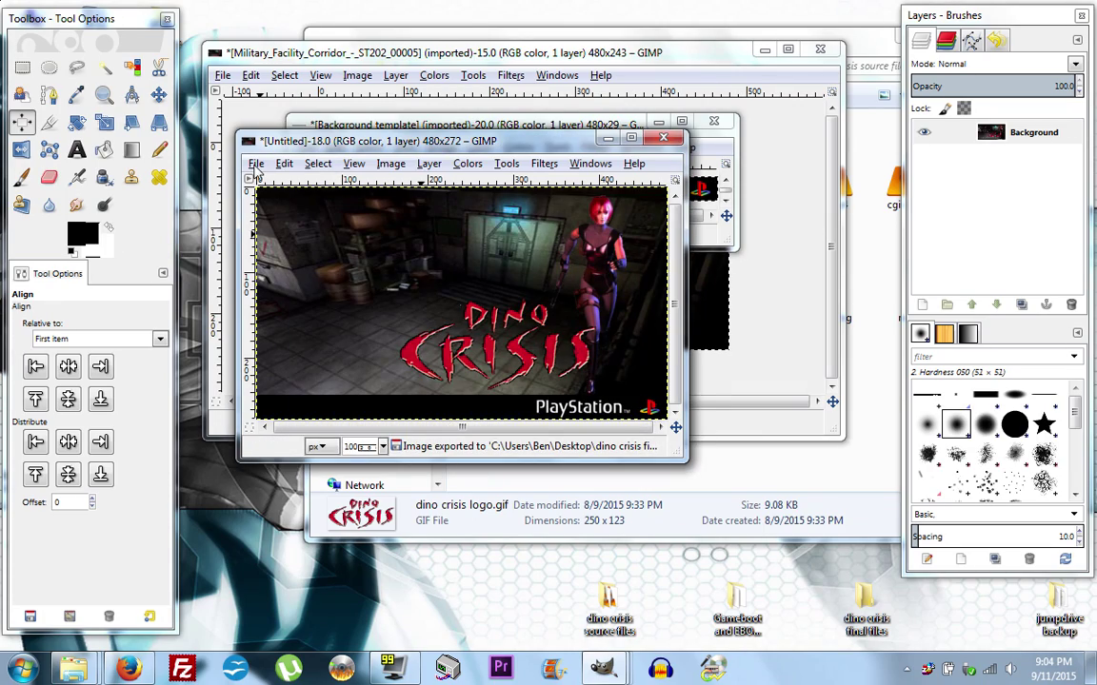
pyautogui.click(256, 170)
pyautogui.click(379, 460)
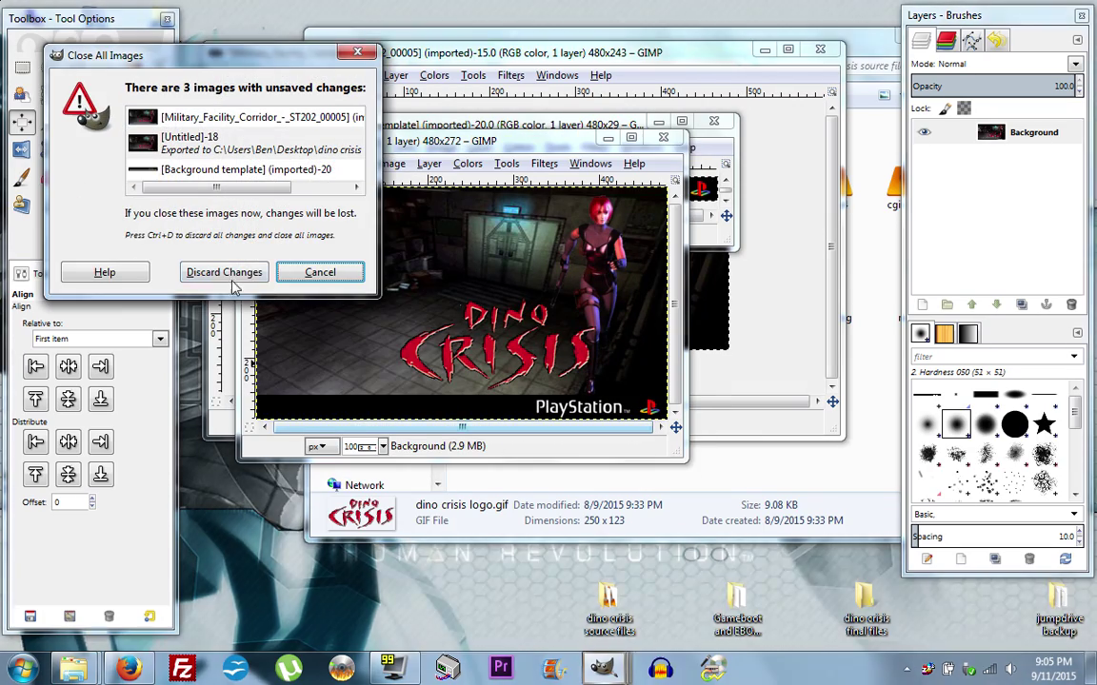
pyautogui.click(226, 273)
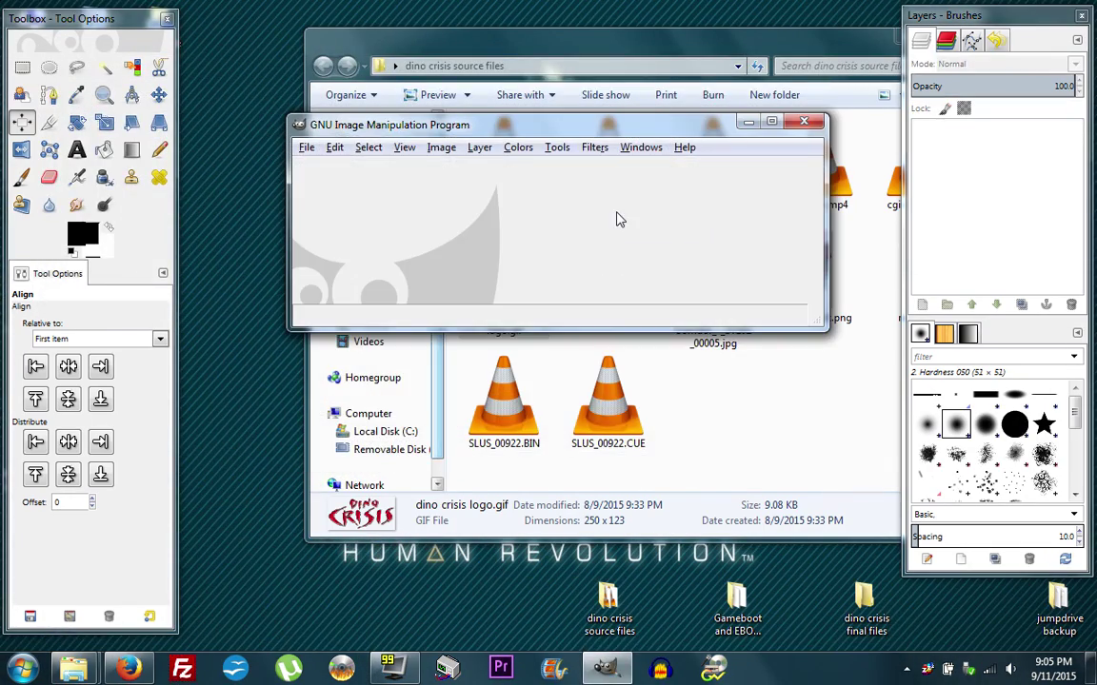
pyautogui.hotkey('ctrl', 'q')
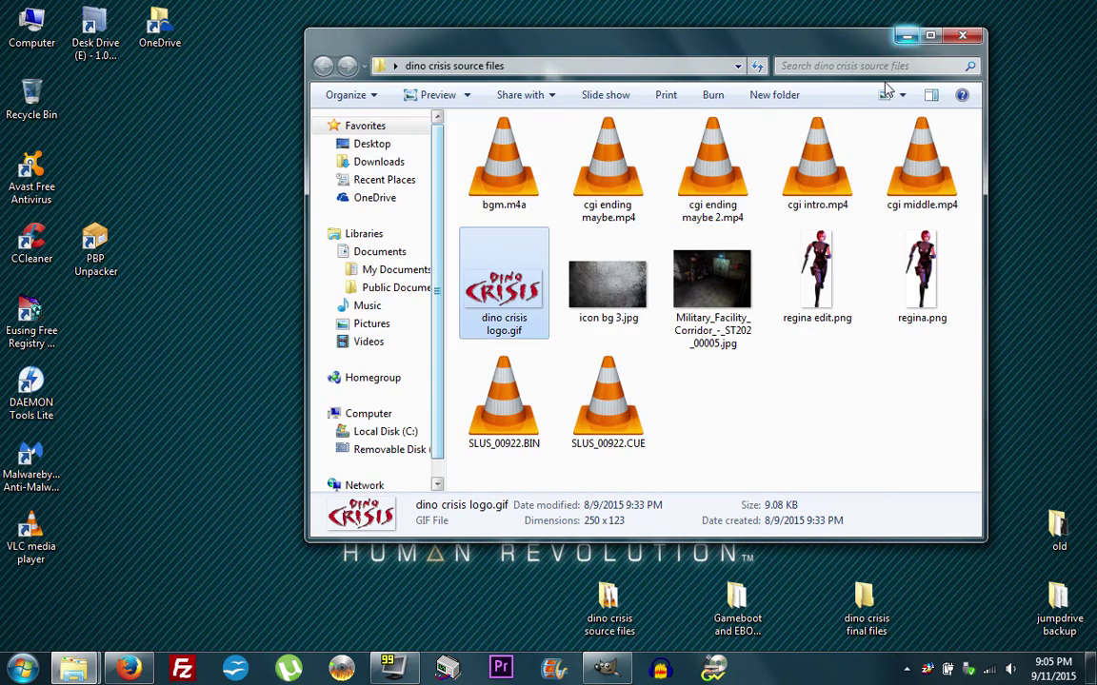
# Preview PIC1.png in the dino crisis final files folder, then minimize the folder window.
pyautogui.click(906, 35)
pyautogui.doubleClick(864, 600)
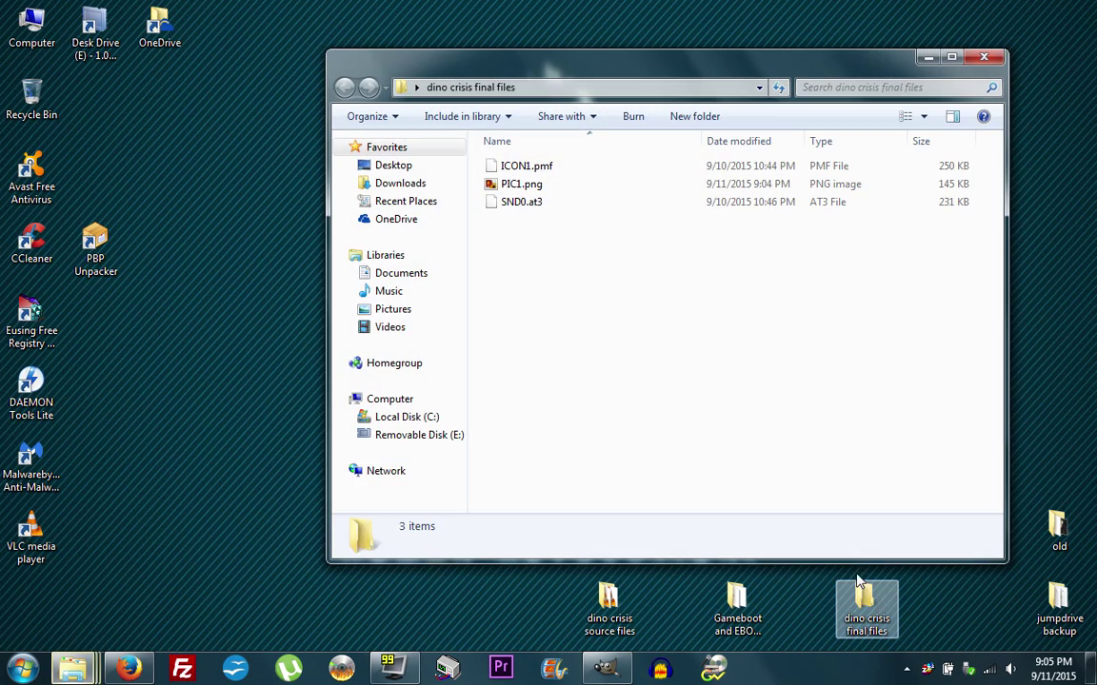
pyautogui.doubleClick(523, 193)
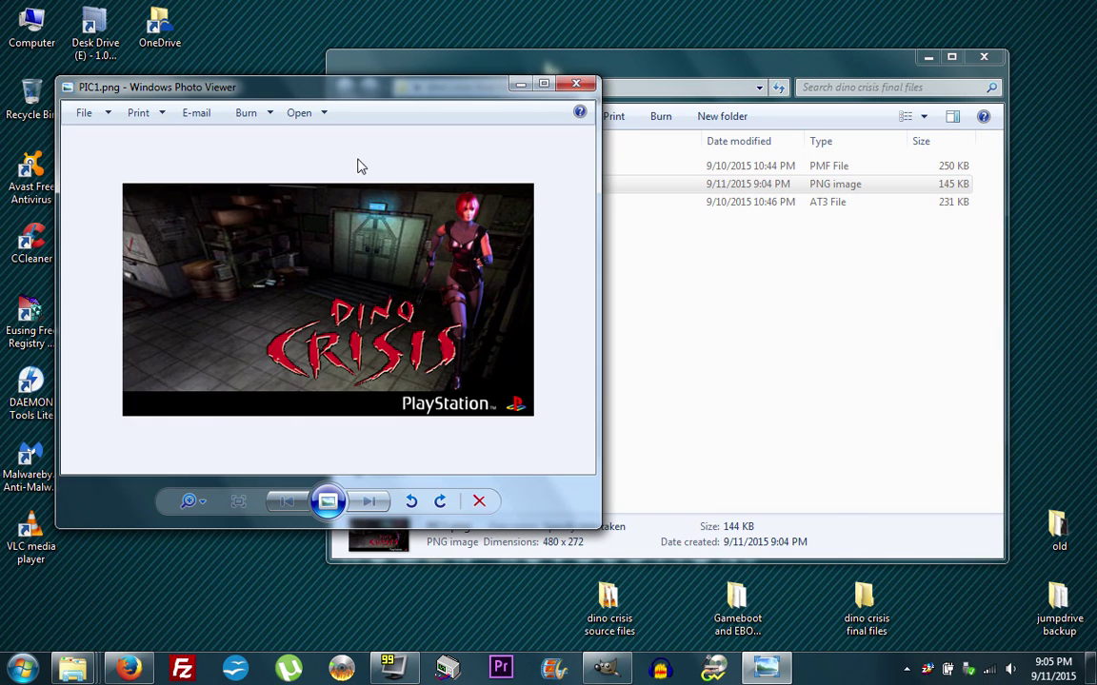
pyautogui.click(576, 84)
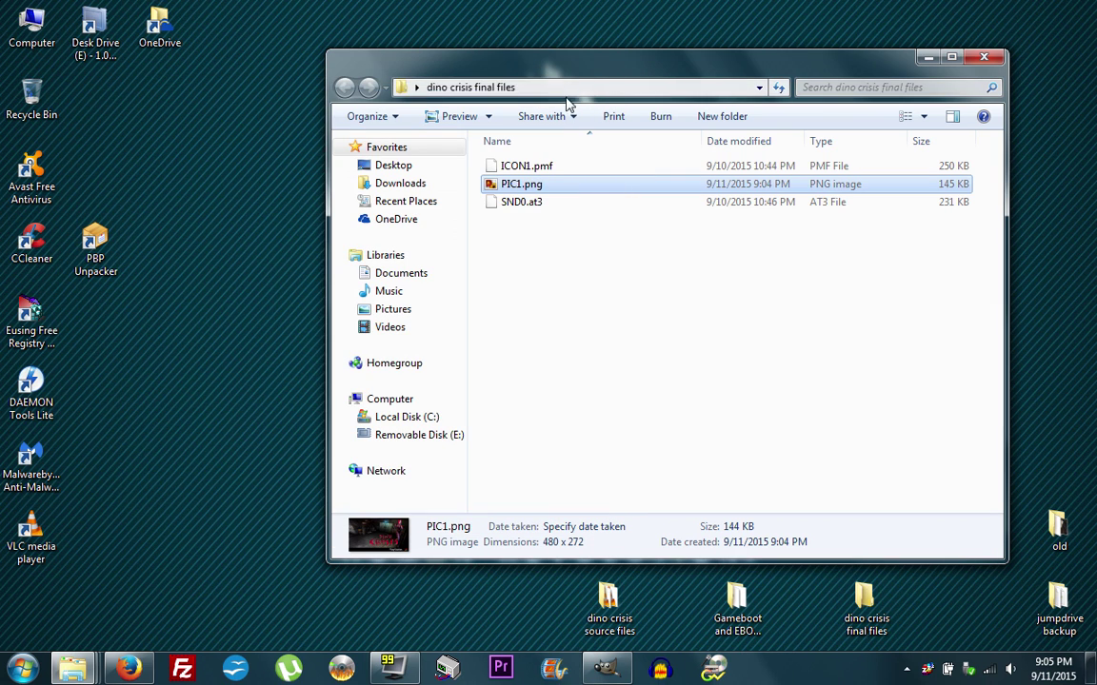
pyautogui.click(928, 57)
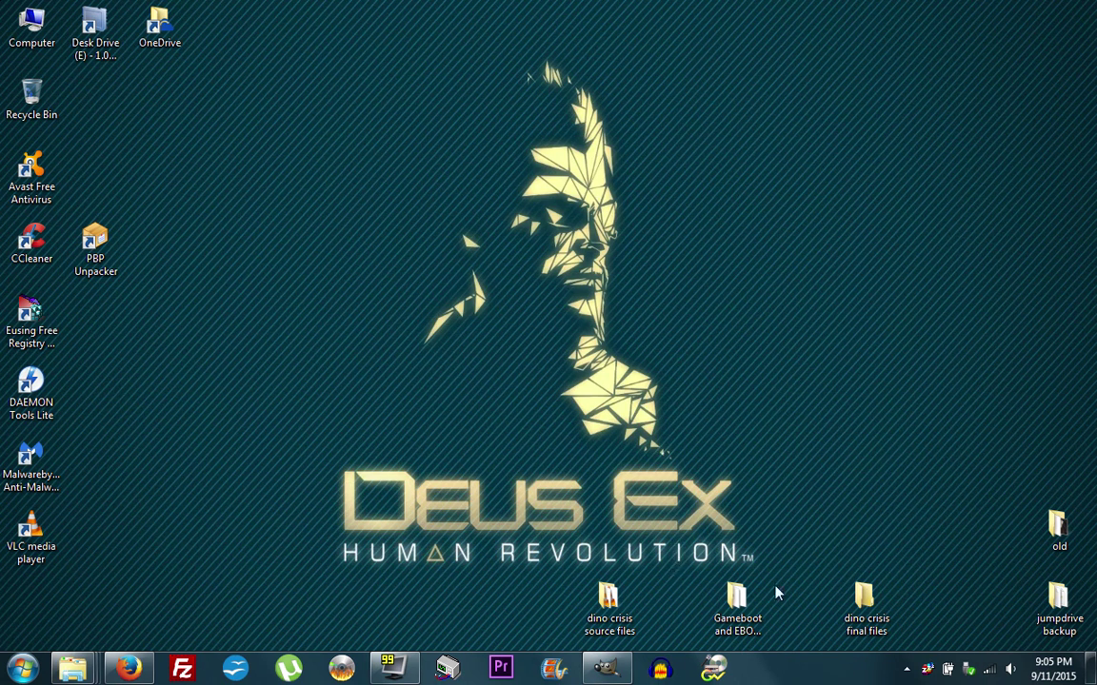
# Preview boot.png from Gameboot and EBOOT Tool Pack > Templates, then close the viewer.
pyautogui.doubleClick(737, 602)
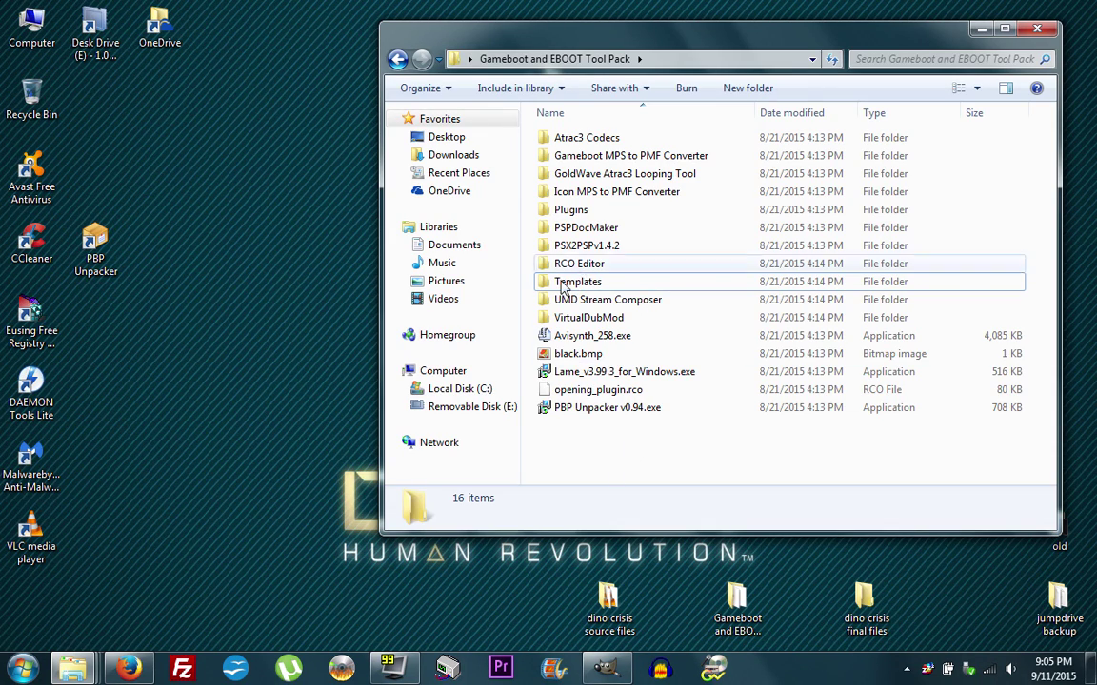
pyautogui.moveTo(576, 289)
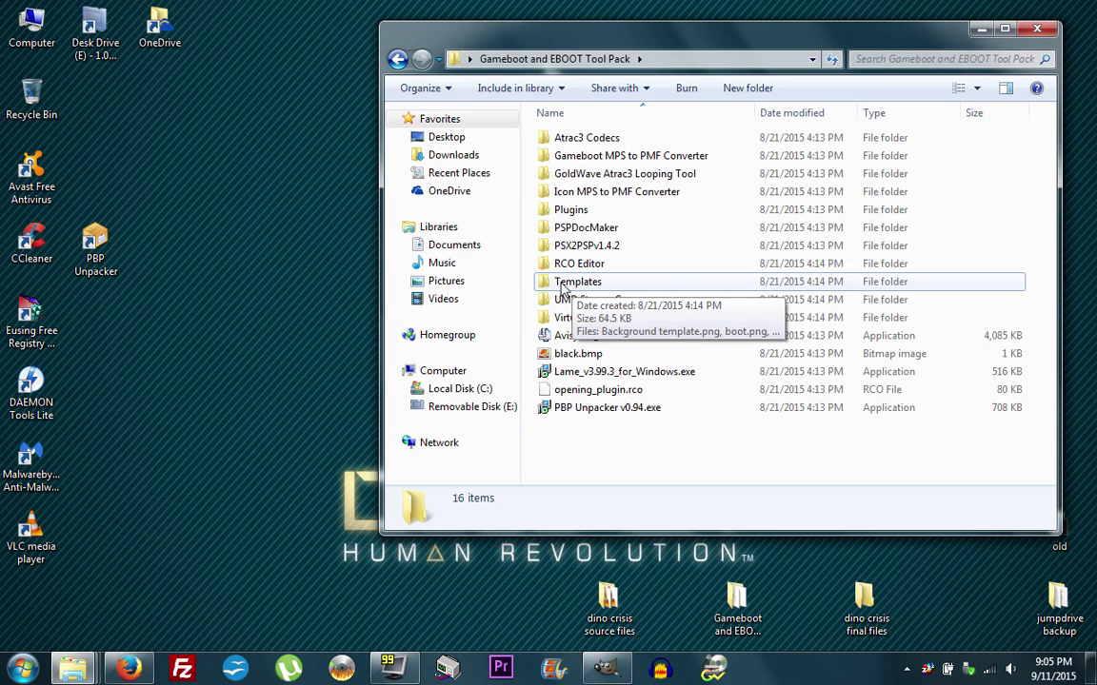
pyautogui.doubleClick(578, 283)
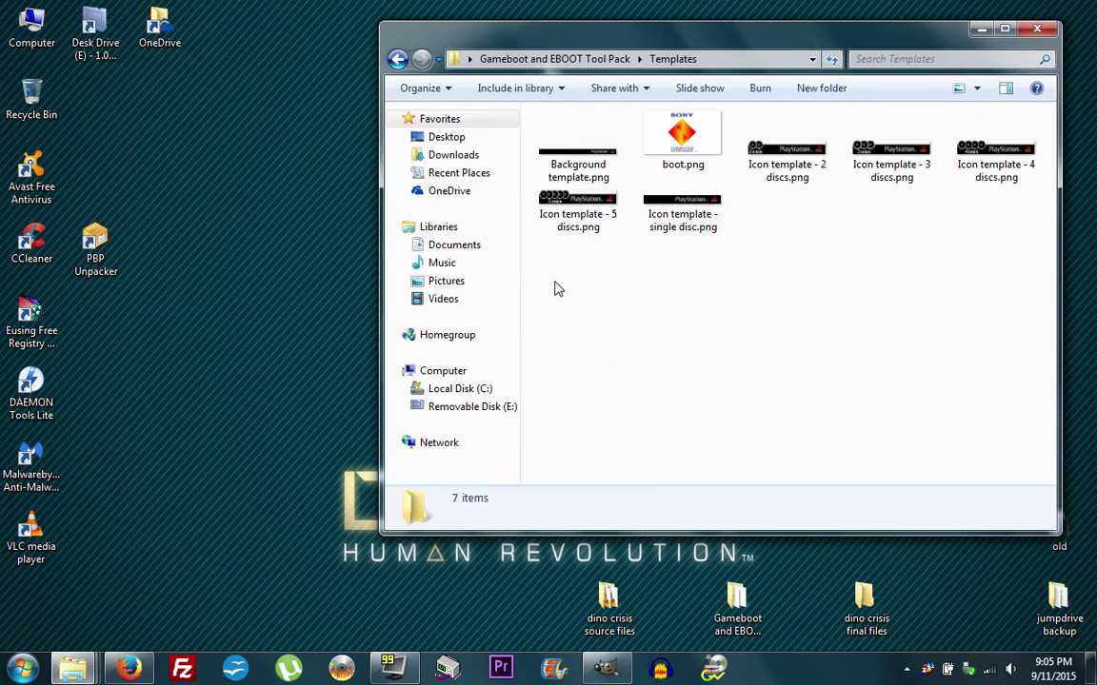
pyautogui.doubleClick(695, 158)
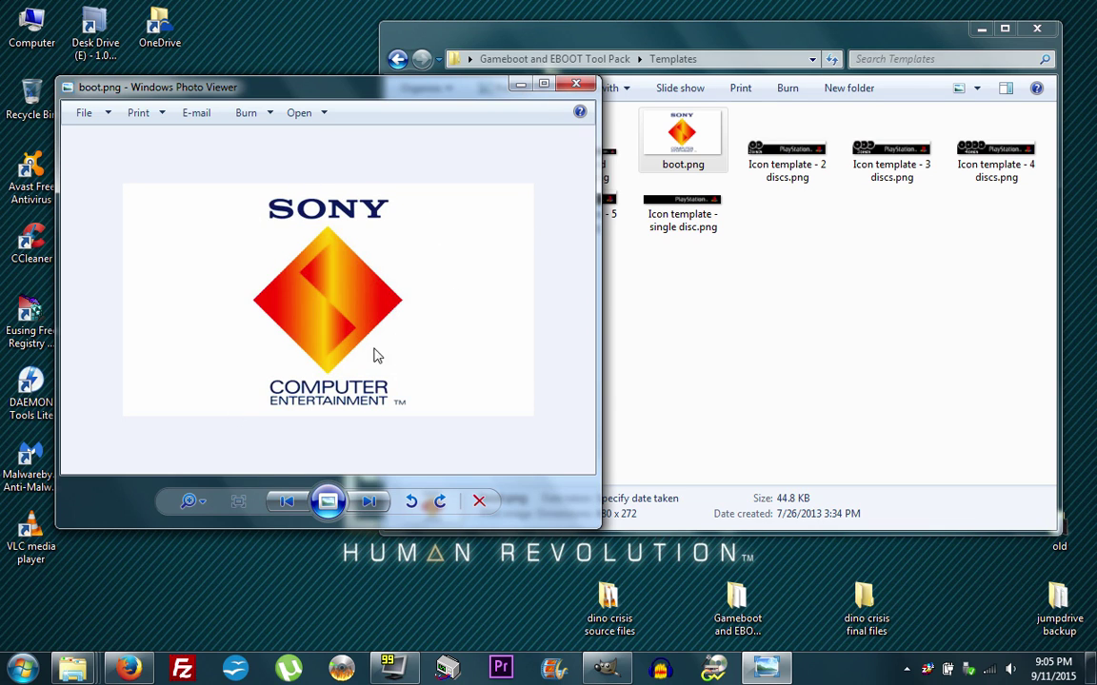
pyautogui.click(576, 83)
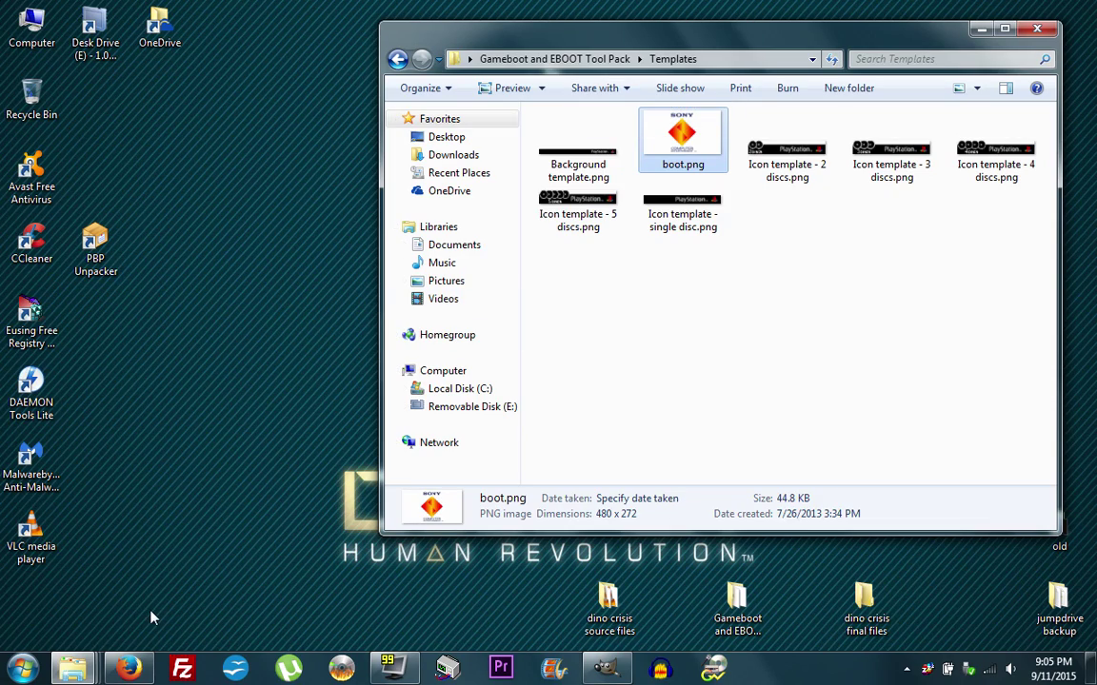
pyautogui.moveTo(134, 669)
# Switch back to the empty GIMP window and briefly open the Image menu without choosing anything.
pyautogui.click(606, 669)
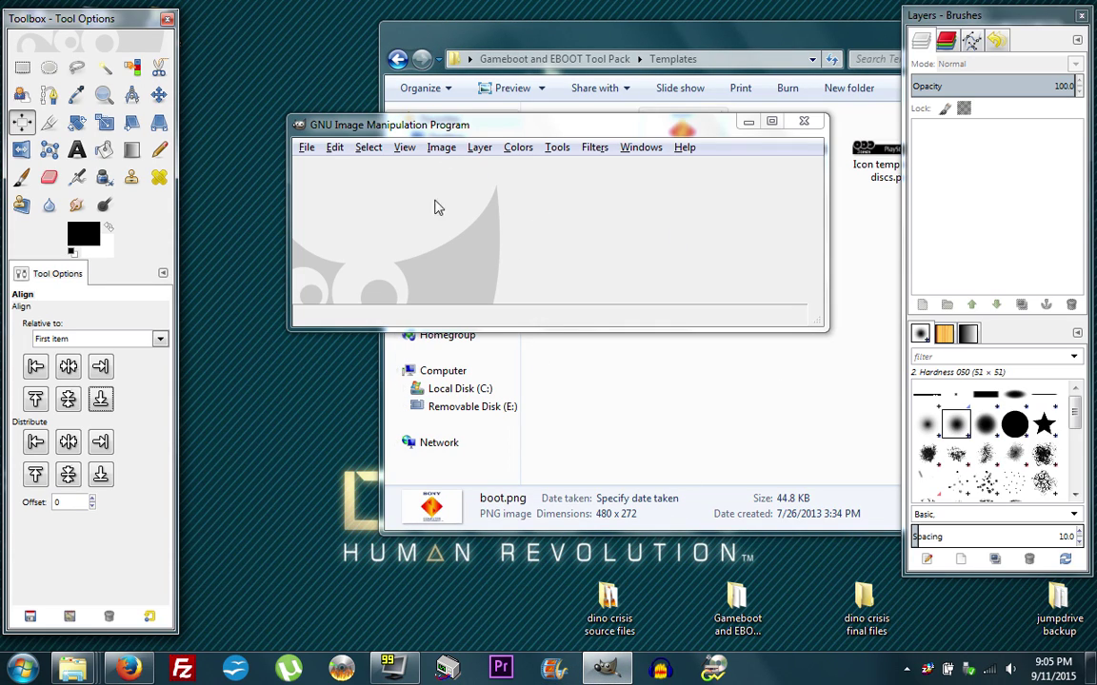
pyautogui.click(442, 149)
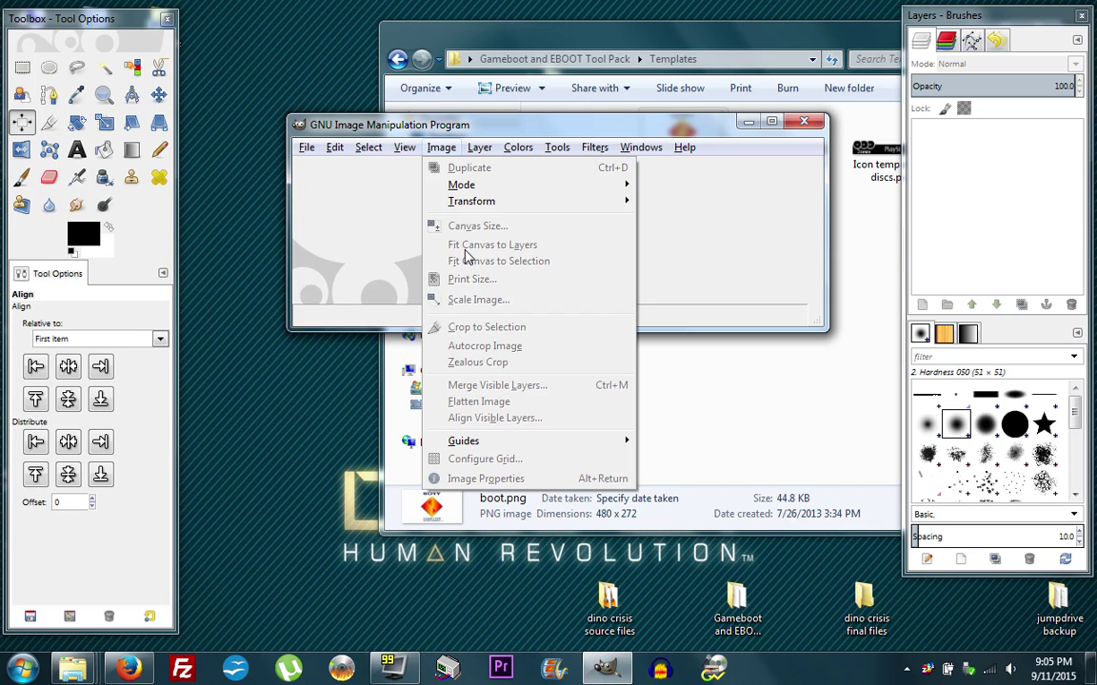
pyautogui.click(743, 257)
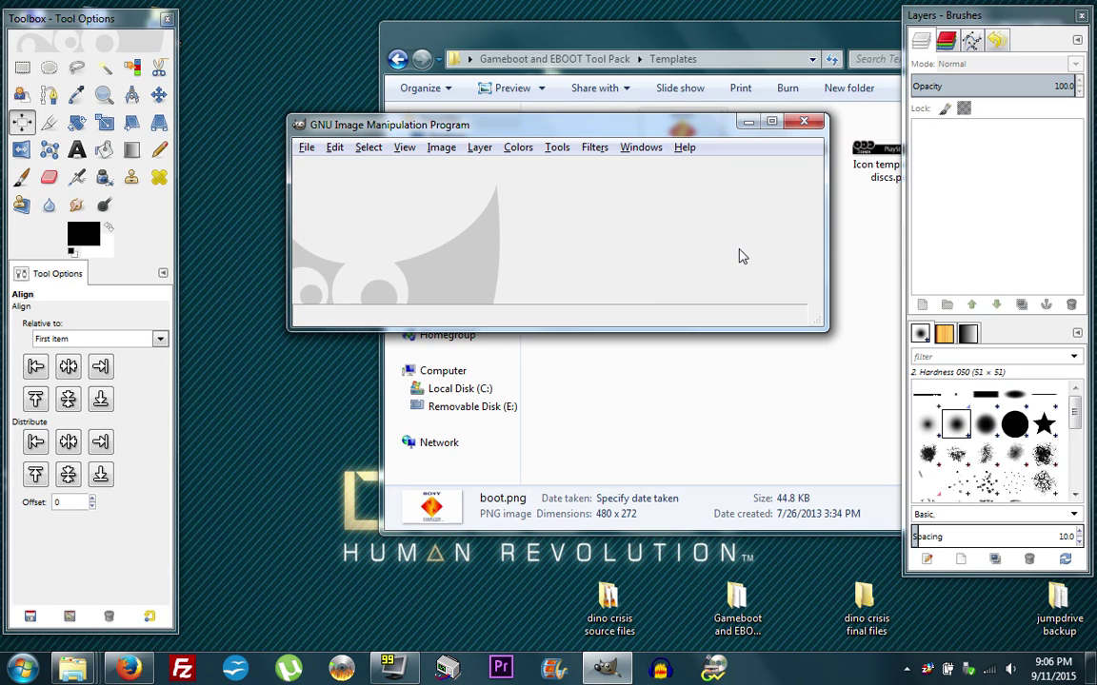